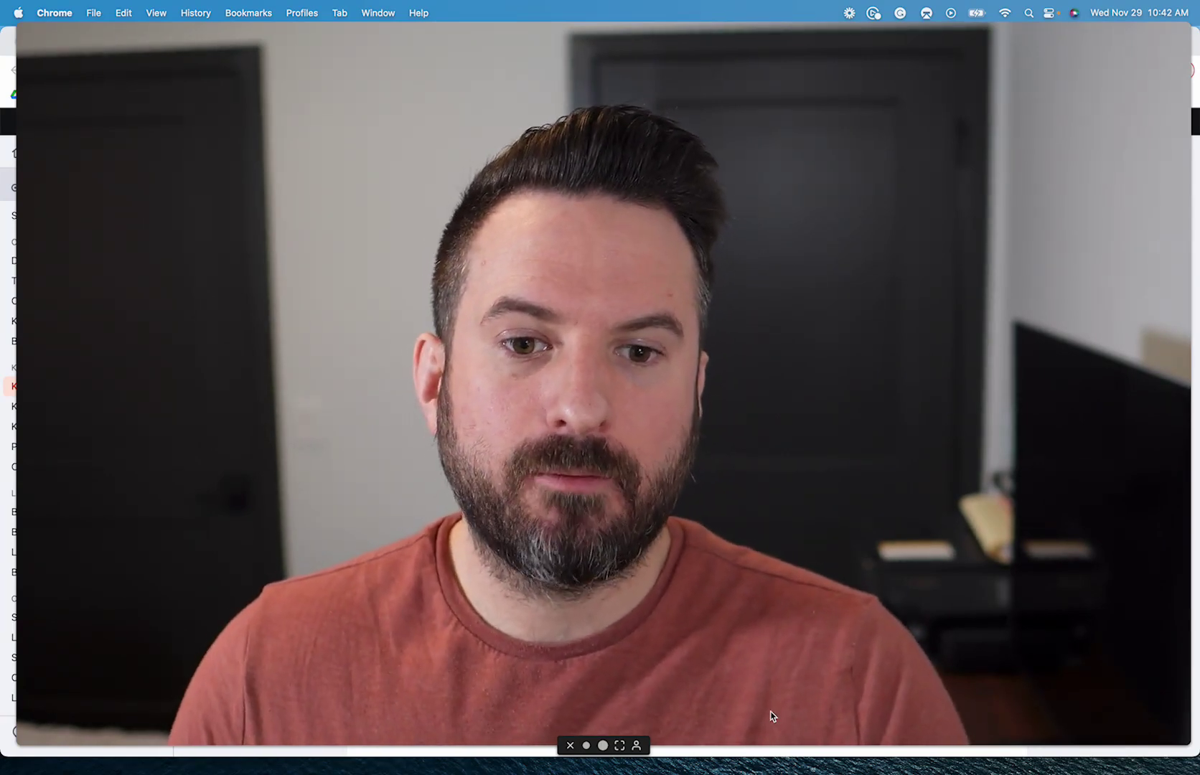
Run a Keyword Magic Tool search for 'ga4' in the US database, returning 7,832 keywords.
{"action": "left_click", "coordinate": [603, 745]}
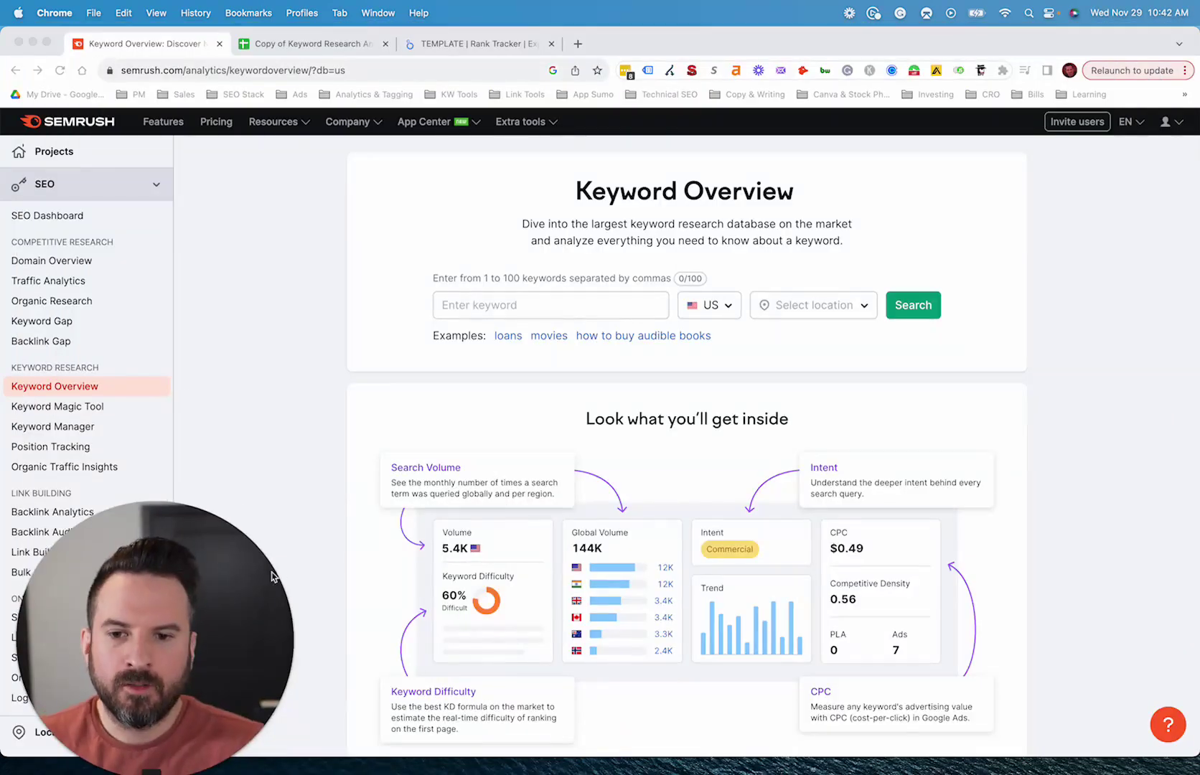
{"action": "left_click_drag", "start_coordinate": [191, 603], "coordinate": [1074, 644]}
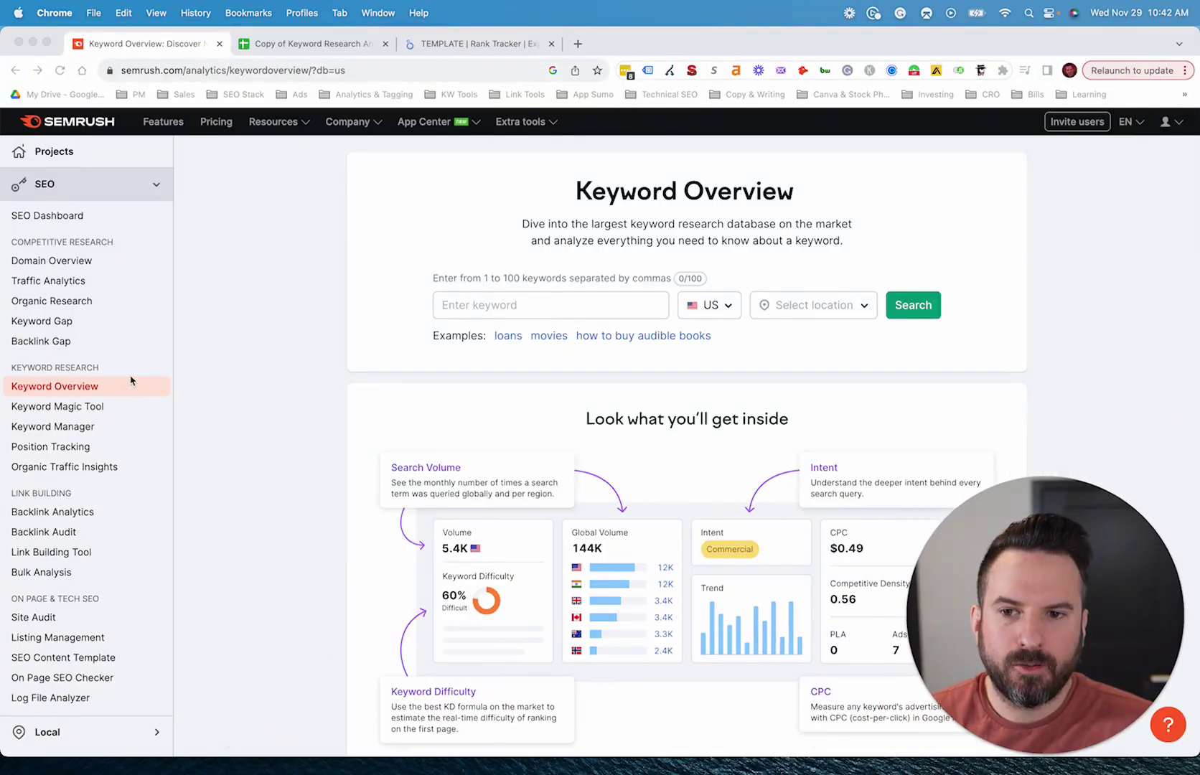
{"action": "left_click", "coordinate": [80, 405]}
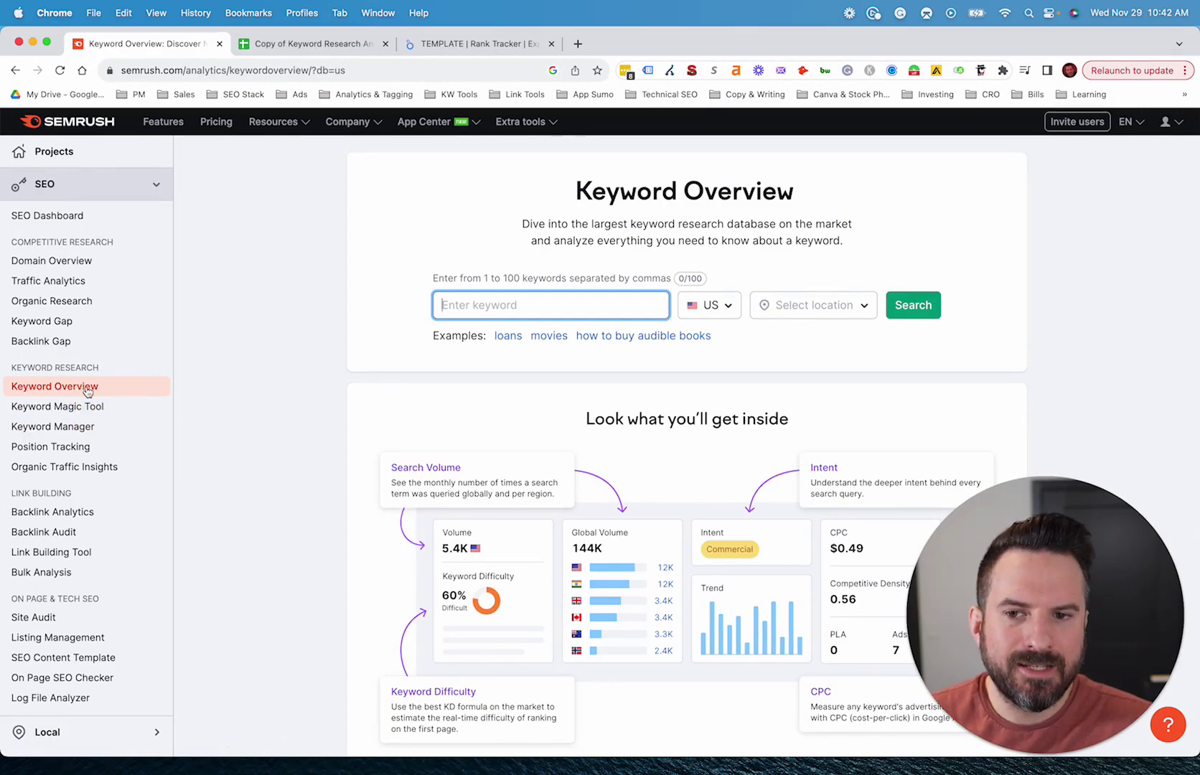
{"action": "left_click", "coordinate": [44, 407]}
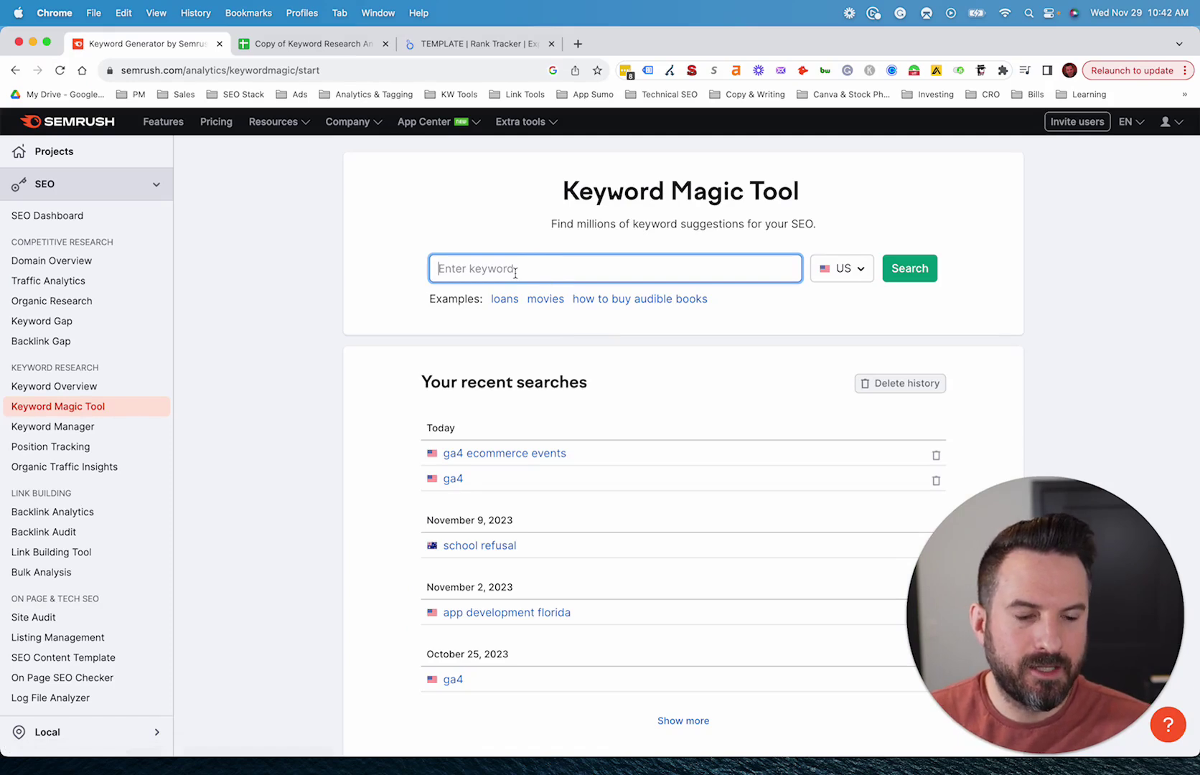
{"action": "type", "text": "ga4"}
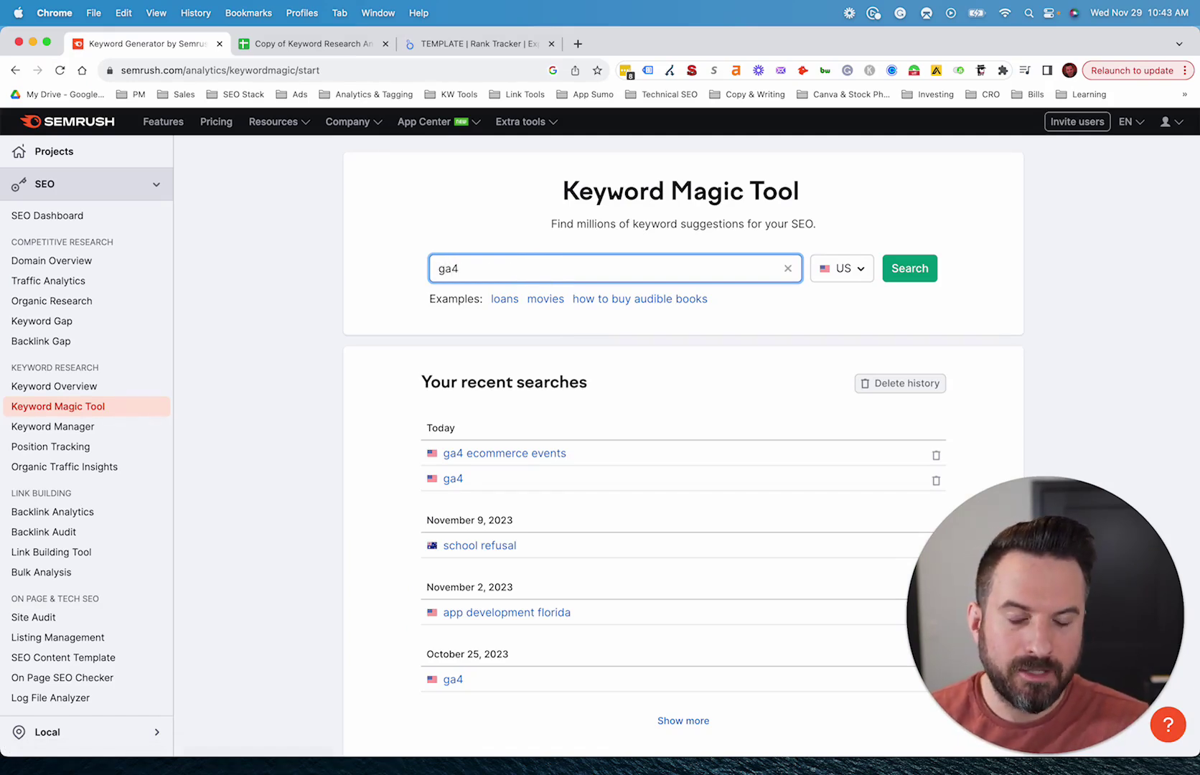
{"action": "left_click_drag", "start_coordinate": [475, 275], "coordinate": [348, 268]}
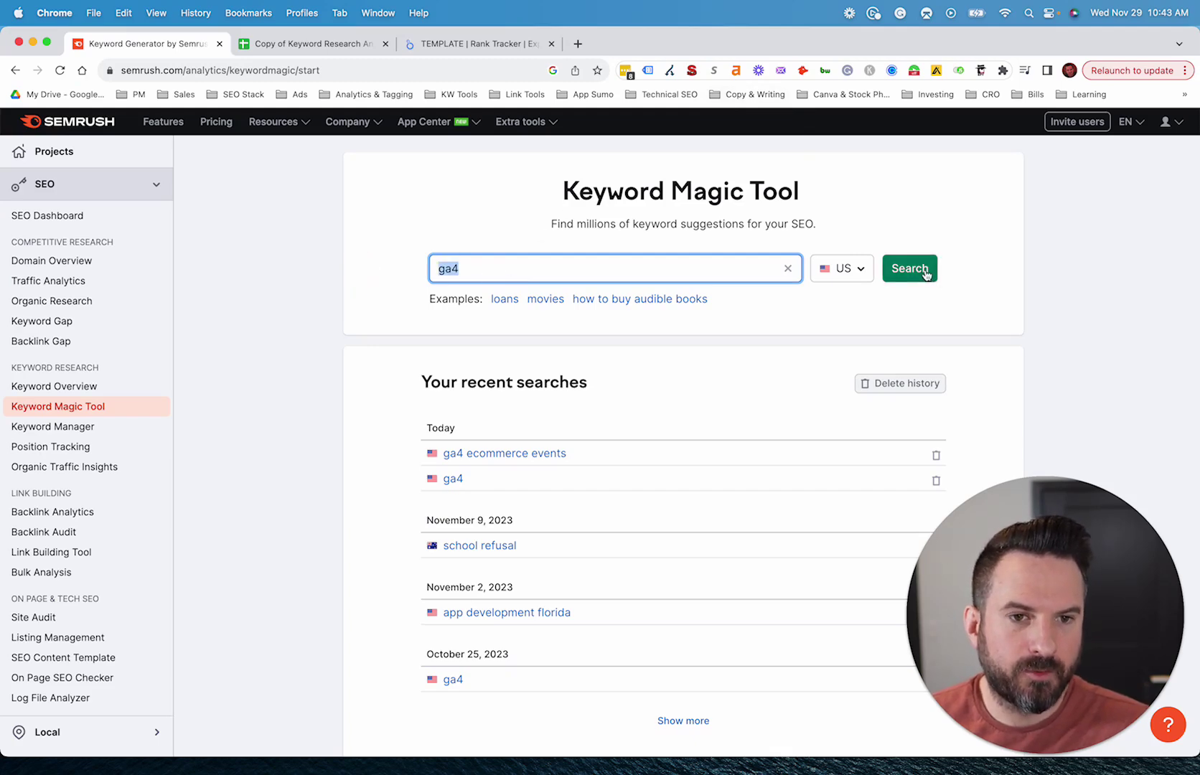
{"action": "left_click", "coordinate": [924, 270]}
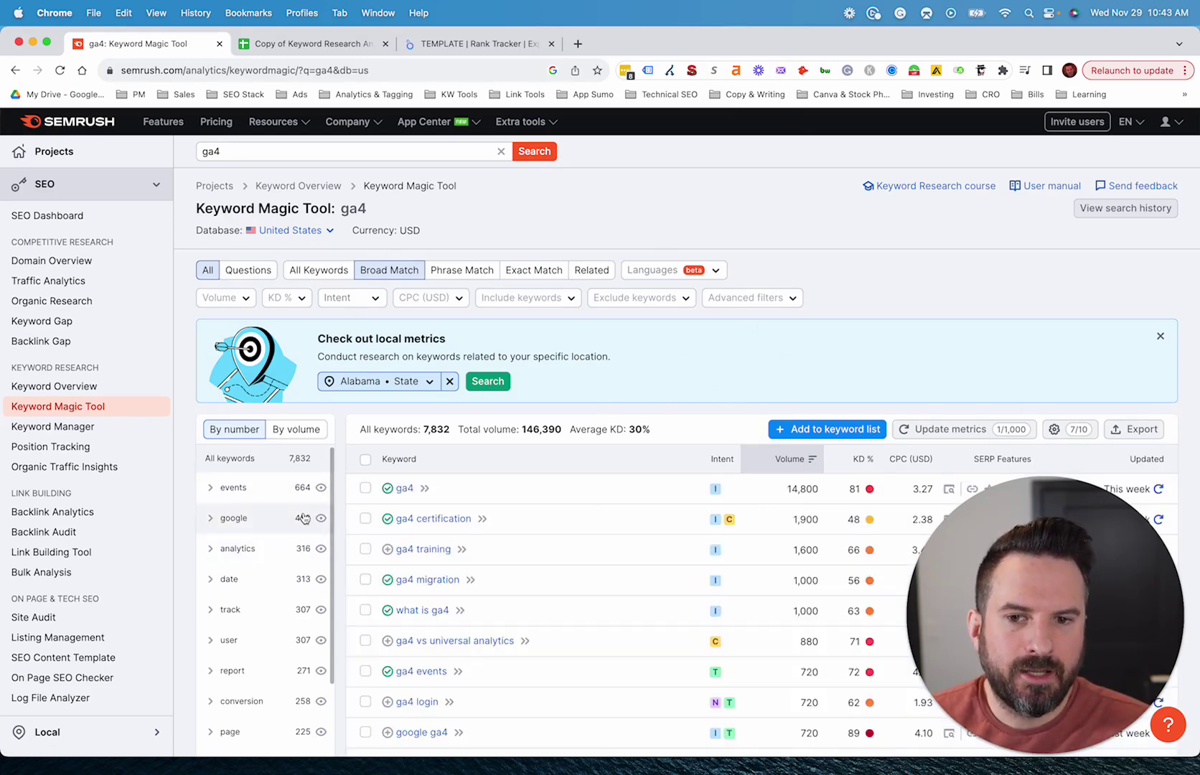
{"action": "scroll", "coordinate": [445, 401], "scroll_direction": "down", "scroll_amount": 2}
{"action": "left_click_drag", "start_coordinate": [423, 374], "coordinate": [467, 378]}
{"action": "left_click", "coordinate": [495, 375]}
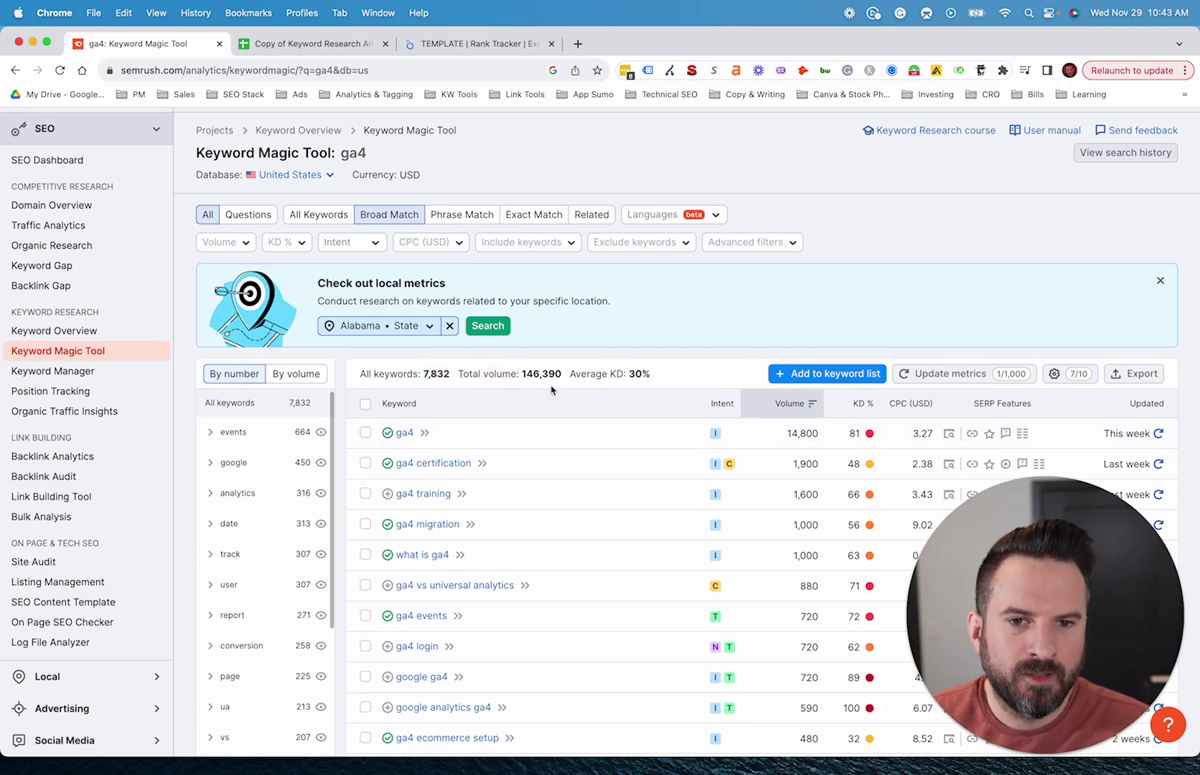
{"action": "left_click_drag", "start_coordinate": [491, 373], "coordinate": [548, 374]}
{"action": "left_click", "coordinate": [655, 374]}
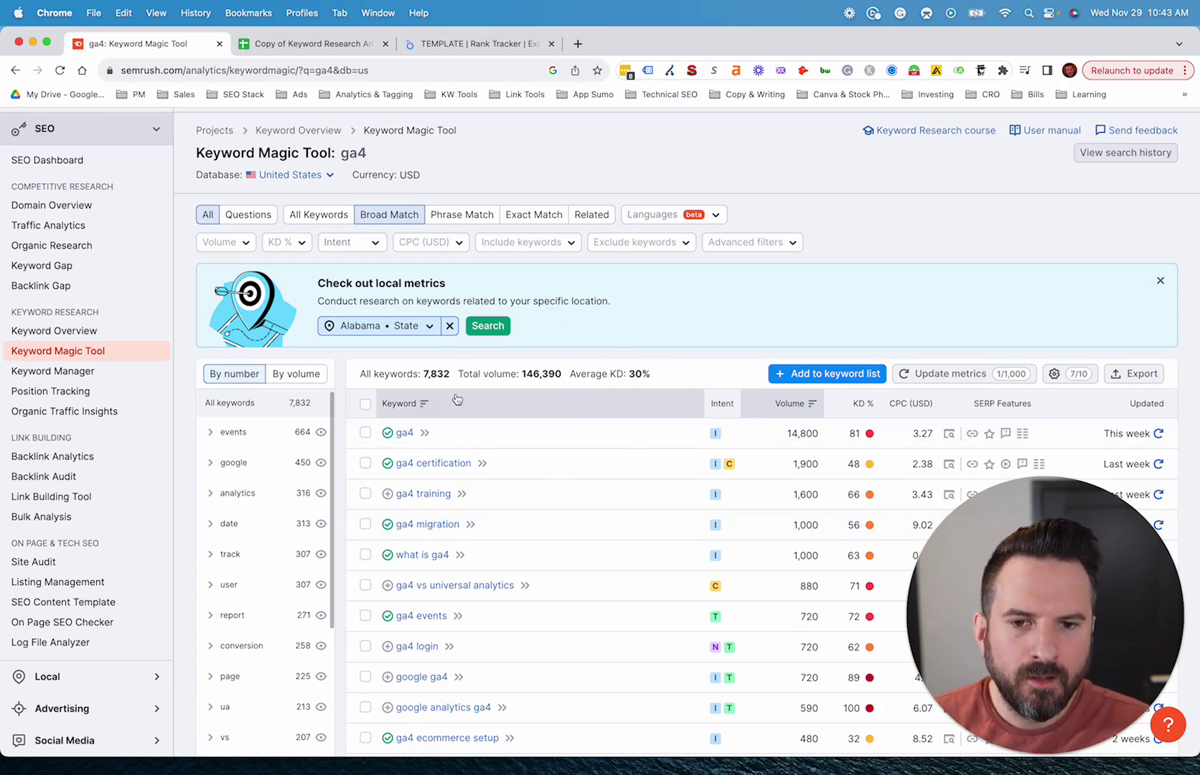
{"action": "scroll", "coordinate": [510, 413], "scroll_direction": "down", "scroll_amount": 2}
{"action": "scroll", "coordinate": [506, 415], "scroll_direction": "up", "scroll_amount": 4}
{"action": "scroll", "coordinate": [545, 394], "scroll_direction": "down", "scroll_amount": 3}
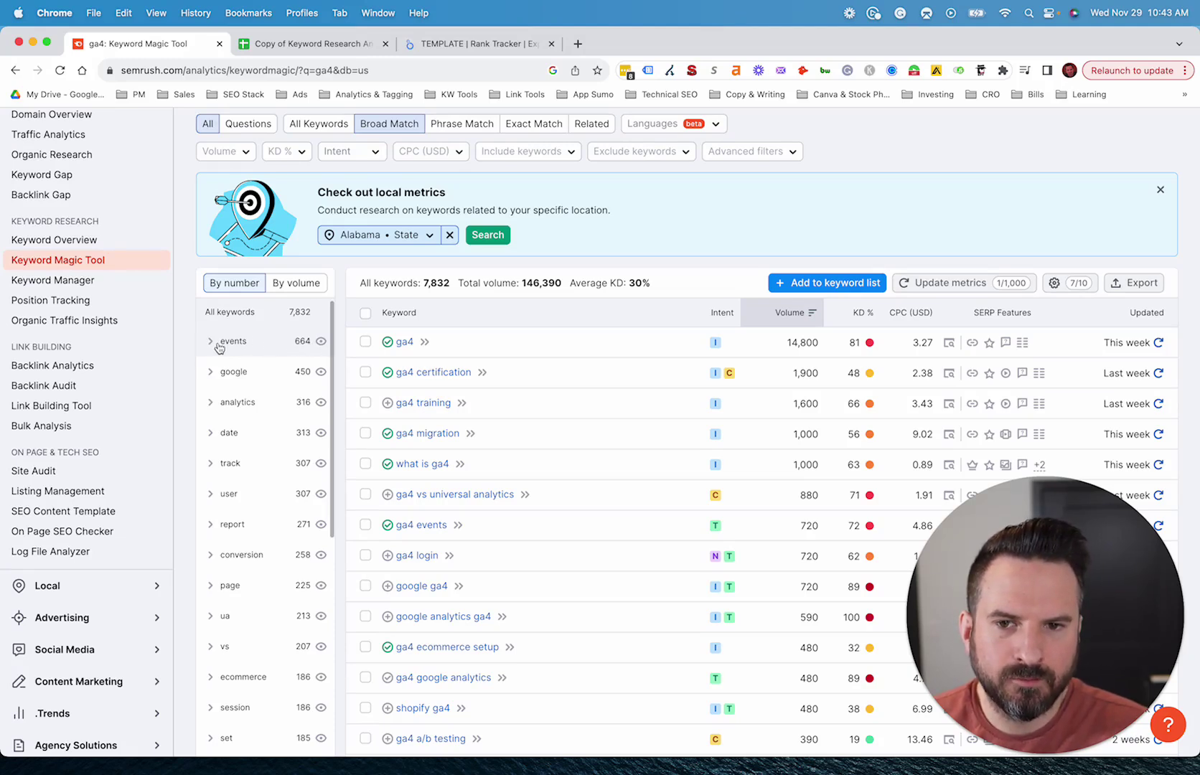
Expand the events keyword group, filter the ga4 results to it, and browse its subgroups.
{"action": "left_click", "coordinate": [216, 343]}
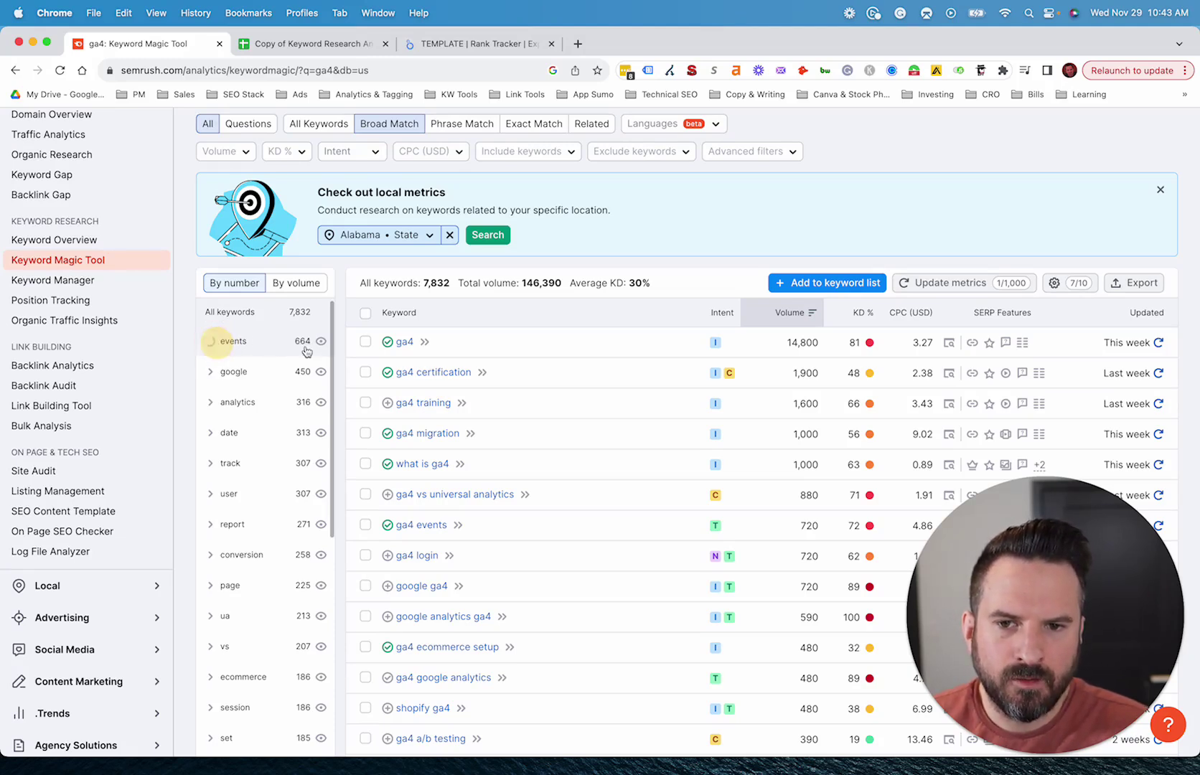
{"action": "left_click", "coordinate": [228, 342]}
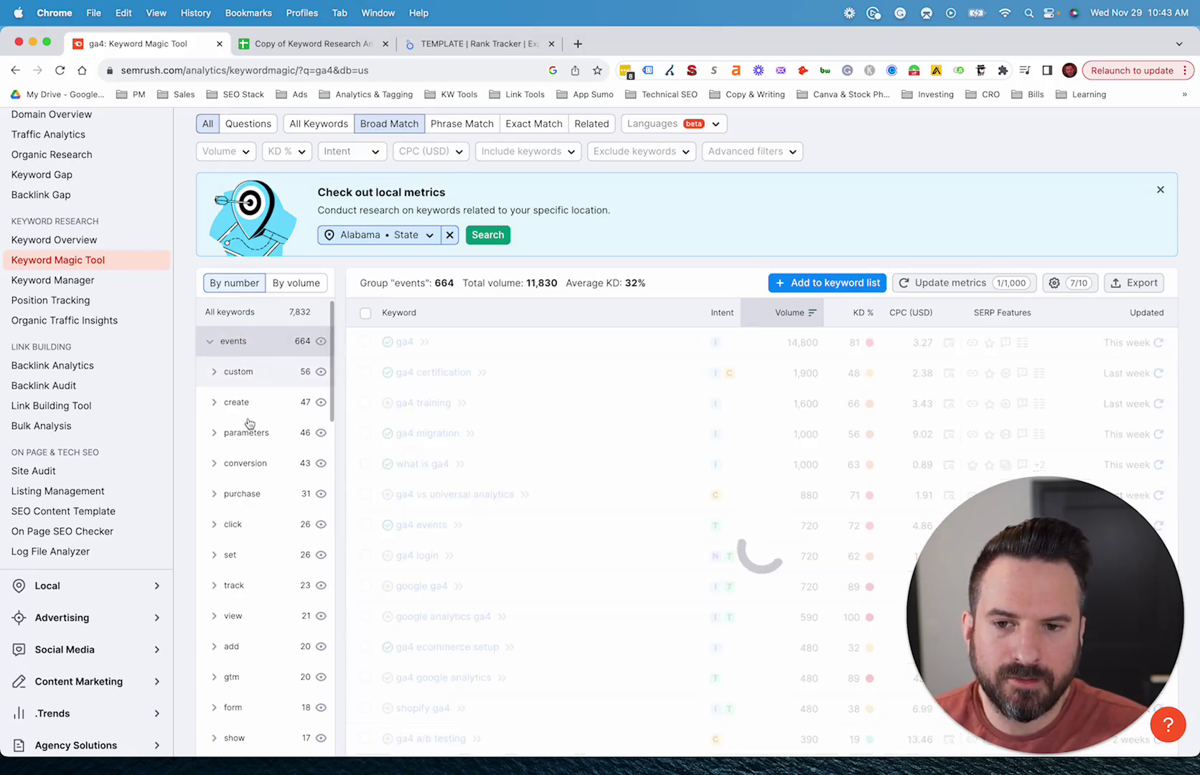
{"action": "scroll", "coordinate": [246, 459], "scroll_direction": "up", "scroll_amount": 4}
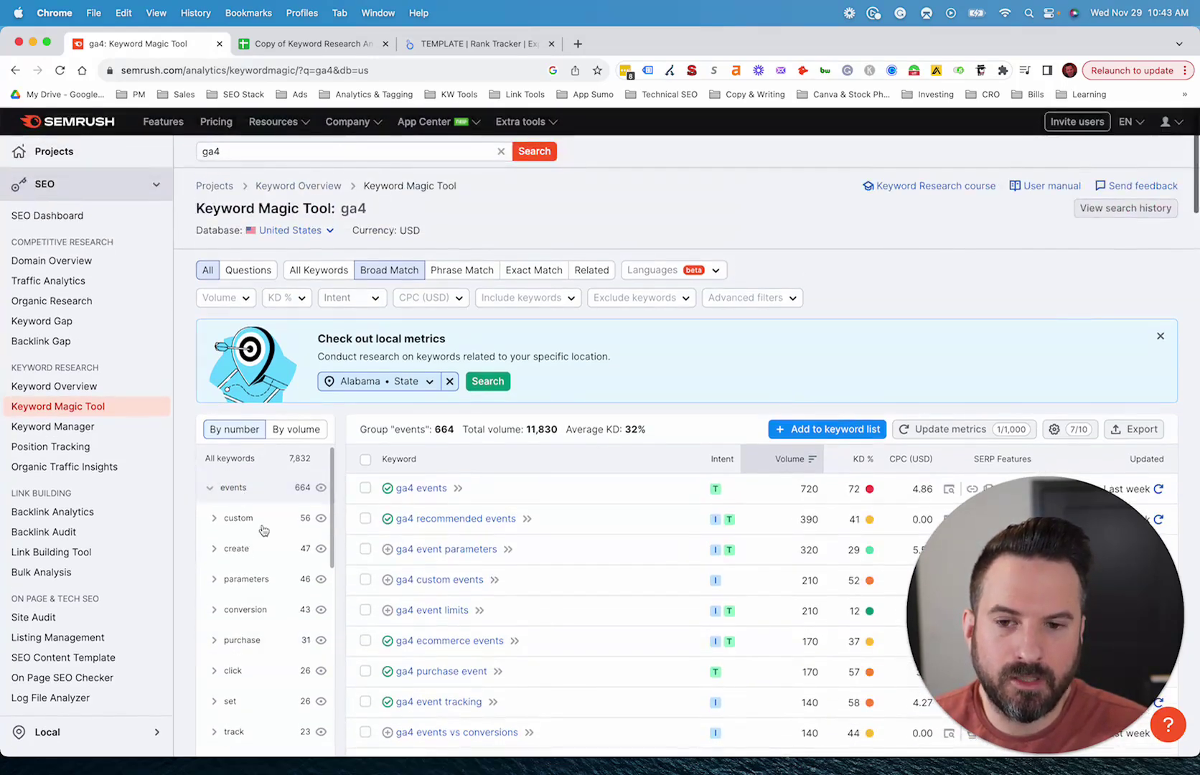
{"action": "scroll", "coordinate": [280, 517], "scroll_direction": "down", "scroll_amount": 8}
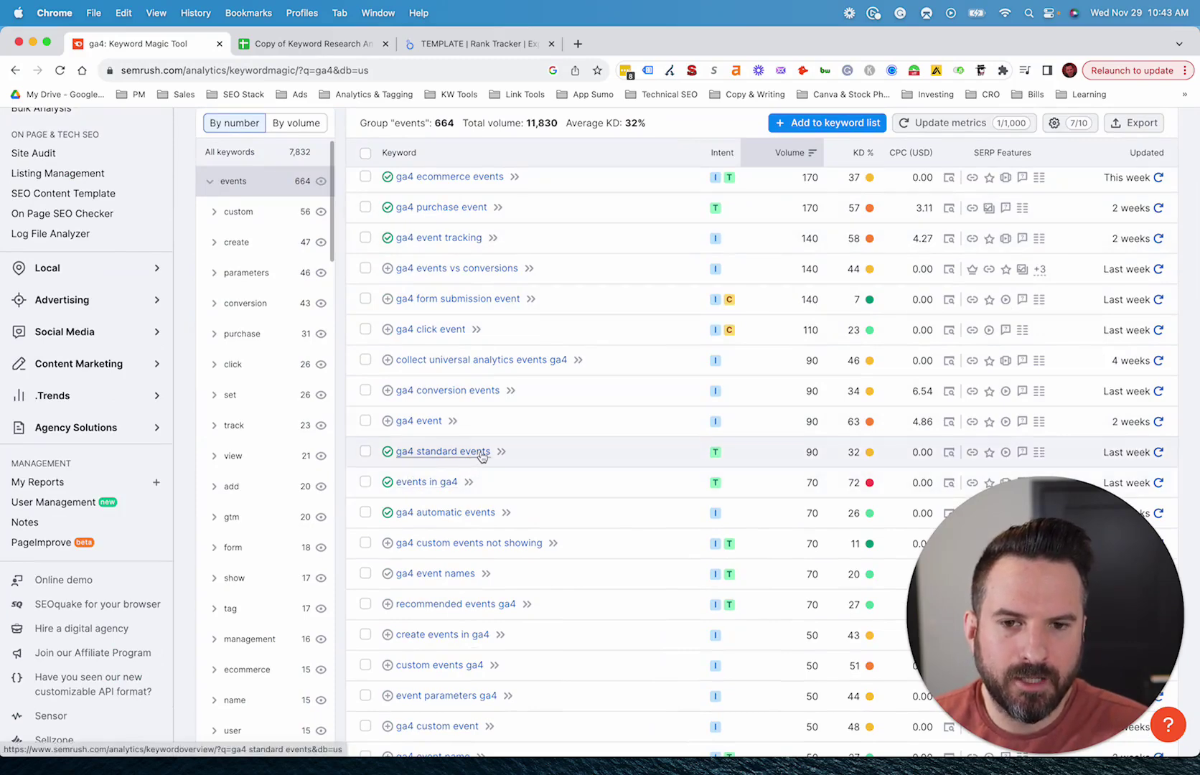
{"action": "scroll", "coordinate": [467, 519], "scroll_direction": "down", "scroll_amount": 2}
{"action": "scroll", "coordinate": [466, 519], "scroll_direction": "up", "scroll_amount": 10}
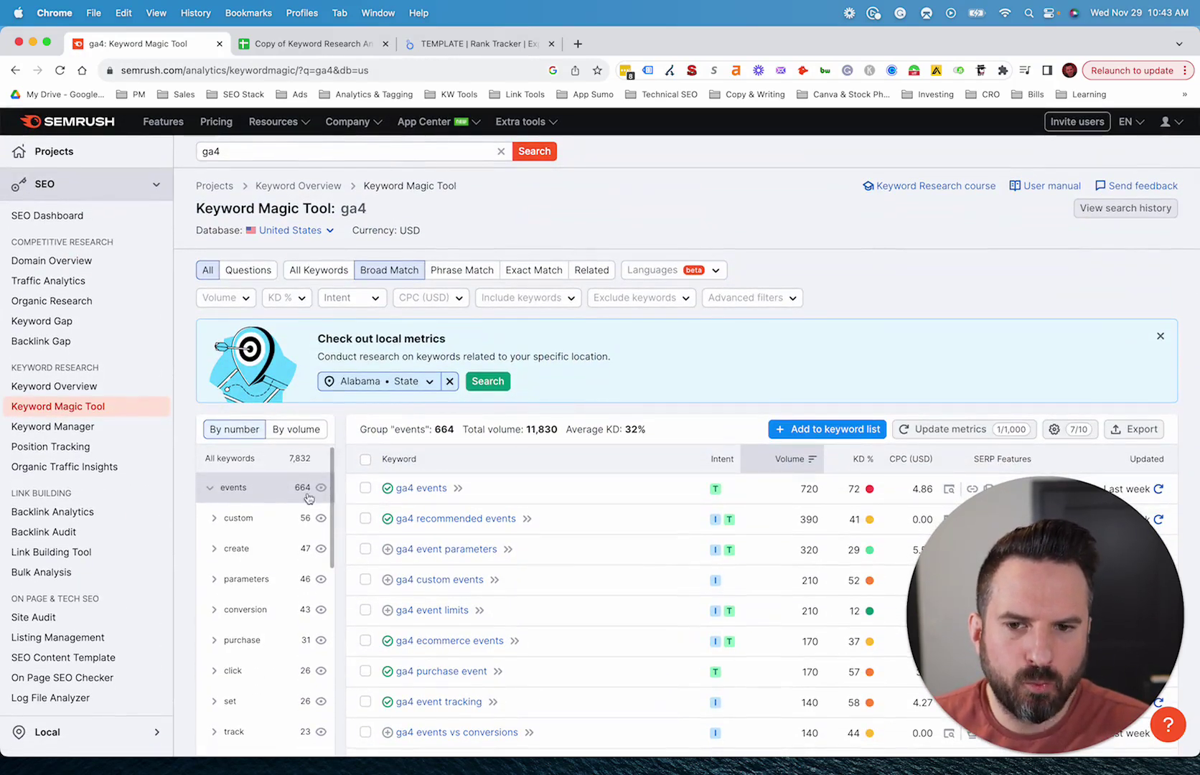
{"action": "scroll", "coordinate": [246, 609], "scroll_direction": "down", "scroll_amount": 3}
{"action": "scroll", "coordinate": [244, 613], "scroll_direction": "down", "scroll_amount": 2}
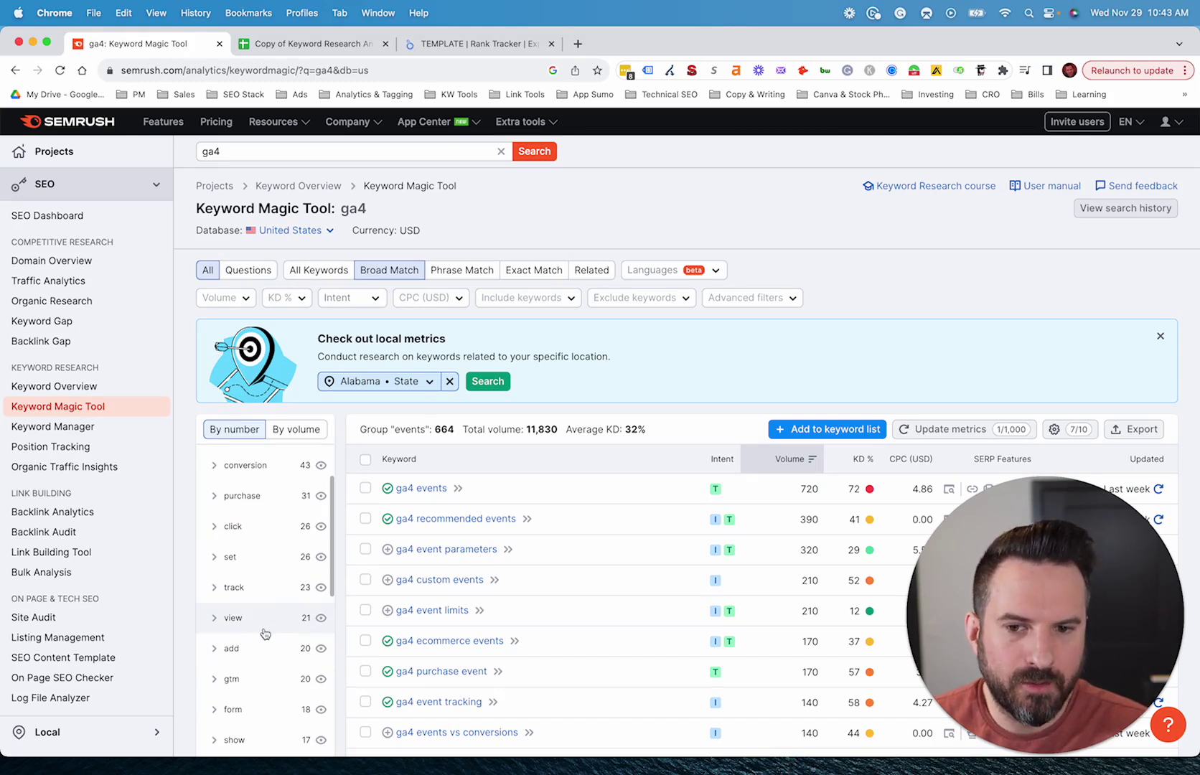
{"action": "scroll", "coordinate": [262, 632], "scroll_direction": "down", "scroll_amount": 6}
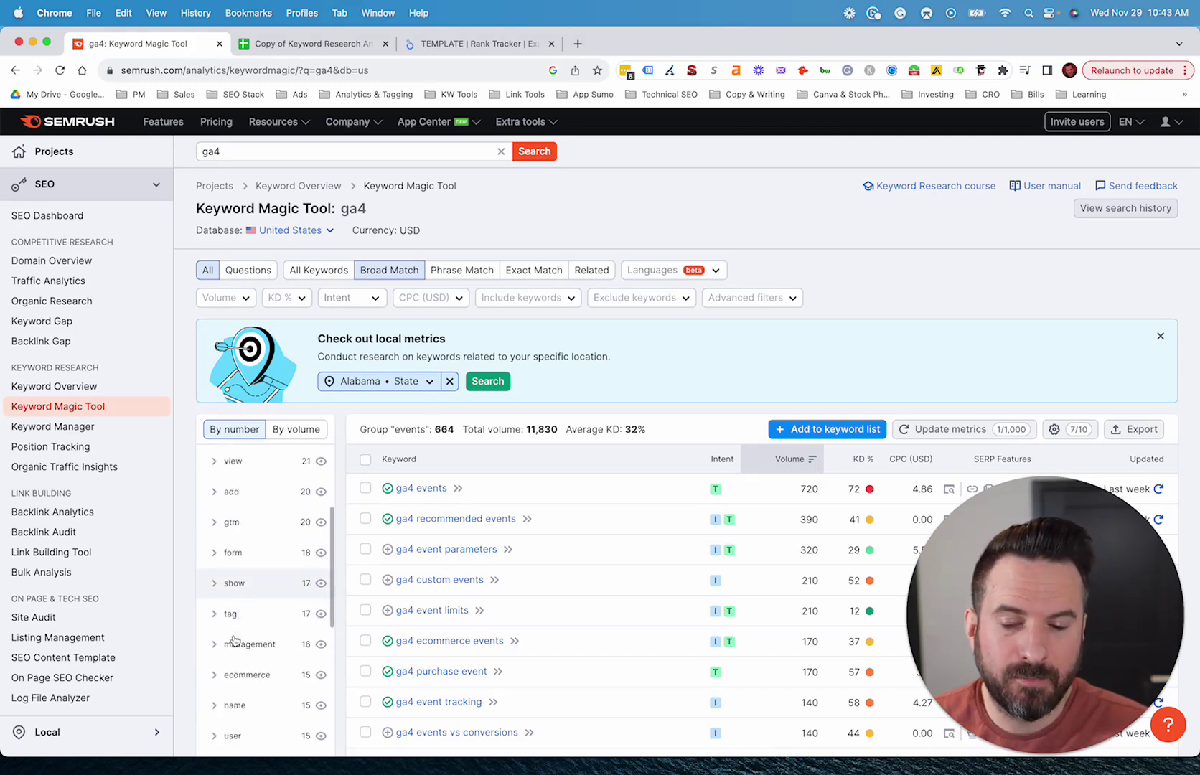
{"action": "scroll", "coordinate": [244, 641], "scroll_direction": "down", "scroll_amount": 1}
{"action": "scroll", "coordinate": [265, 610], "scroll_direction": "up", "scroll_amount": 10}
Filter to the events conversion subgroup (43 keywords) and review the purchase, click, set and track subgroups.
{"action": "left_click", "coordinate": [250, 574]}
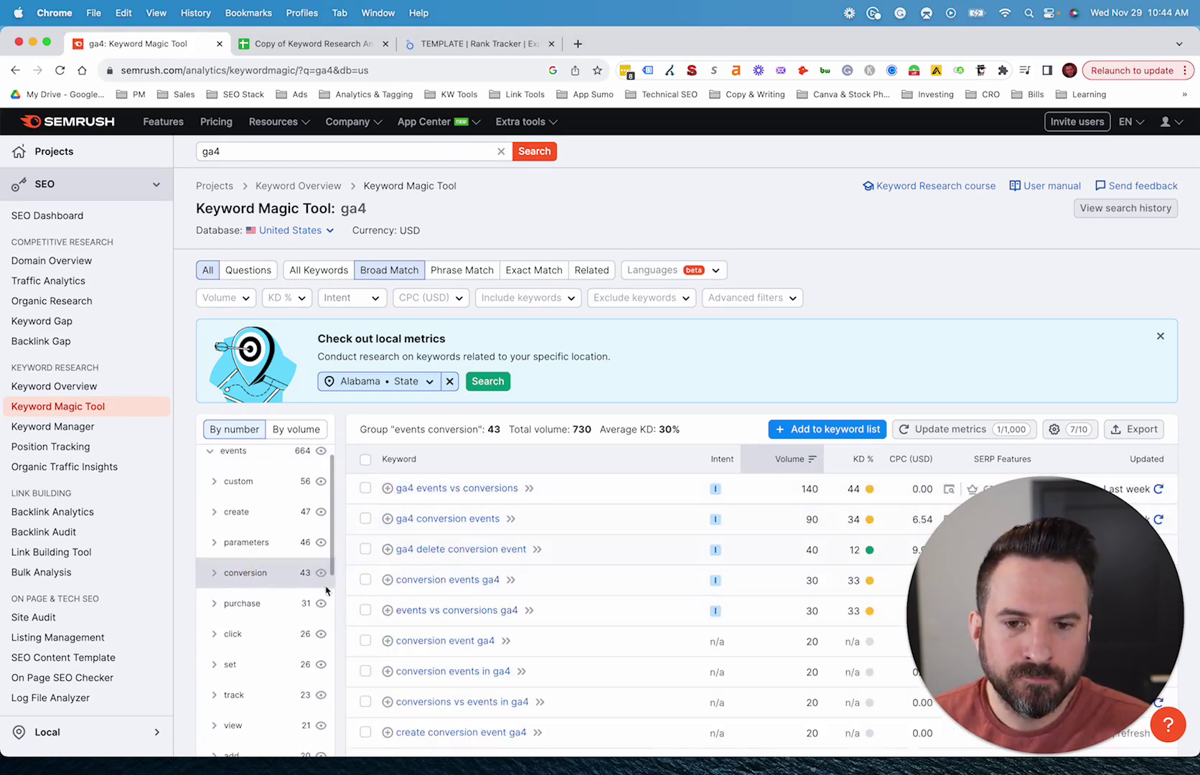
{"action": "scroll", "coordinate": [545, 517], "scroll_direction": "down", "scroll_amount": 3}
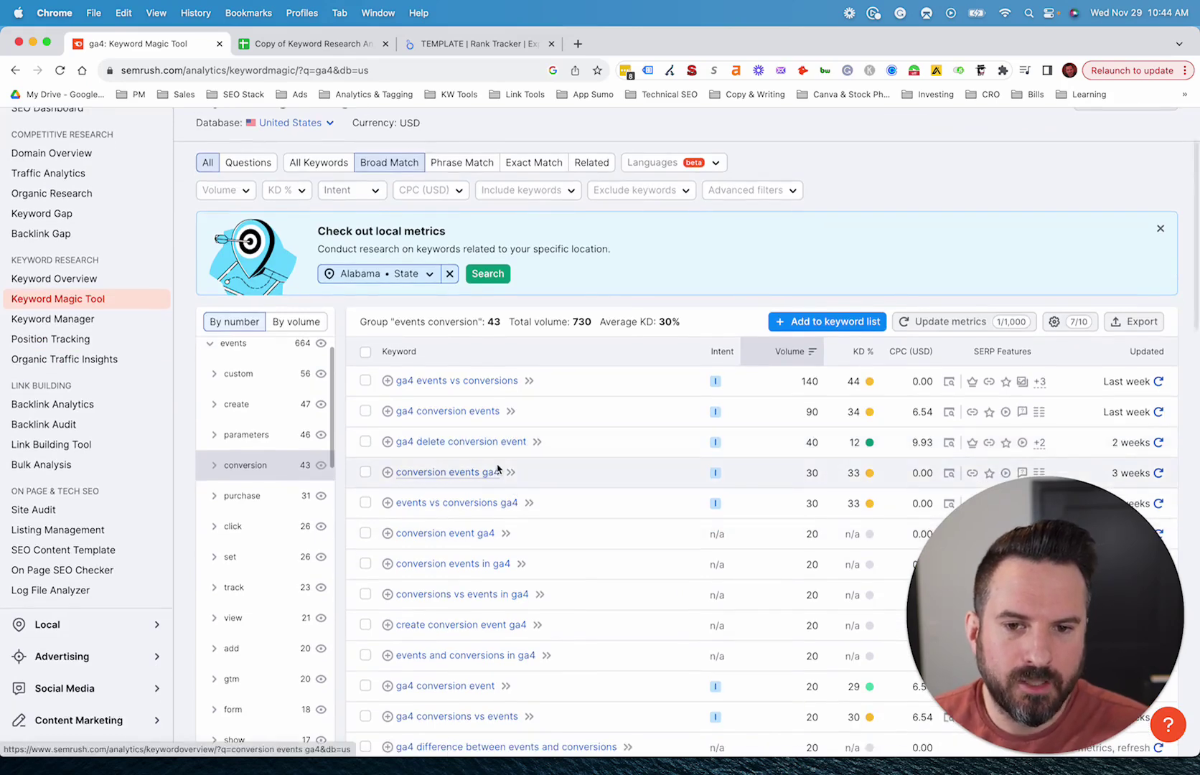
{"action": "scroll", "coordinate": [498, 472], "scroll_direction": "down", "scroll_amount": 2}
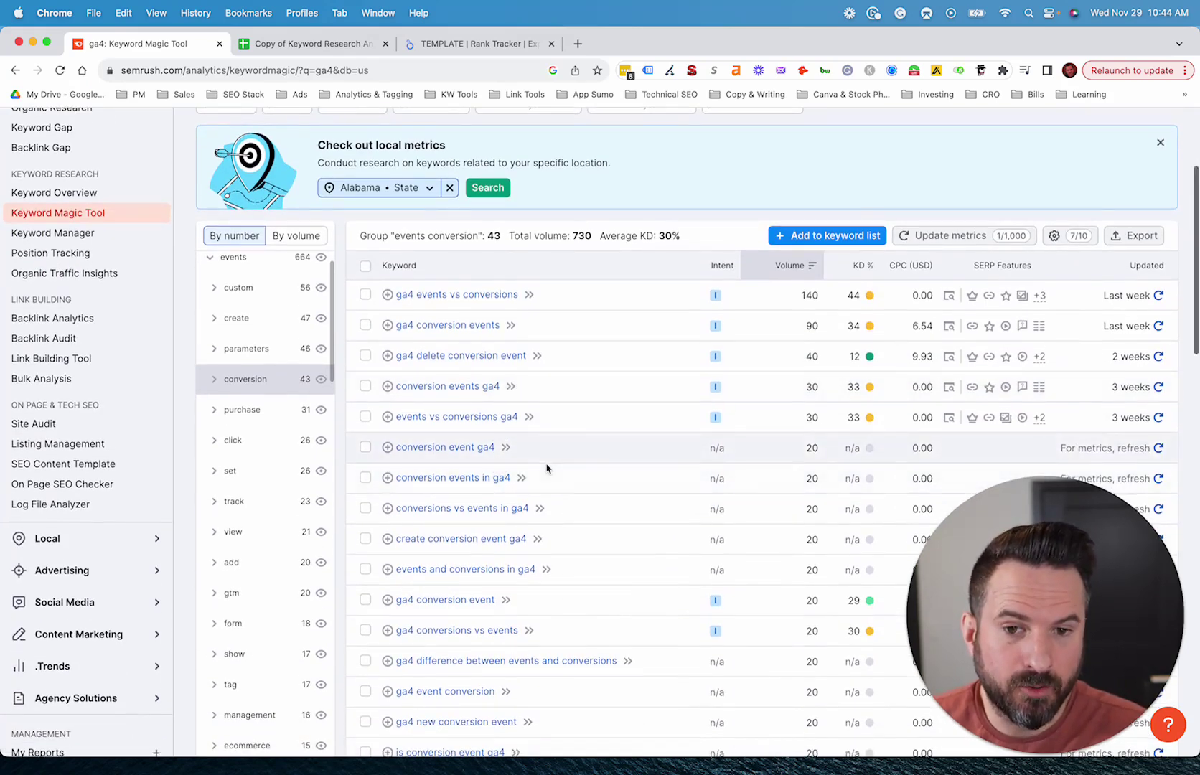
{"action": "scroll", "coordinate": [494, 470], "scroll_direction": "down", "scroll_amount": 2}
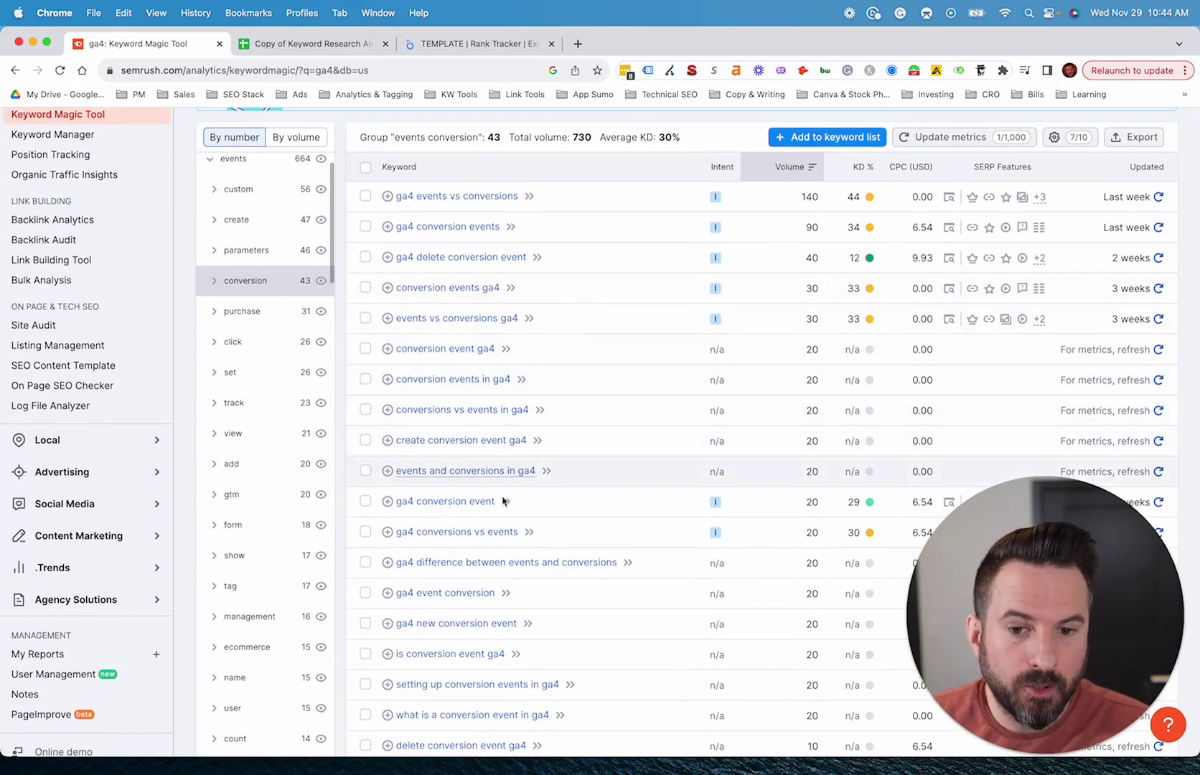
{"action": "scroll", "coordinate": [445, 236], "scroll_direction": "down", "scroll_amount": 2}
{"action": "scroll", "coordinate": [459, 302], "scroll_direction": "up", "scroll_amount": 2}
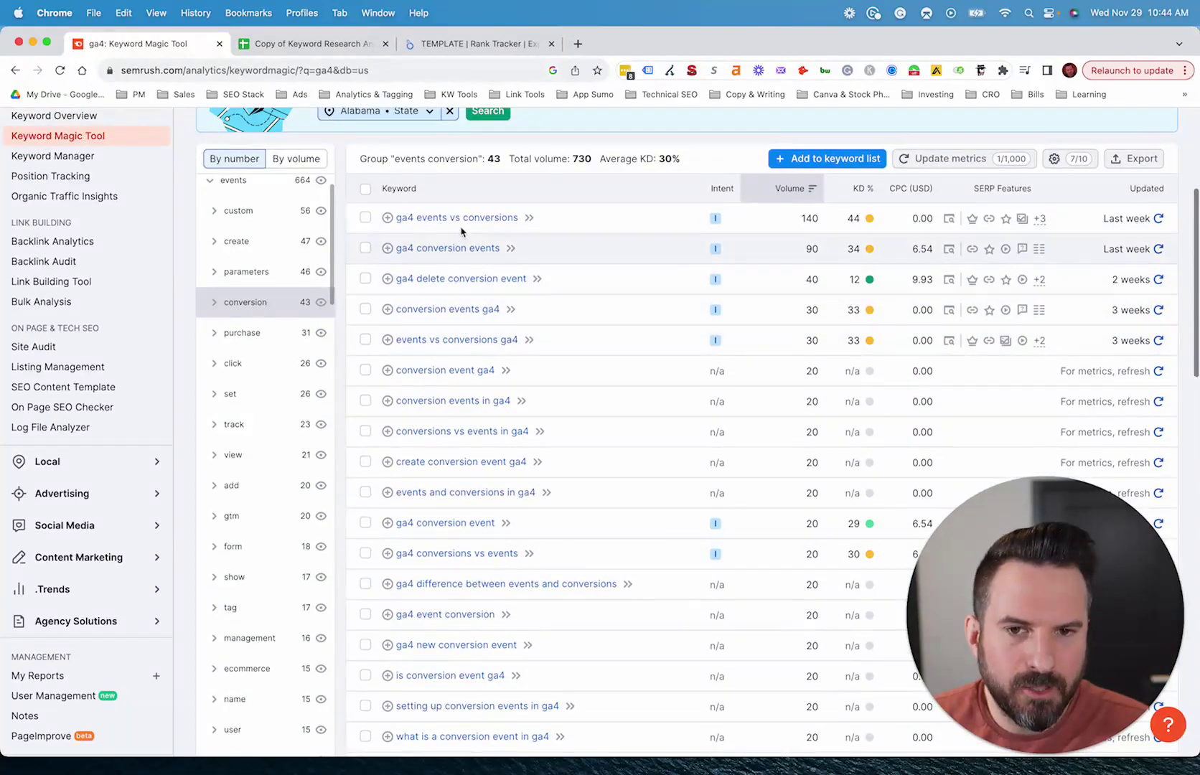
{"action": "scroll", "coordinate": [470, 399], "scroll_direction": "up", "scroll_amount": 3}
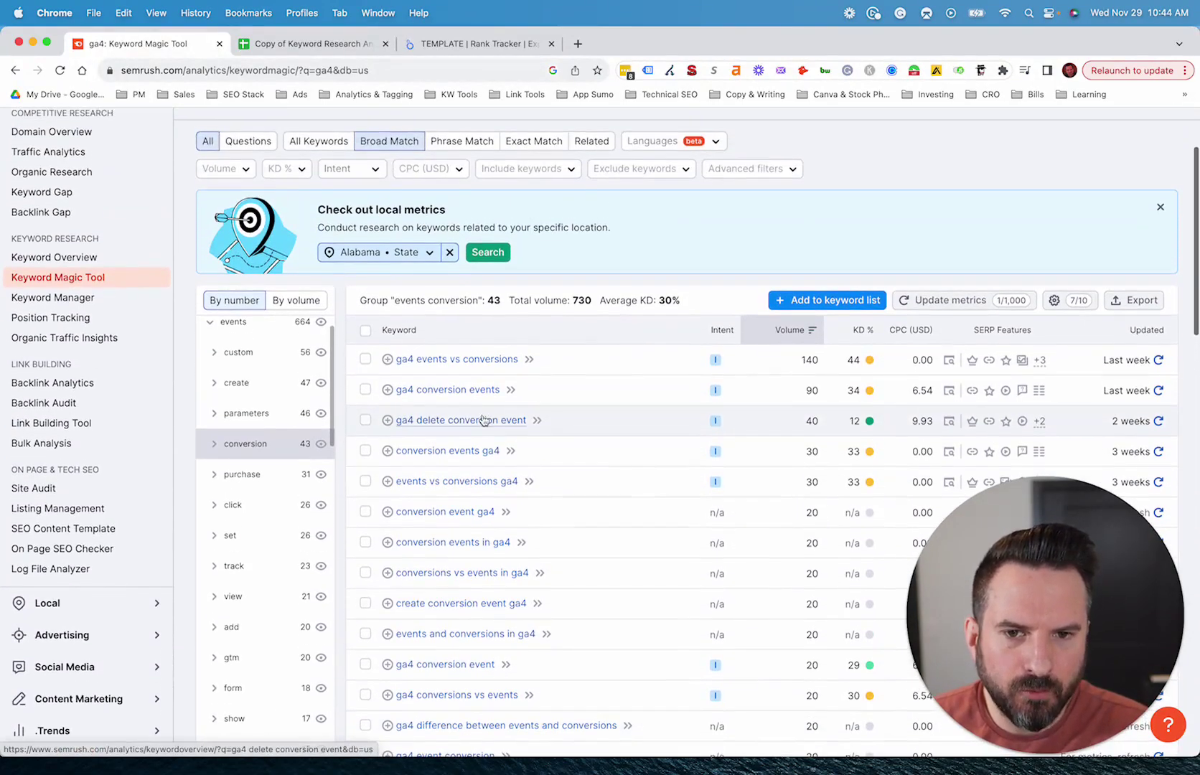
{"action": "scroll", "coordinate": [462, 380], "scroll_direction": "down", "scroll_amount": 1}
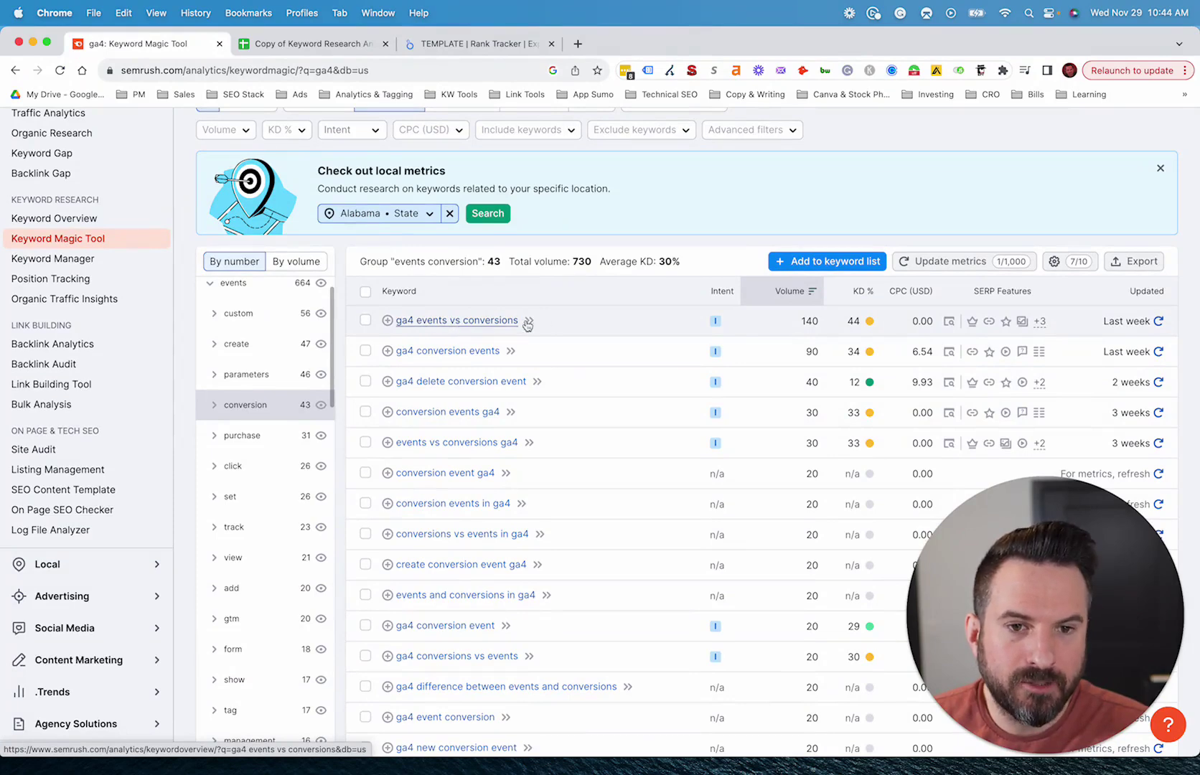
{"action": "scroll", "coordinate": [545, 324], "scroll_direction": "up", "scroll_amount": 1}
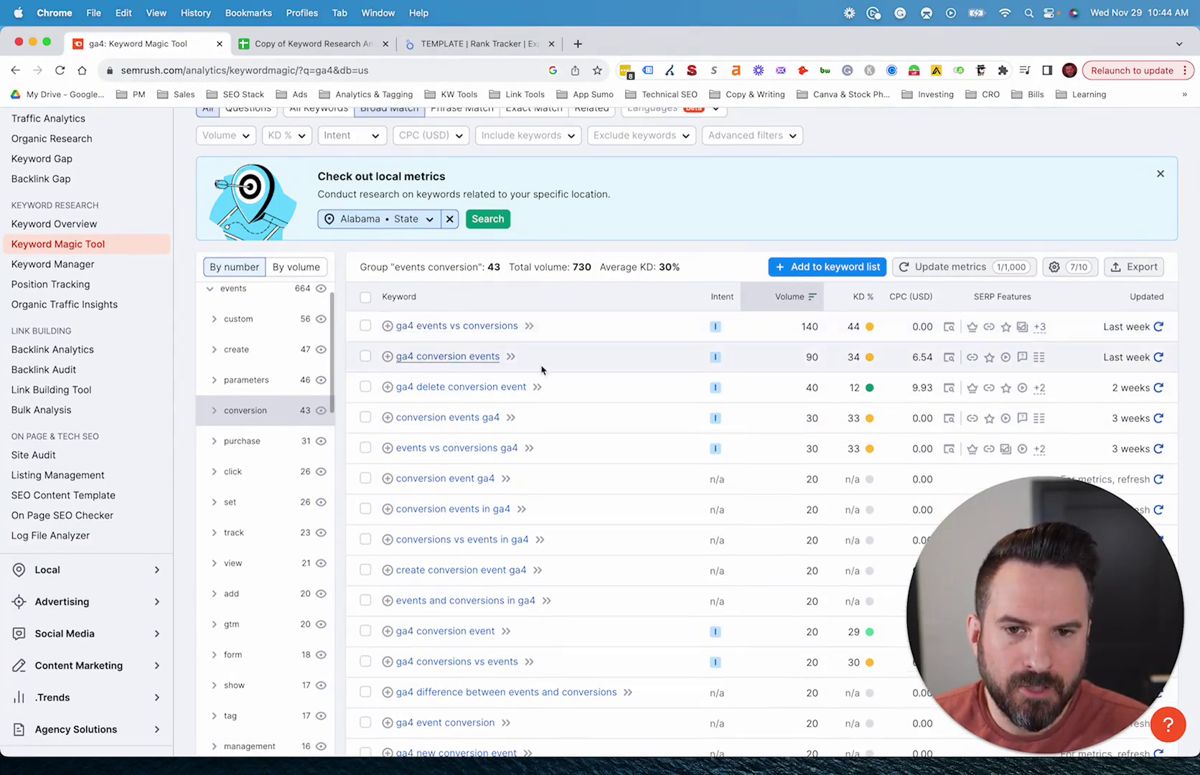
{"action": "scroll", "coordinate": [541, 369], "scroll_direction": "down", "scroll_amount": 1}
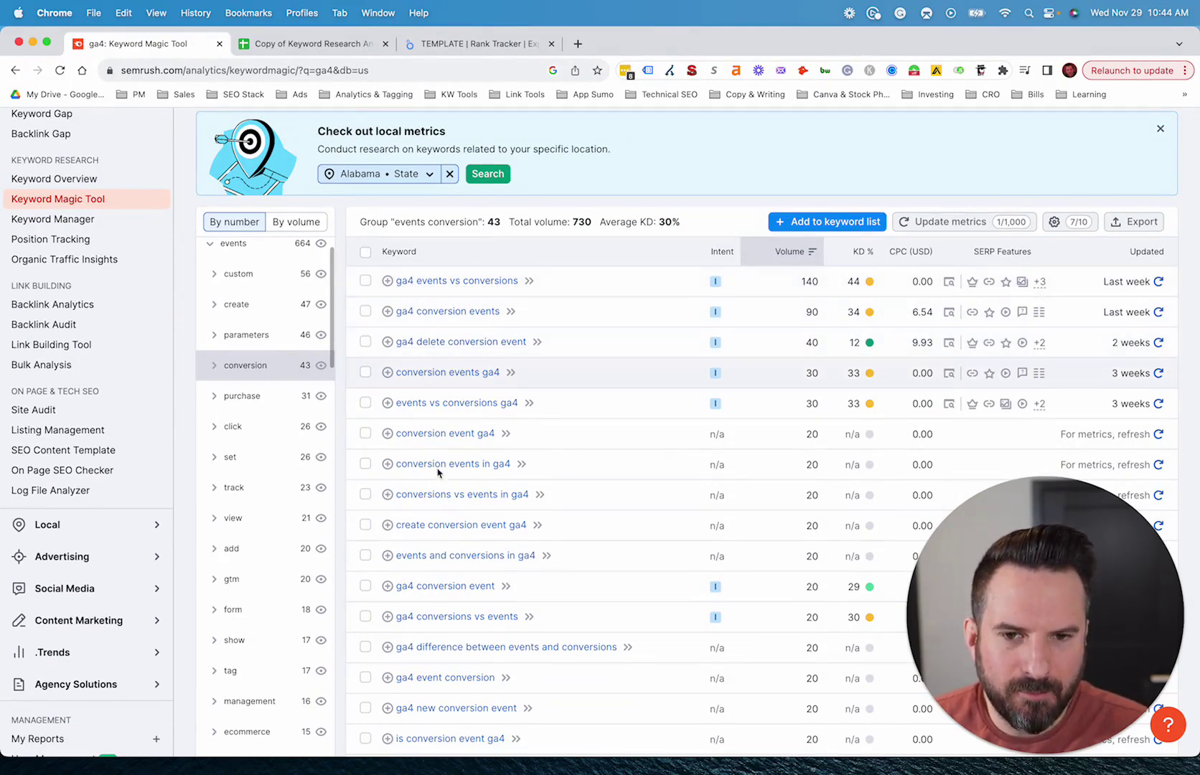
{"action": "scroll", "coordinate": [764, 440], "scroll_direction": "down", "scroll_amount": 5}
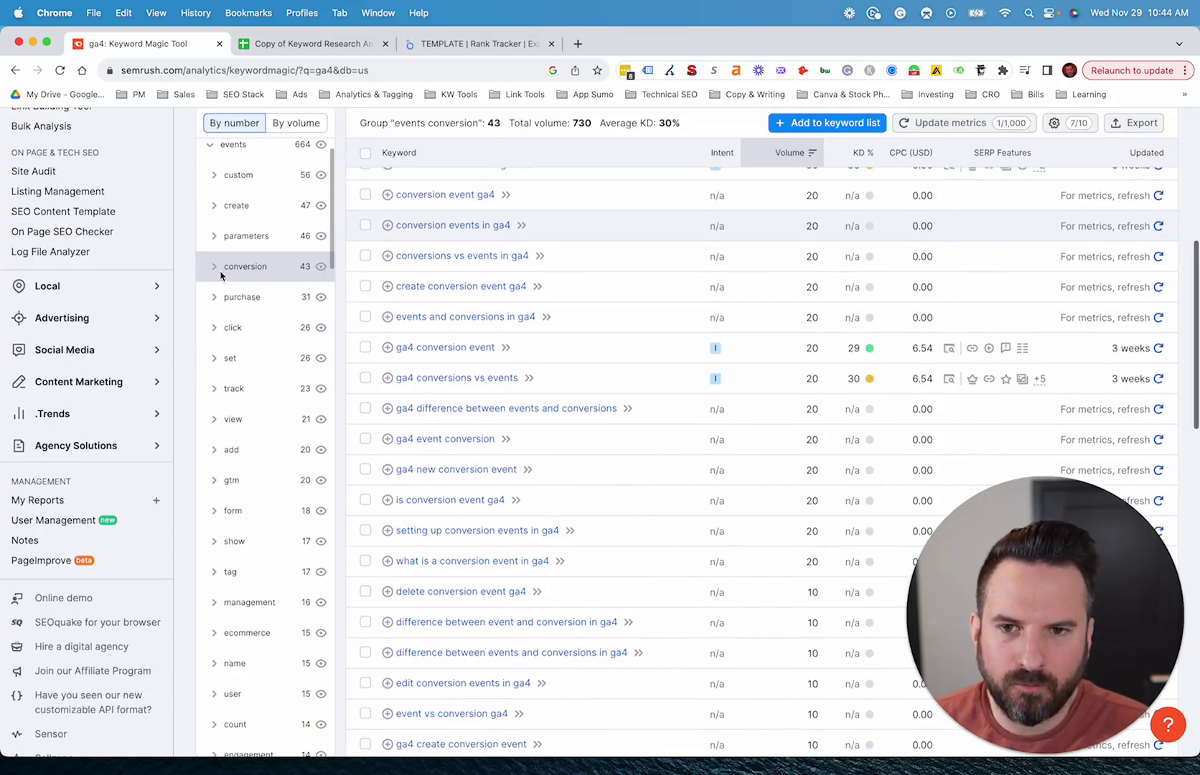
{"action": "scroll", "coordinate": [221, 274], "scroll_direction": "up", "scroll_amount": 8}
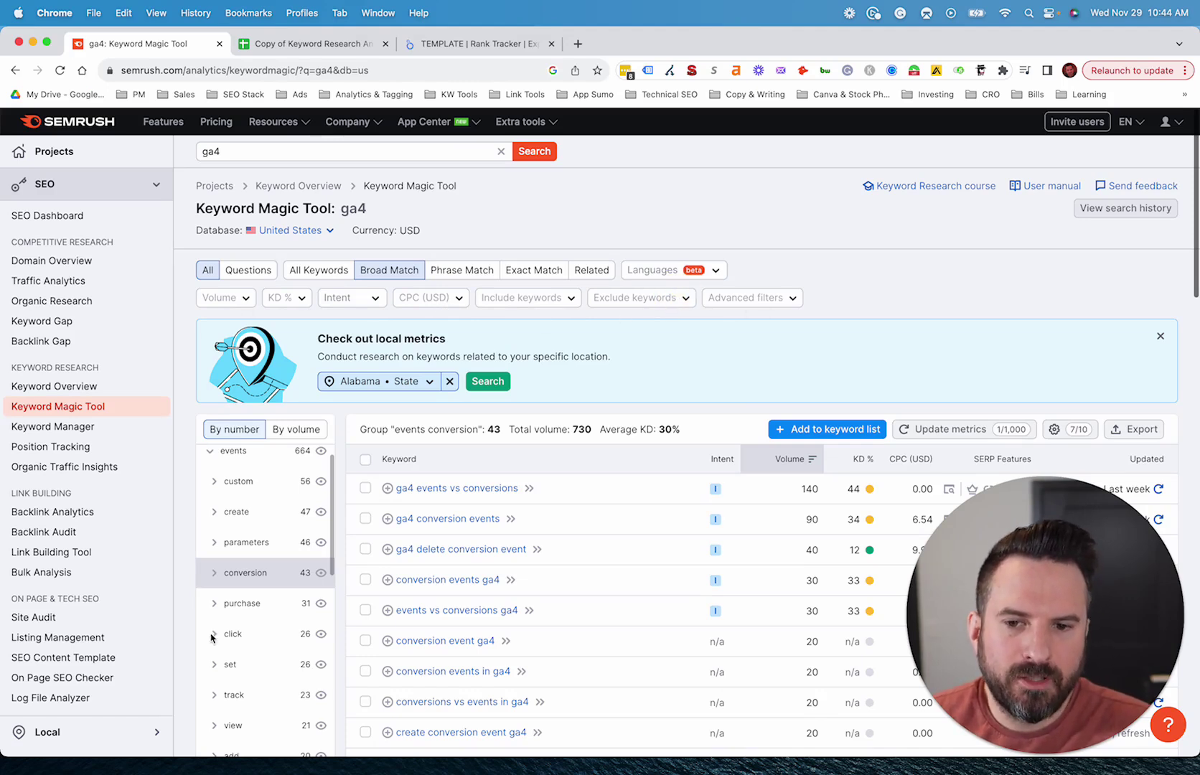
{"action": "scroll", "coordinate": [259, 628], "scroll_direction": "down", "scroll_amount": 2}
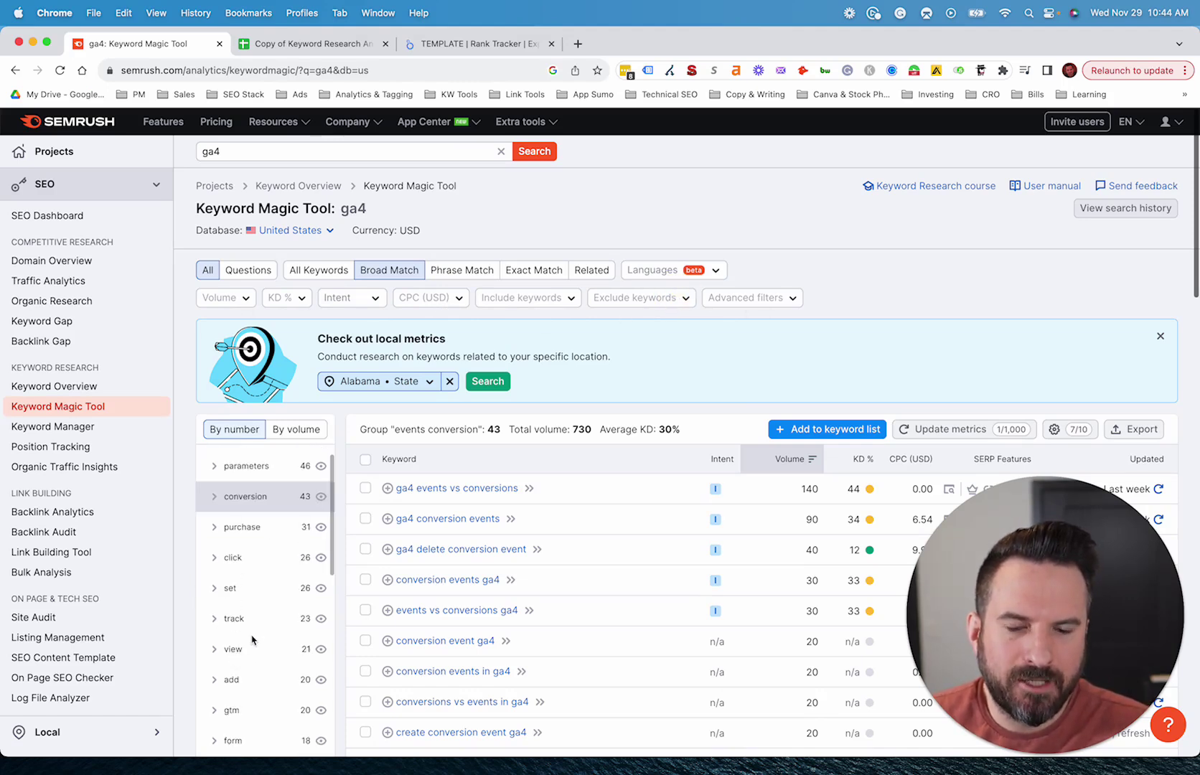
{"action": "scroll", "coordinate": [330, 511], "scroll_direction": "down", "scroll_amount": 1}
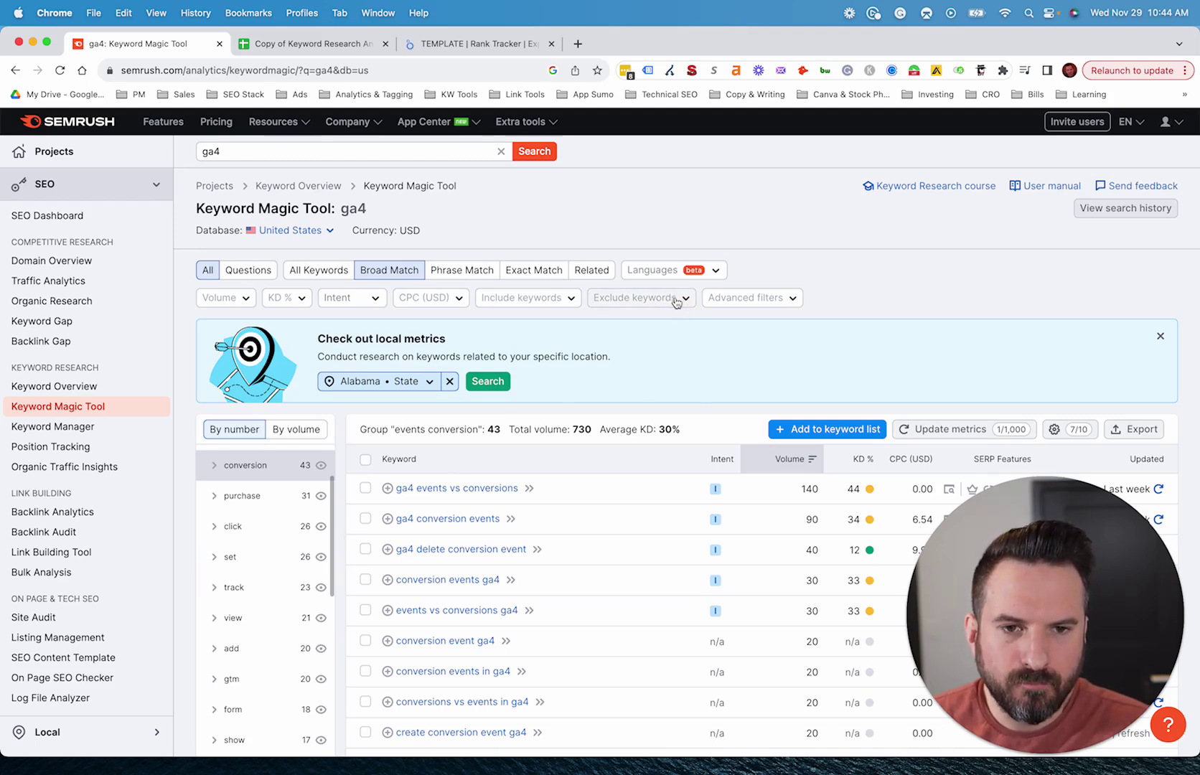
{"action": "left_click", "coordinate": [641, 297]}
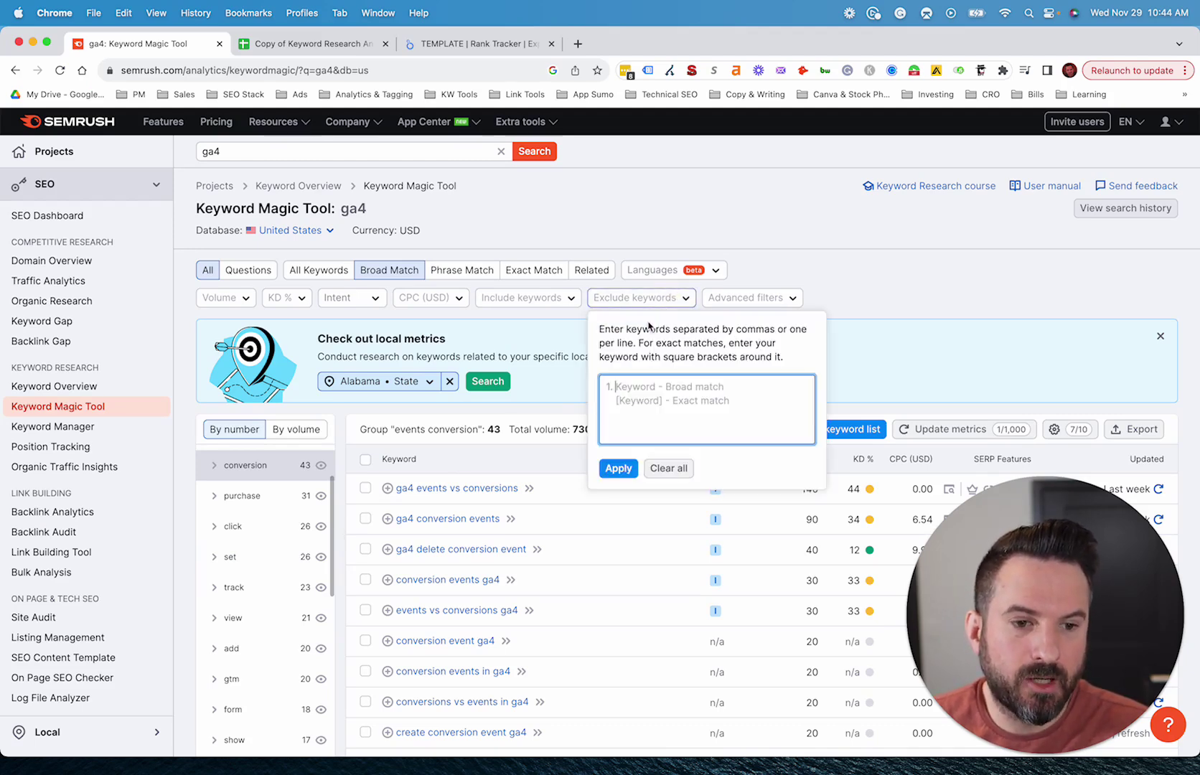
{"action": "left_click", "coordinate": [909, 353]}
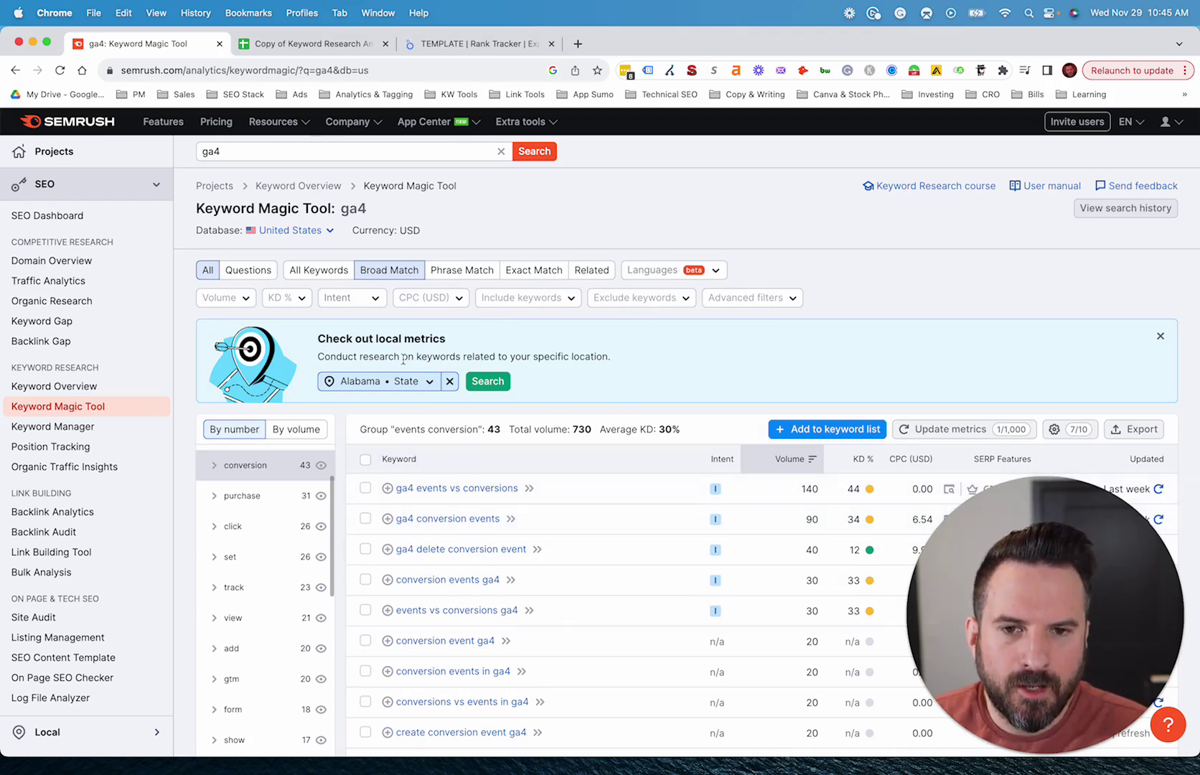
{"action": "left_click", "coordinate": [632, 297]}
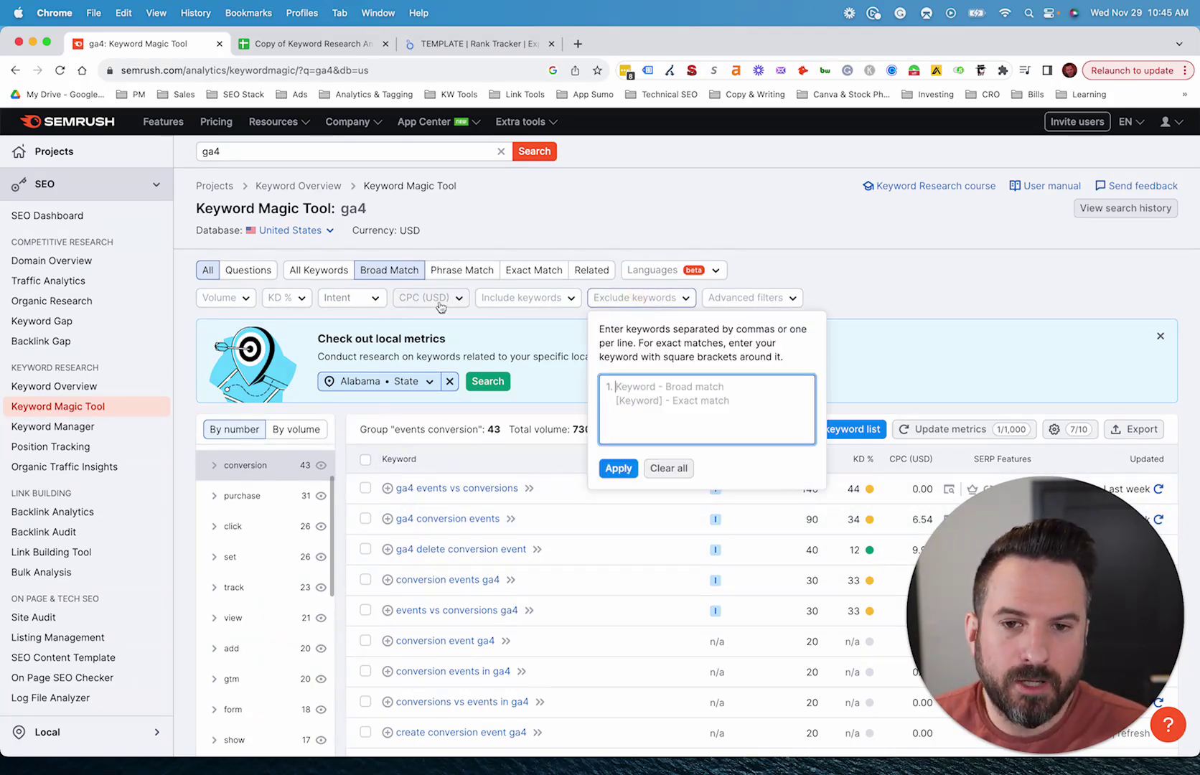
{"action": "left_click", "coordinate": [279, 298]}
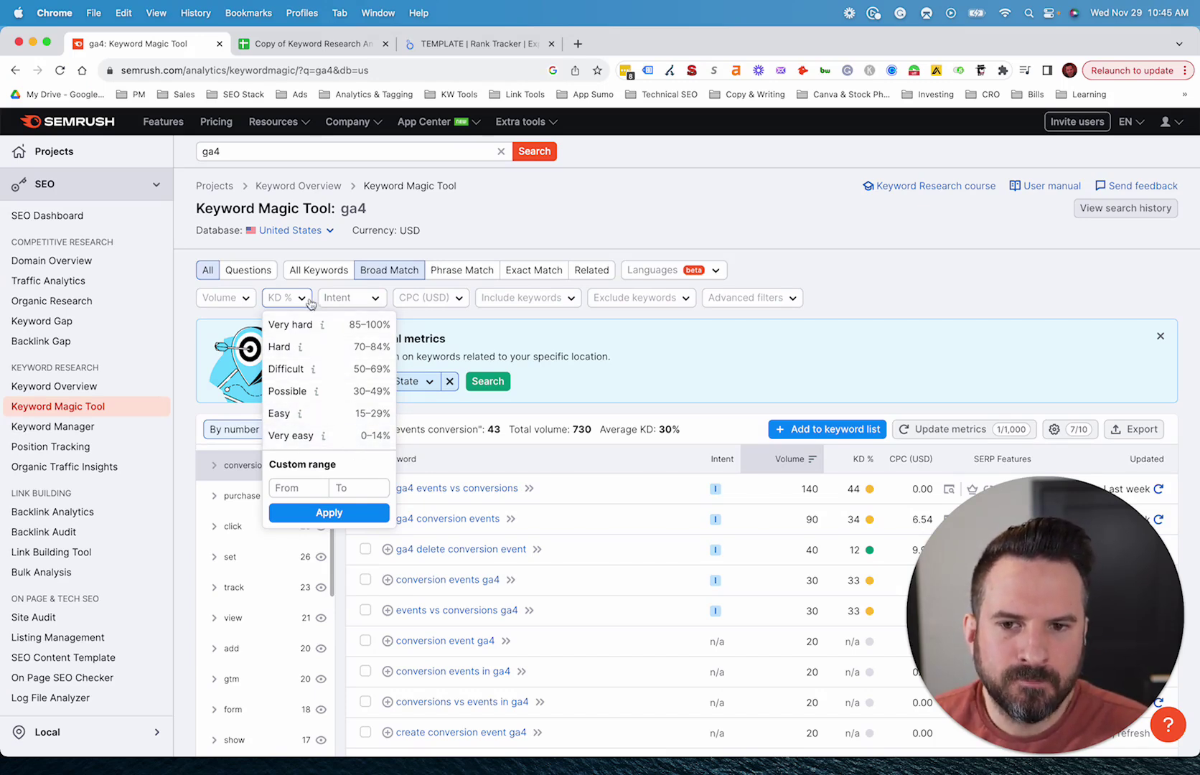
{"action": "left_click", "coordinate": [350, 297]}
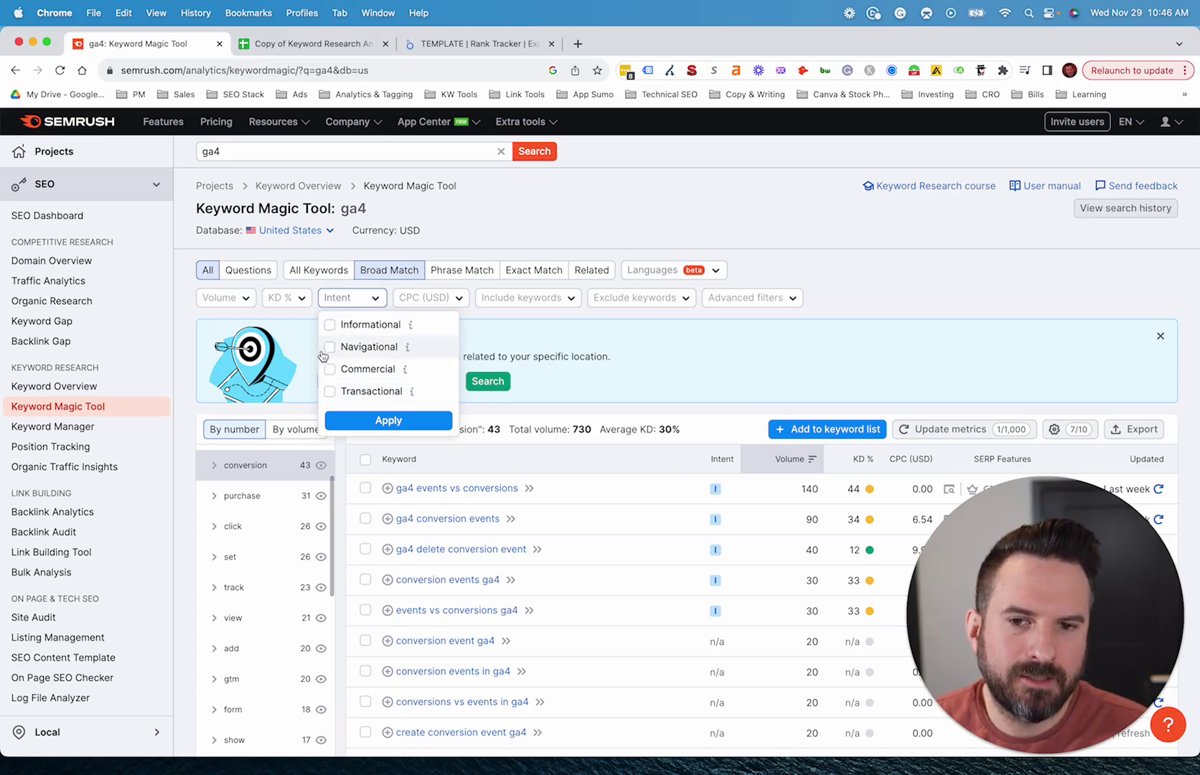
{"action": "left_click", "coordinate": [330, 326]}
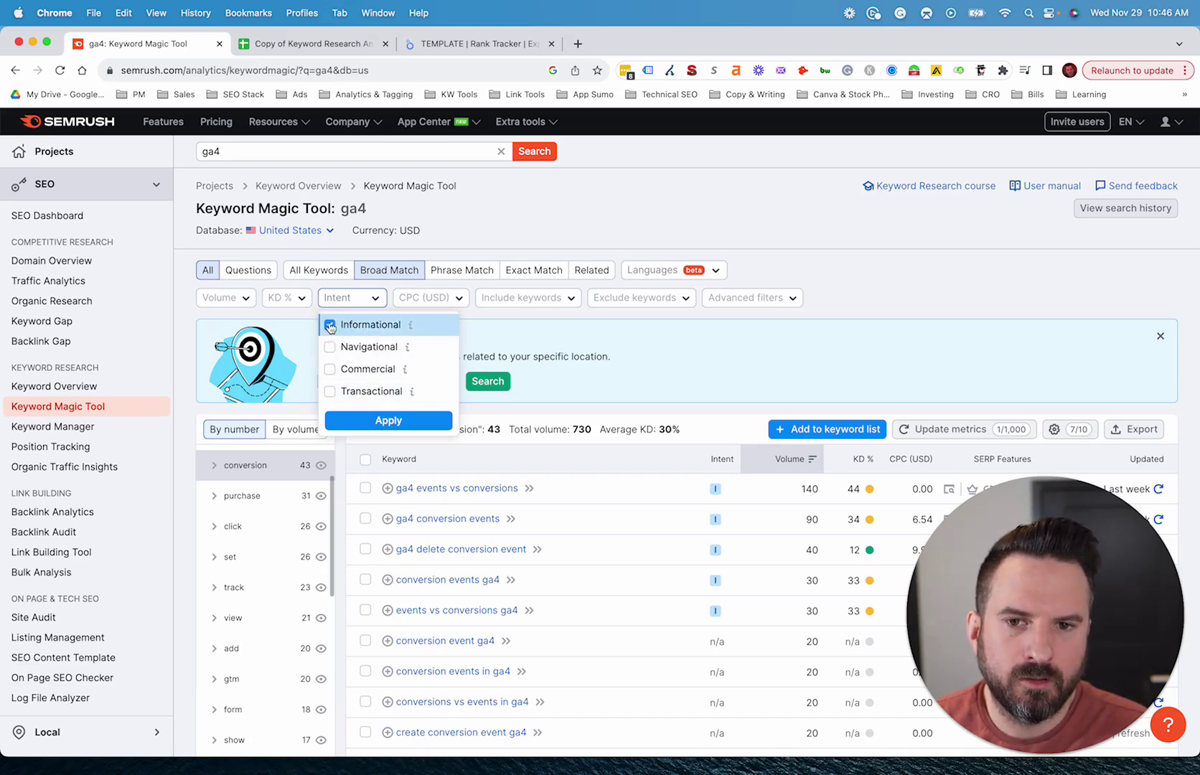
{"action": "left_click", "coordinate": [330, 327]}
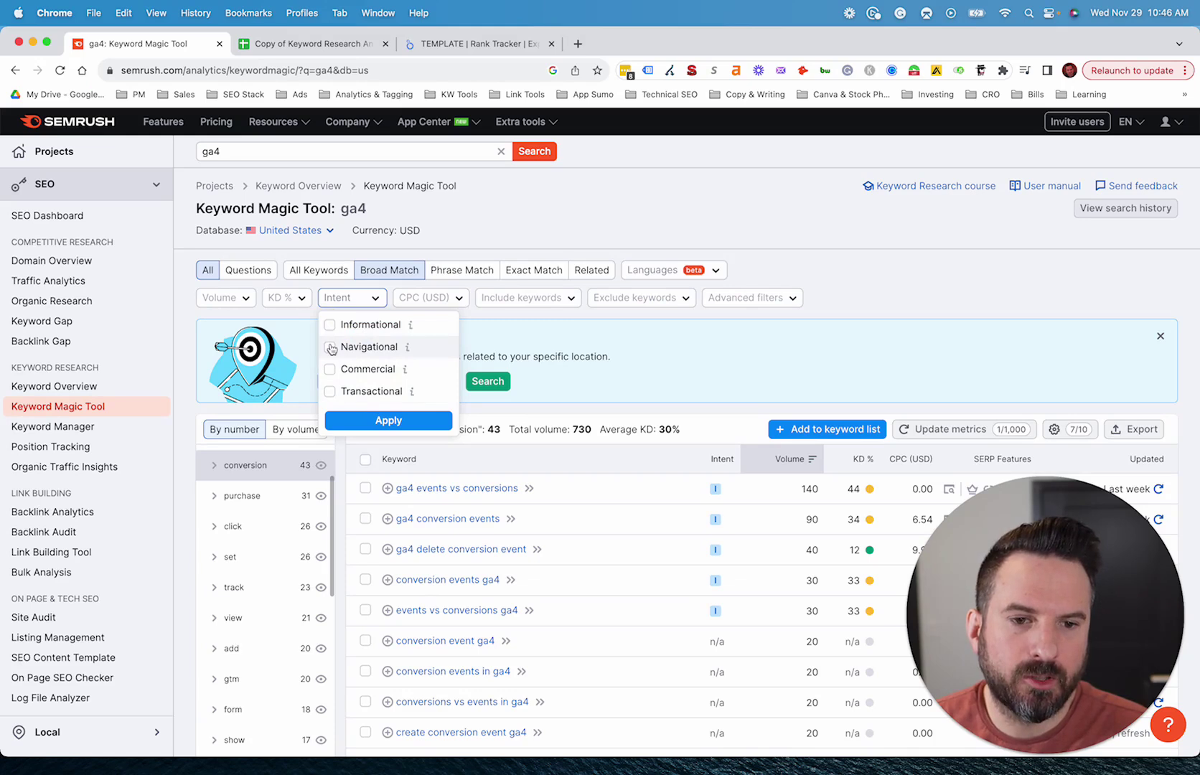
{"action": "left_click", "coordinate": [329, 391]}
{"action": "left_click", "coordinate": [329, 389]}
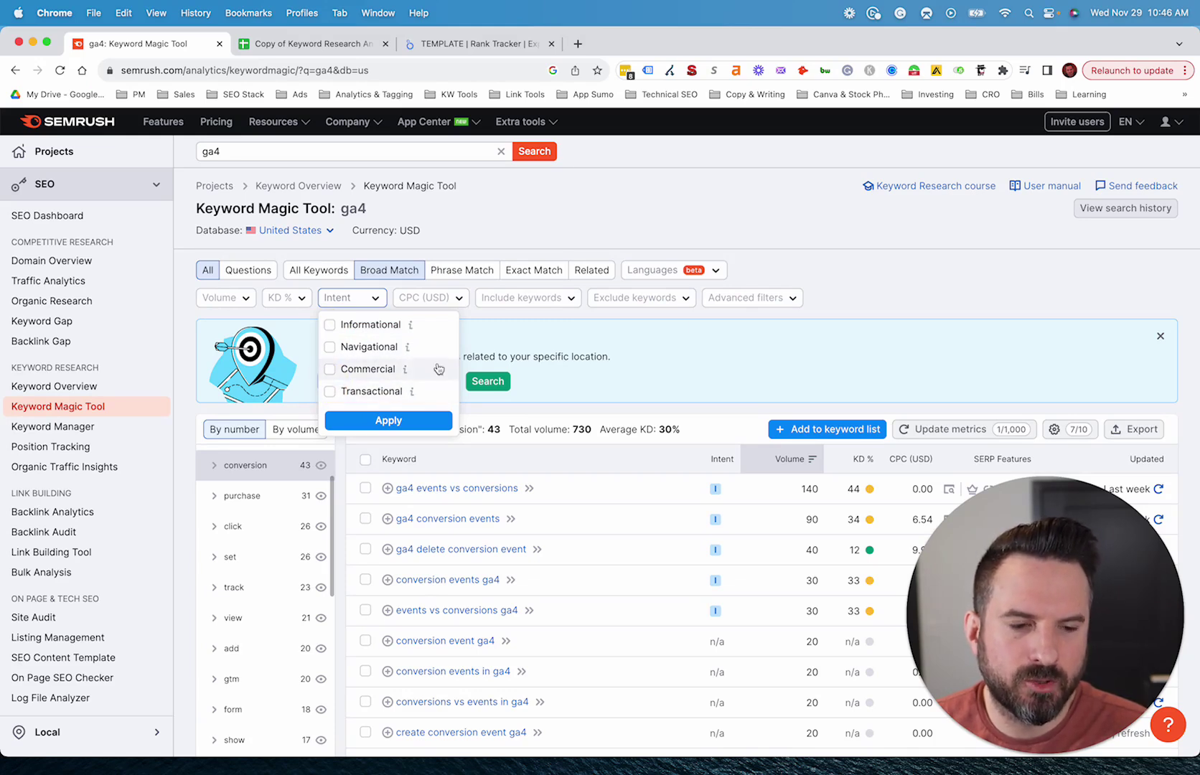
{"action": "left_click", "coordinate": [631, 316]}
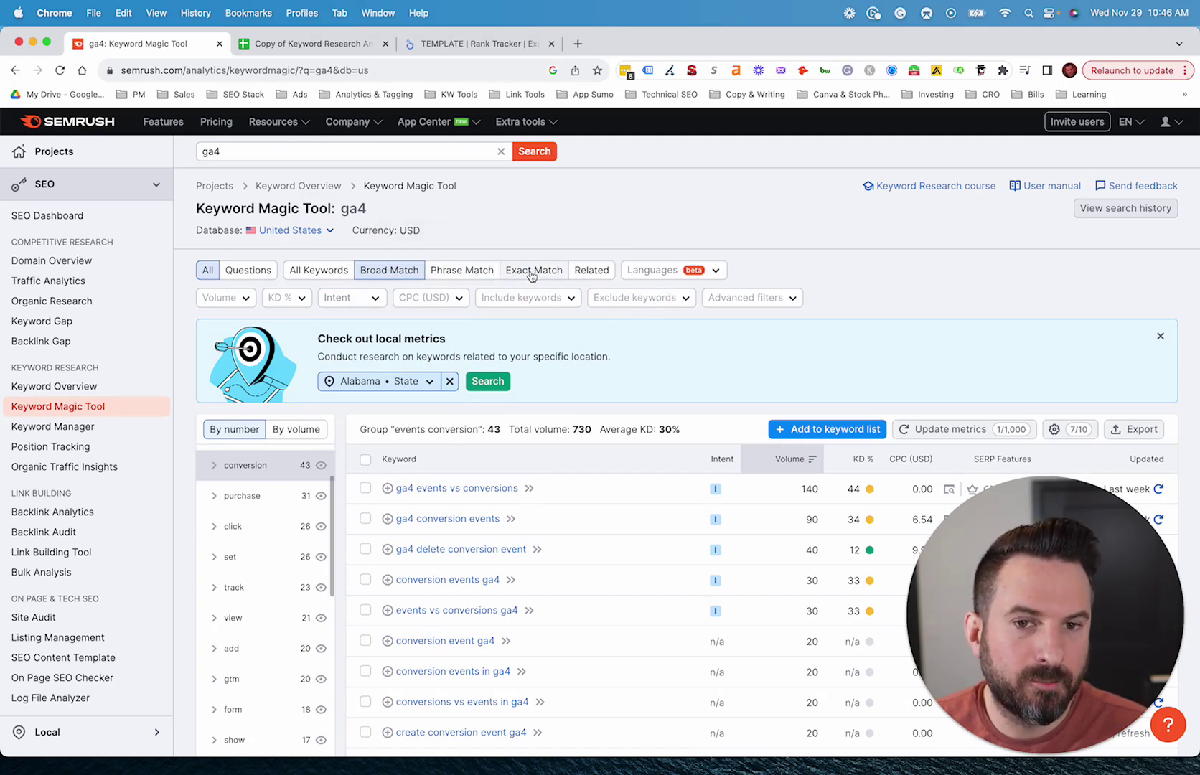
Change the seed keyword to 'ga4 events' and rerun the search.
{"action": "left_click", "coordinate": [287, 151]}
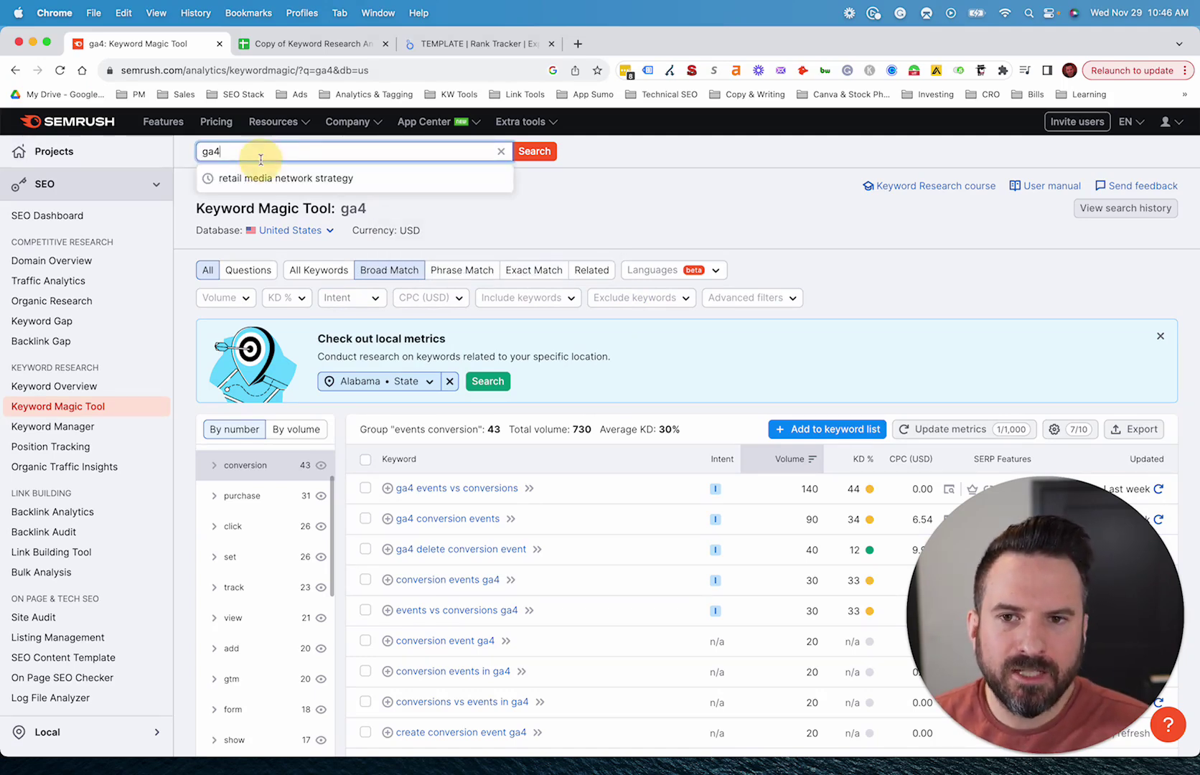
{"action": "type", "text": "e"}
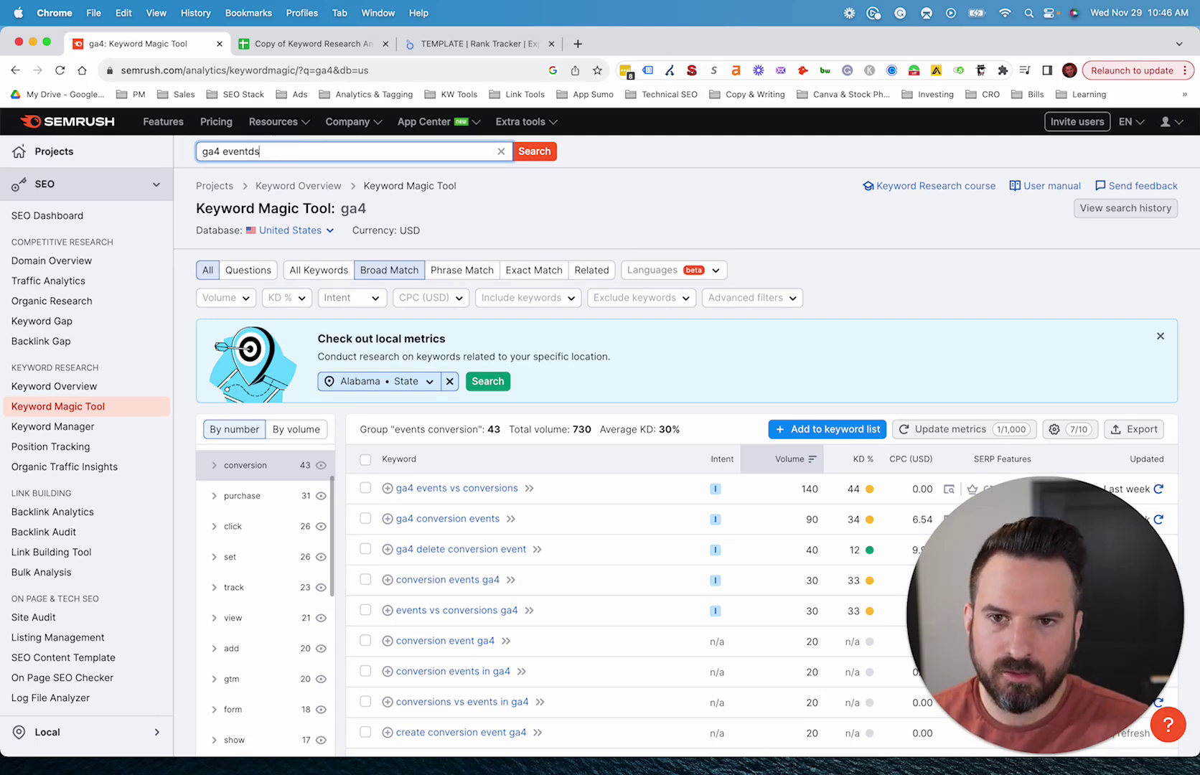
{"action": "type", "text": "vents"}
{"action": "key", "text": "Return"}
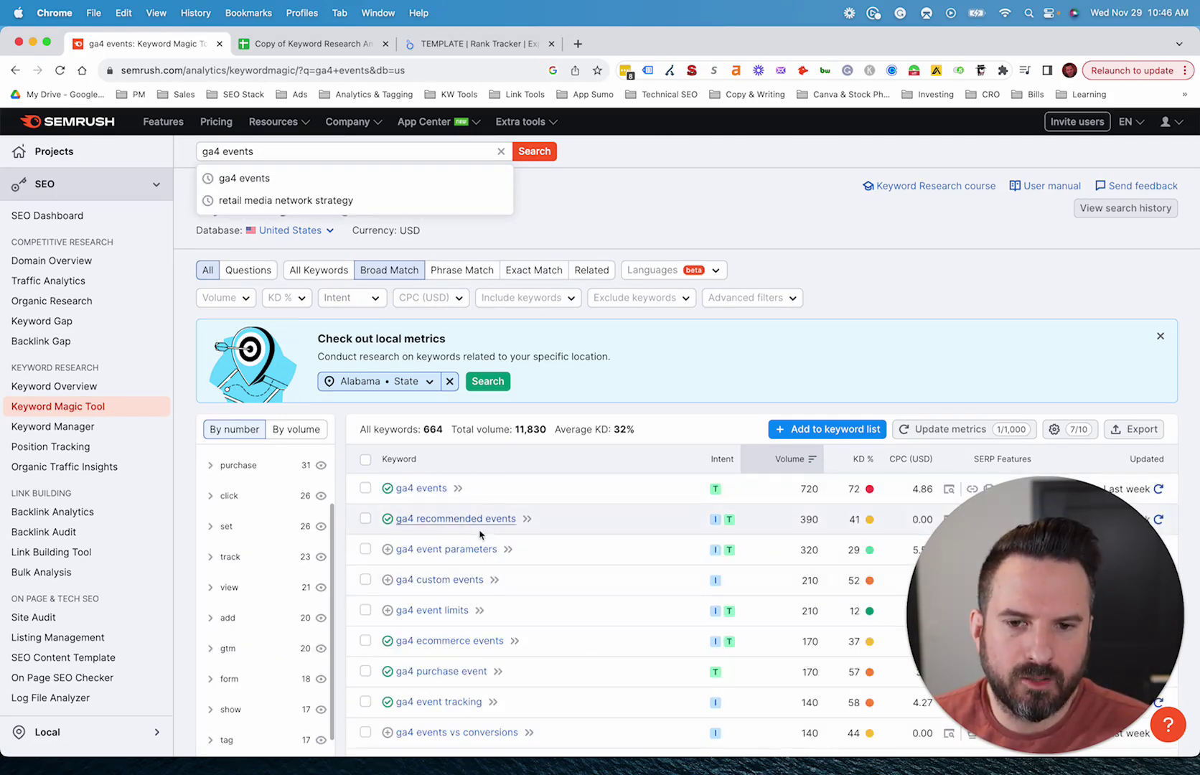
Limit results to Exact Match, leaving 59 keywords with 1,530 total volume.
{"action": "left_click", "coordinate": [532, 271]}
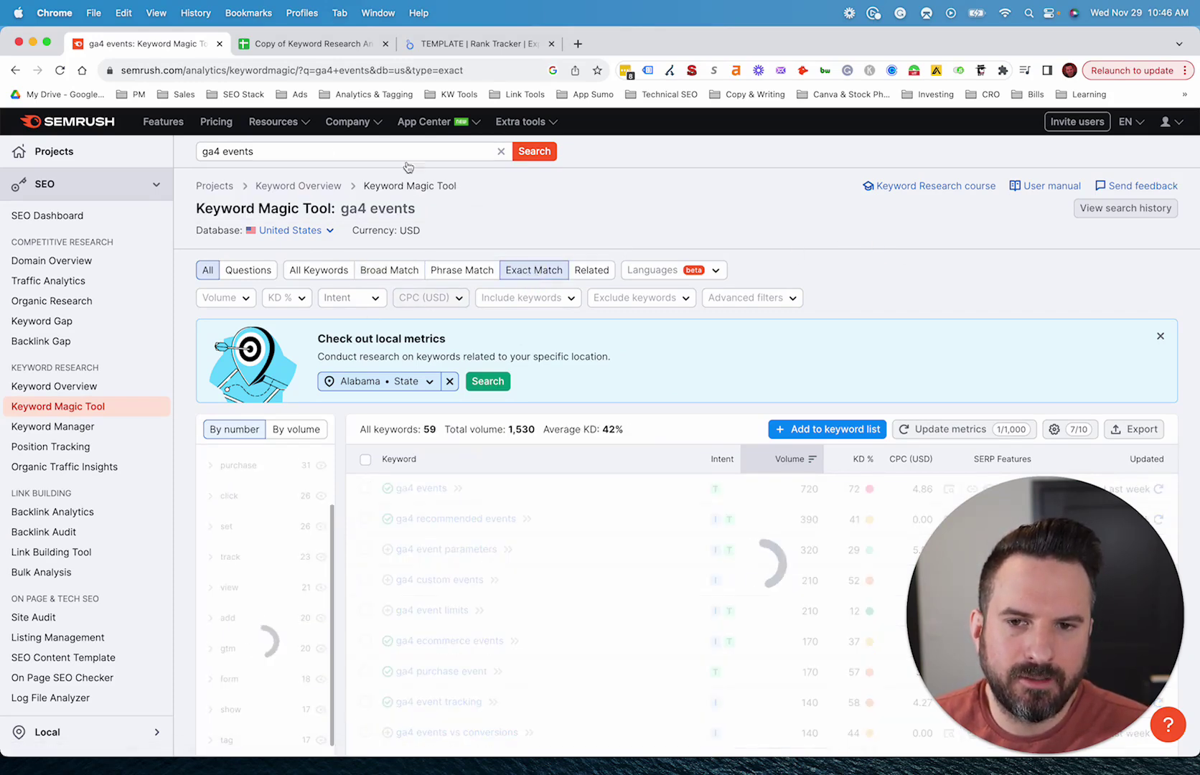
{"action": "scroll", "coordinate": [609, 531], "scroll_direction": "down", "scroll_amount": 2}
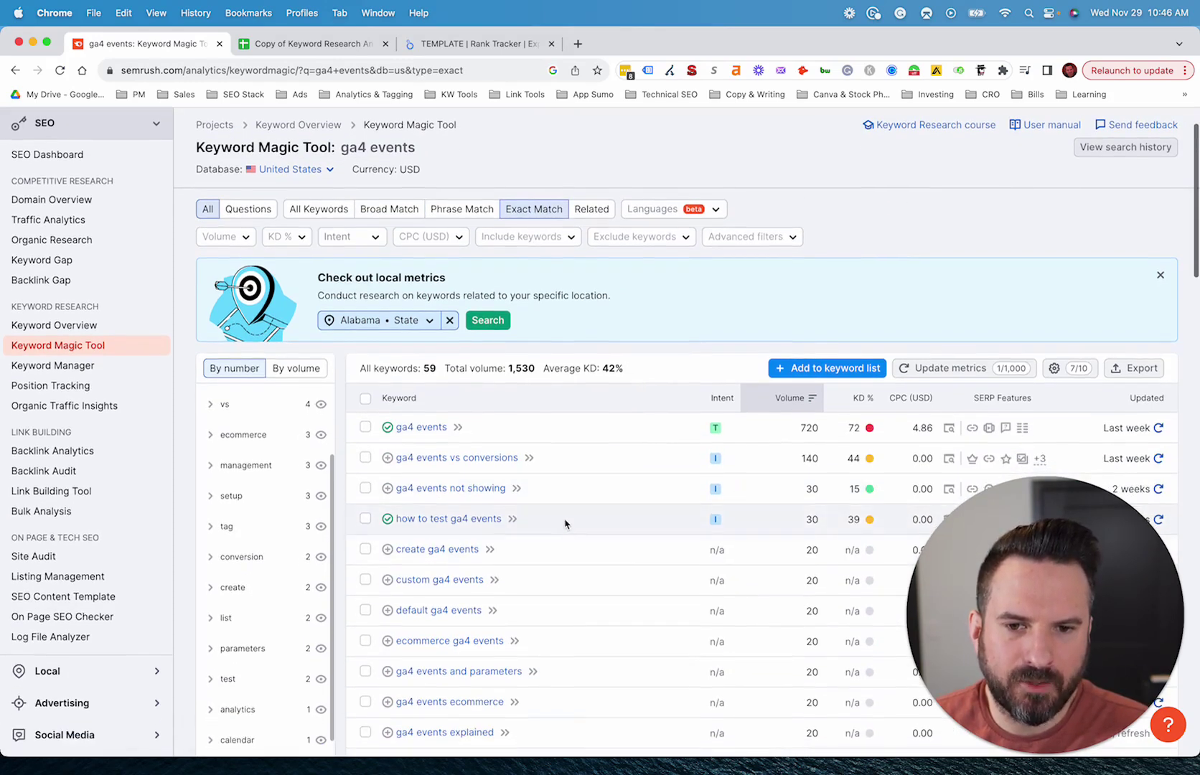
{"action": "scroll", "coordinate": [402, 337], "scroll_direction": "down", "scroll_amount": 2}
{"action": "scroll", "coordinate": [474, 501], "scroll_direction": "down", "scroll_amount": 4}
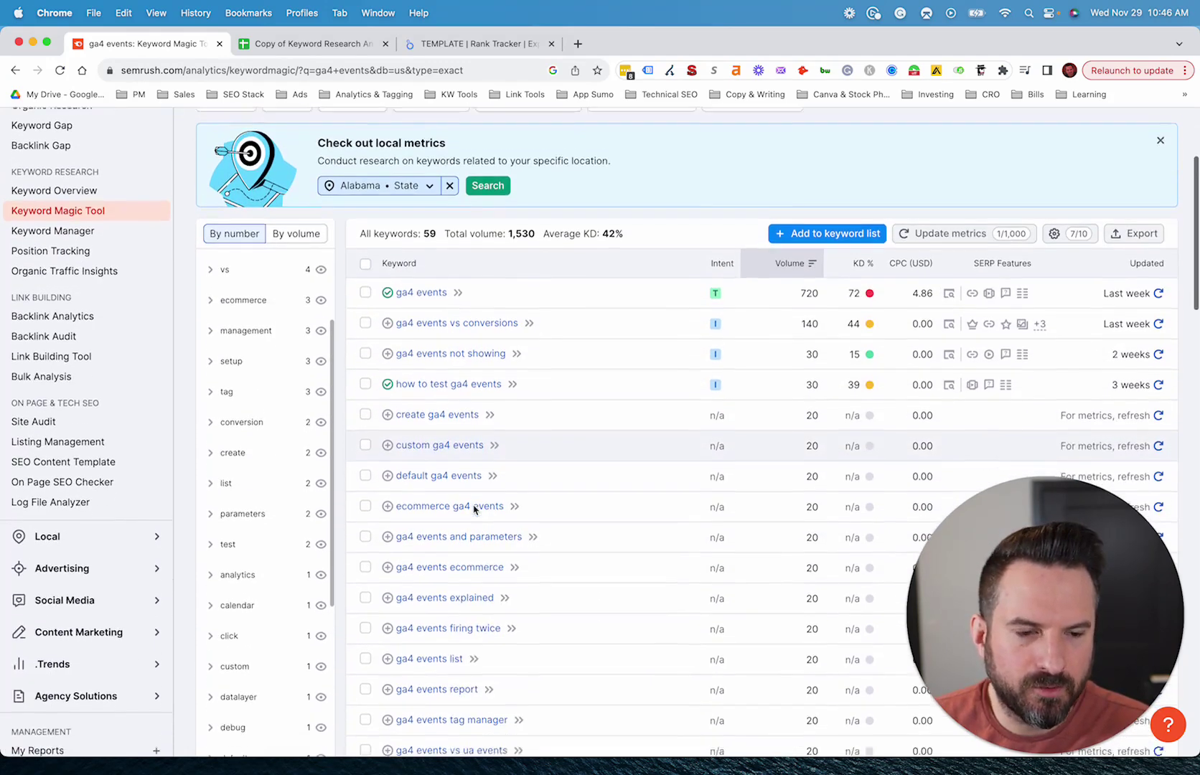
{"action": "scroll", "coordinate": [573, 443], "scroll_direction": "up", "scroll_amount": 8}
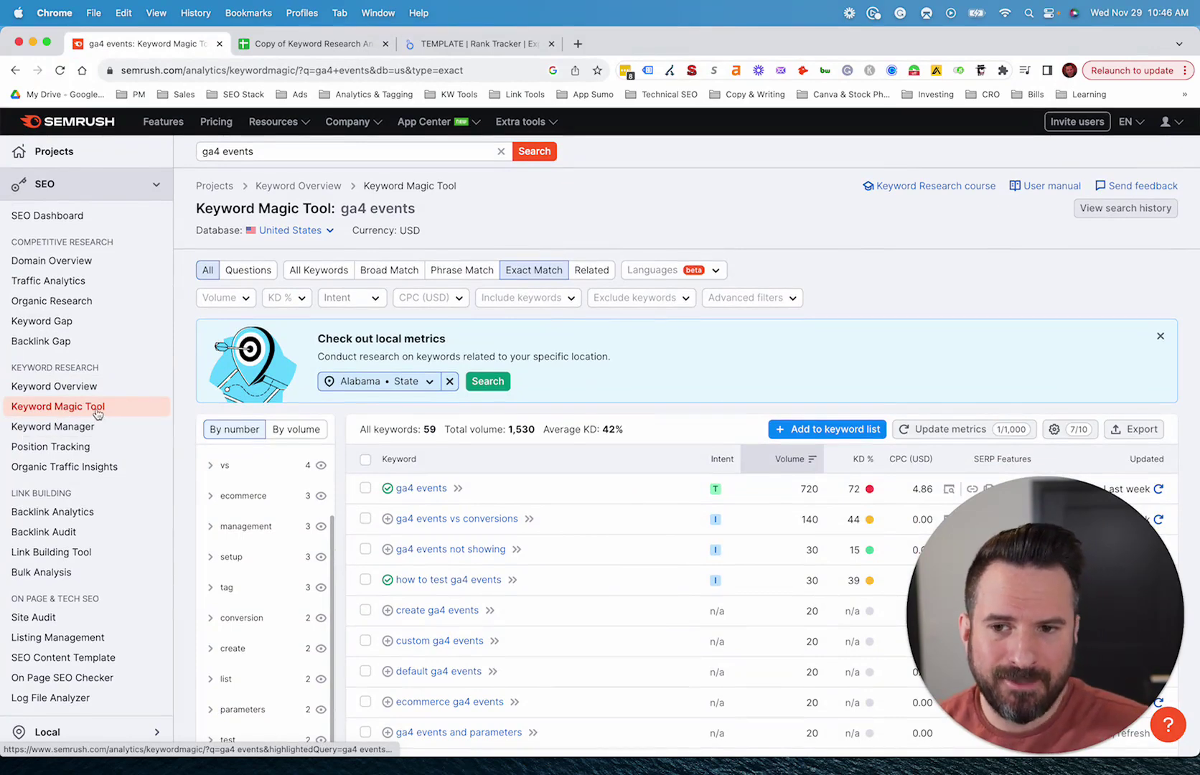
Open the Keyword Overview for 'ga4 events' (720 volume, 72% KD) and review its SERP Analysis table.
{"action": "left_click", "coordinate": [63, 388]}
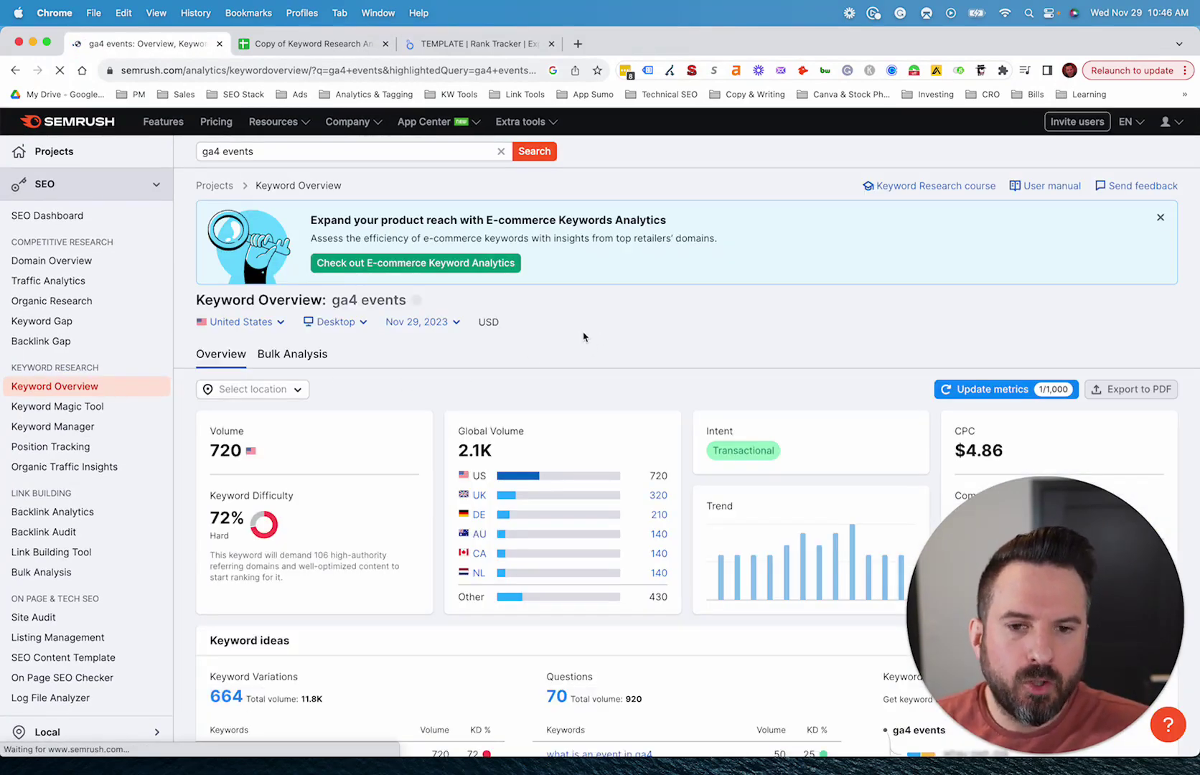
{"action": "scroll", "coordinate": [503, 316], "scroll_direction": "down", "scroll_amount": 2}
{"action": "scroll", "coordinate": [529, 313], "scroll_direction": "down", "scroll_amount": 2}
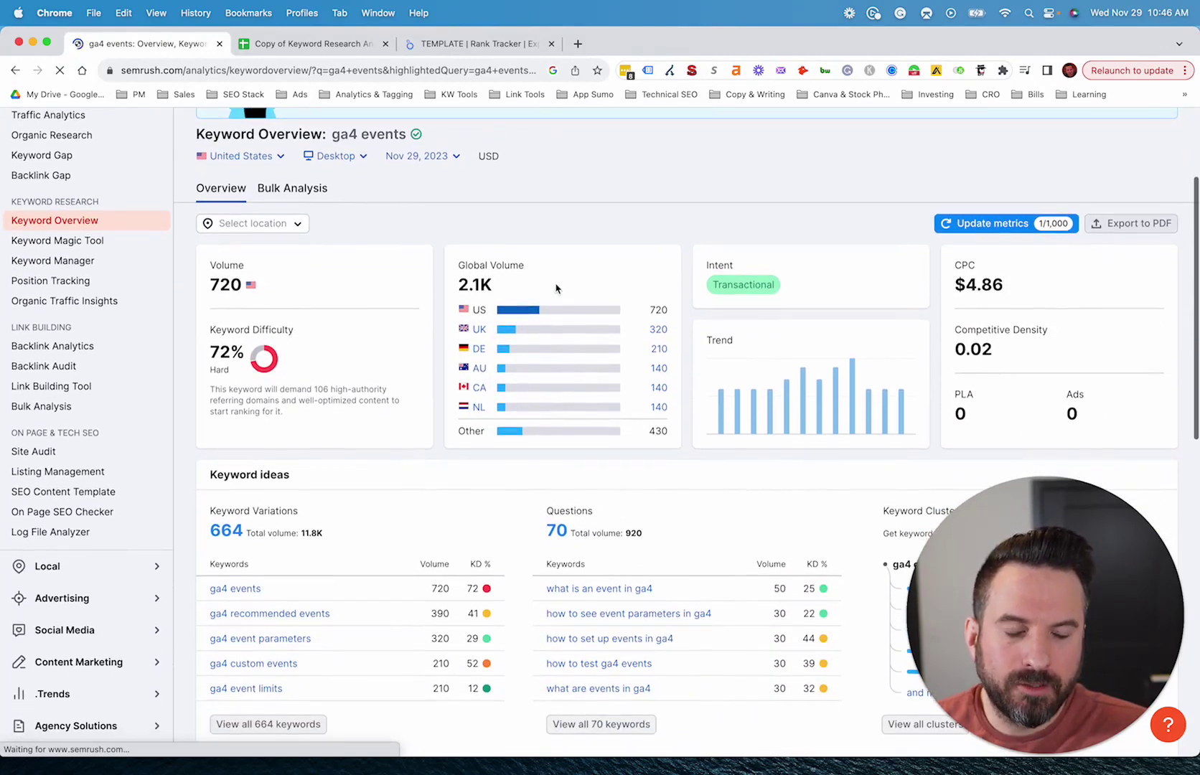
{"action": "scroll", "coordinate": [236, 727], "scroll_direction": "down", "scroll_amount": 1}
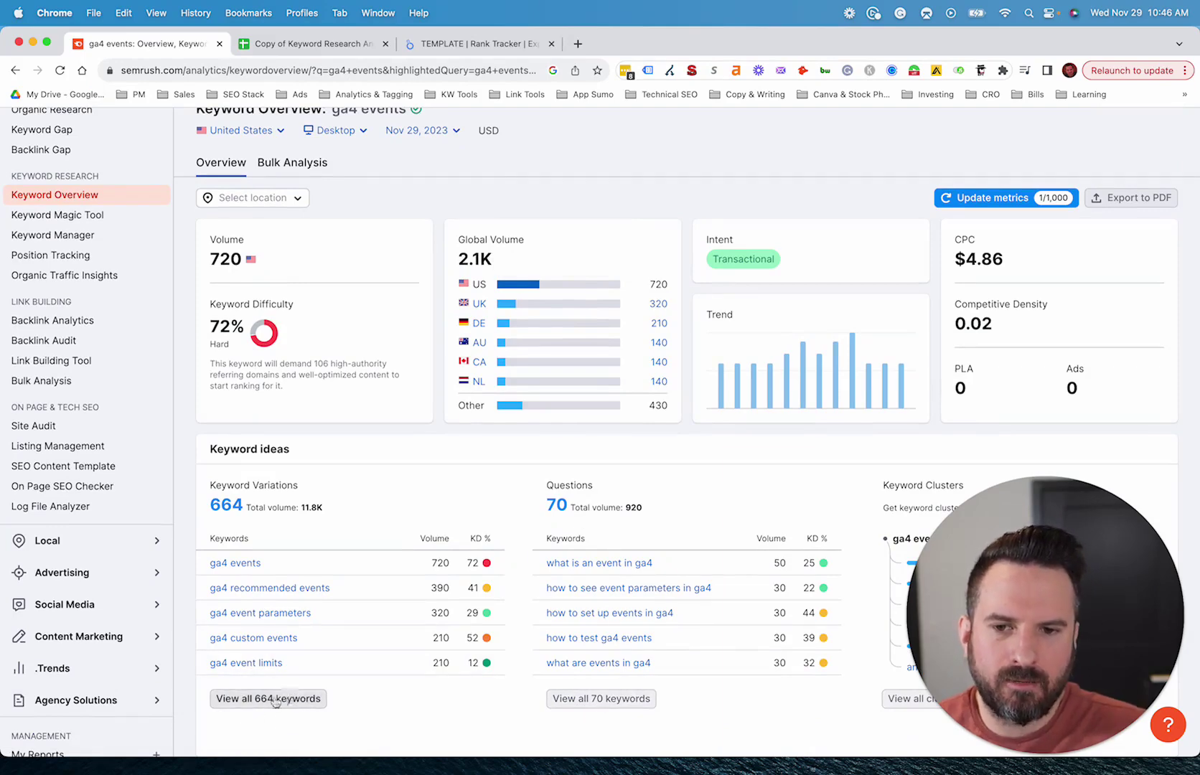
{"action": "scroll", "coordinate": [531, 567], "scroll_direction": "down", "scroll_amount": 2}
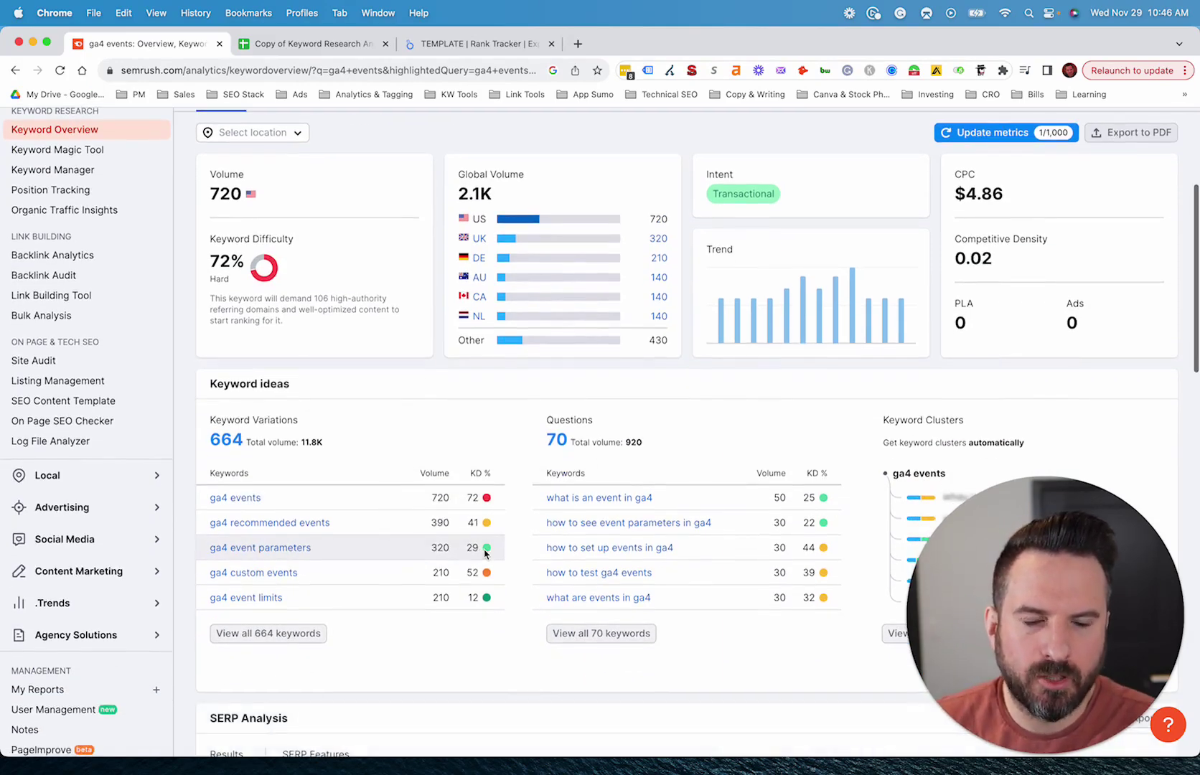
{"action": "scroll", "coordinate": [485, 553], "scroll_direction": "up", "scroll_amount": 5}
{"action": "scroll", "coordinate": [891, 443], "scroll_direction": "down", "scroll_amount": 3}
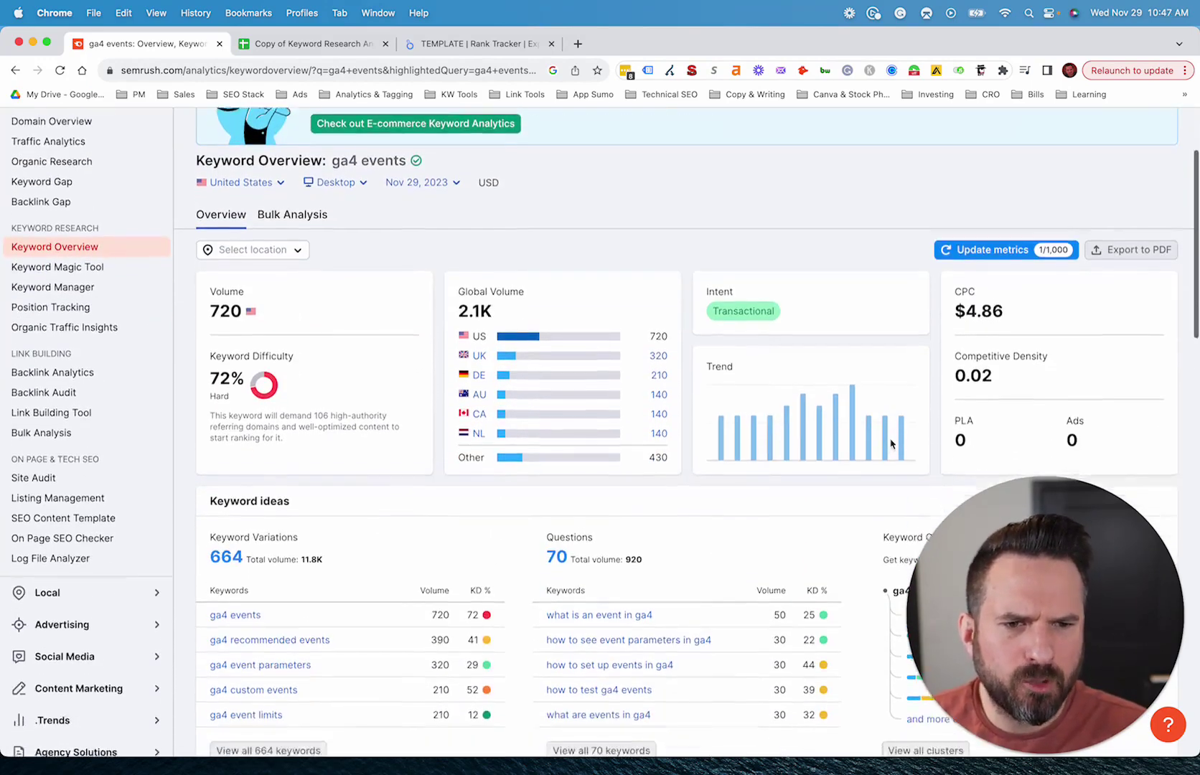
{"action": "scroll", "coordinate": [892, 443], "scroll_direction": "down", "scroll_amount": 1}
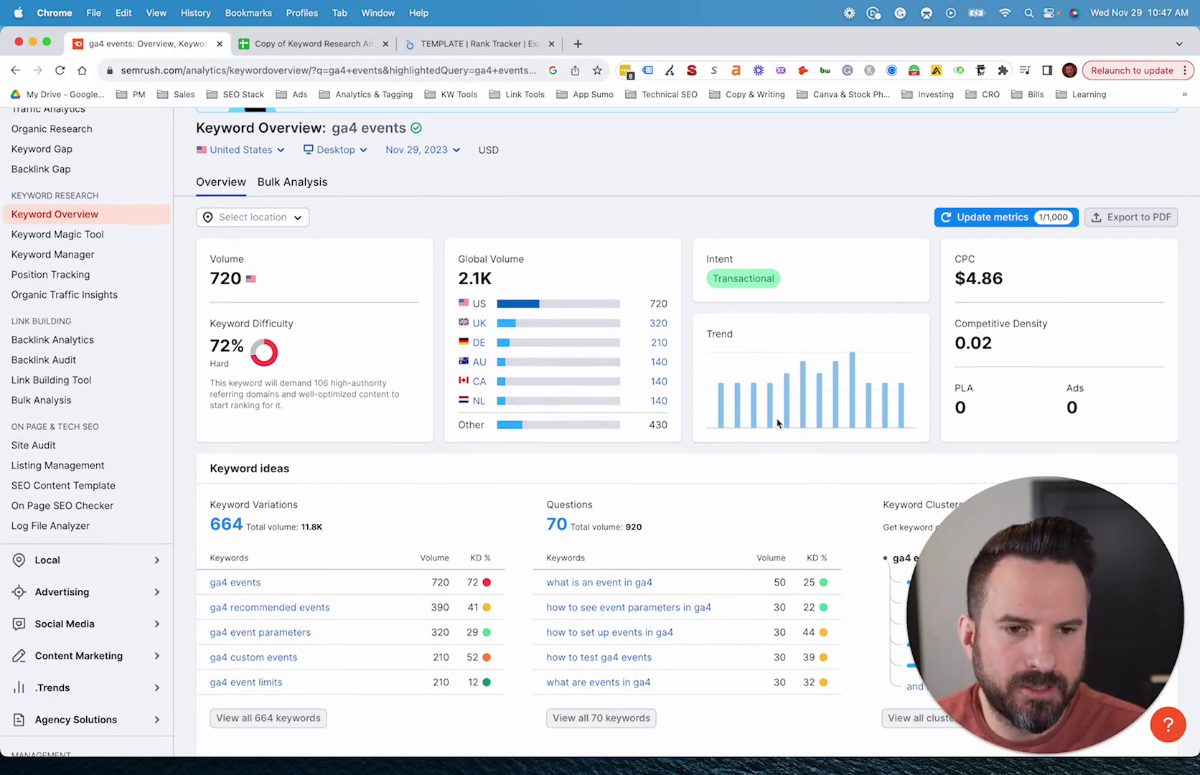
{"action": "scroll", "coordinate": [766, 383], "scroll_direction": "down", "scroll_amount": 10}
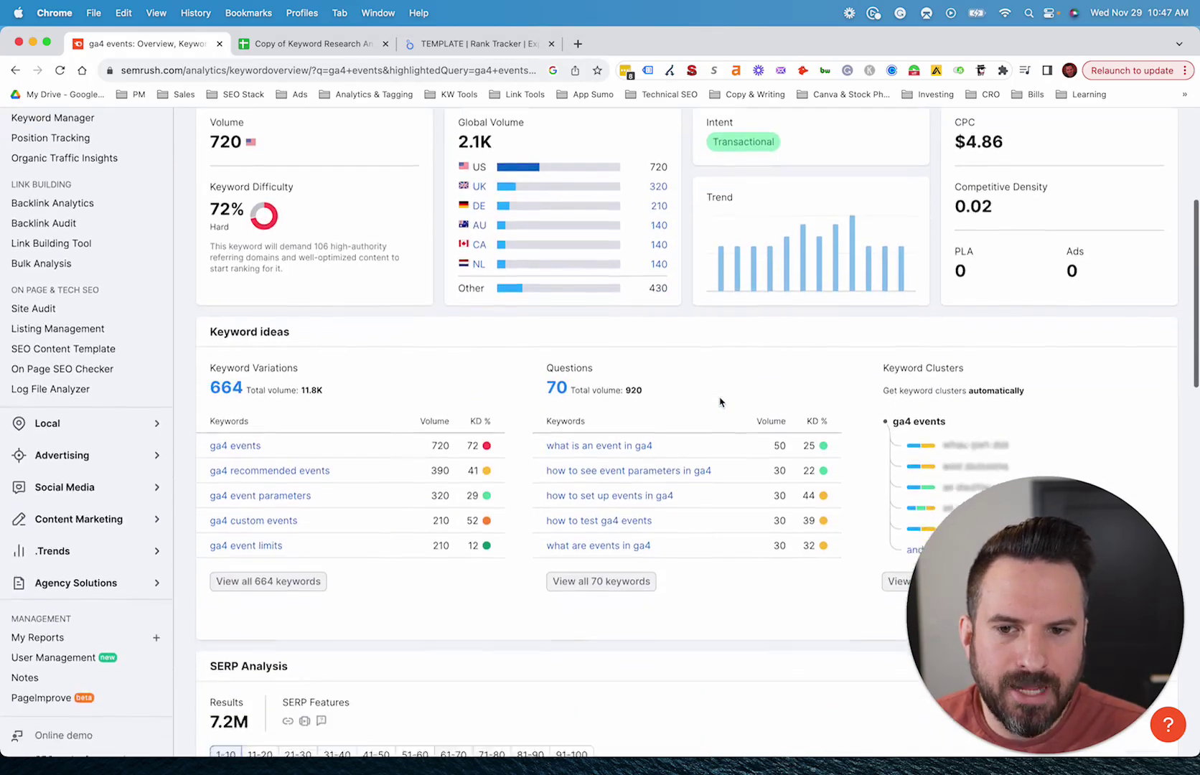
{"action": "scroll", "coordinate": [686, 416], "scroll_direction": "down", "scroll_amount": 3}
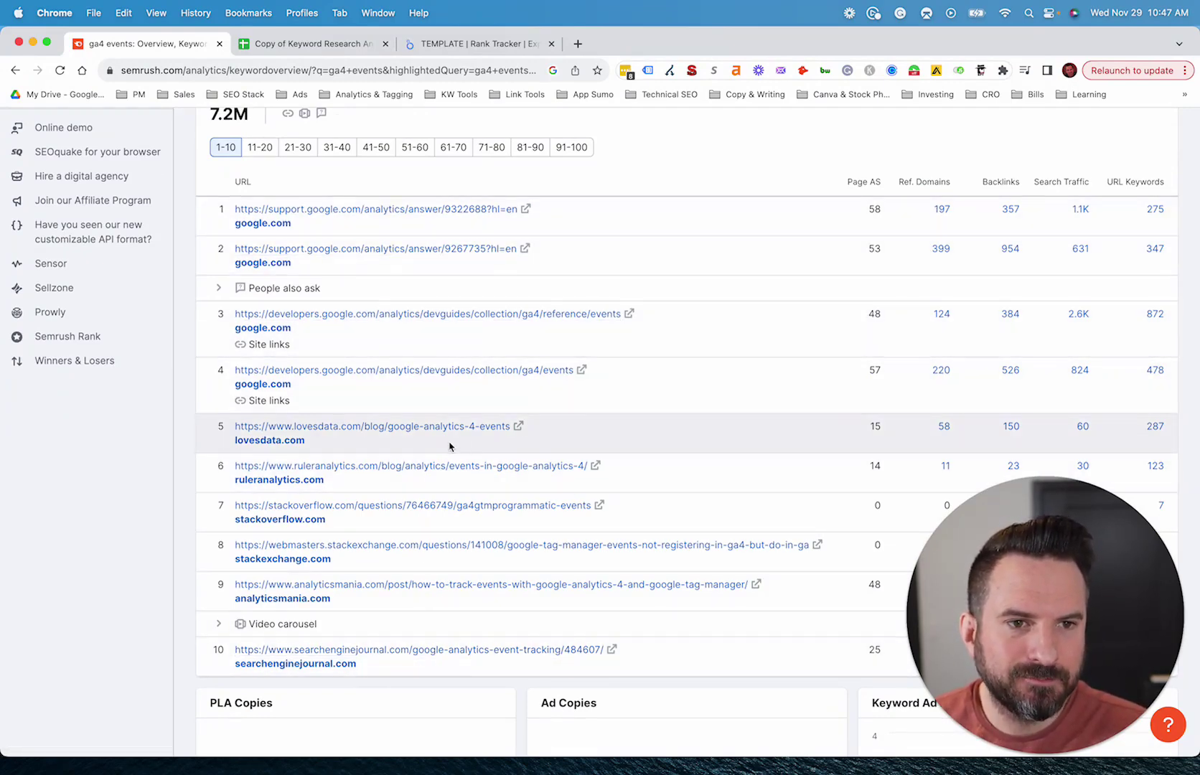
{"action": "scroll", "coordinate": [548, 605], "scroll_direction": "up", "scroll_amount": 1}
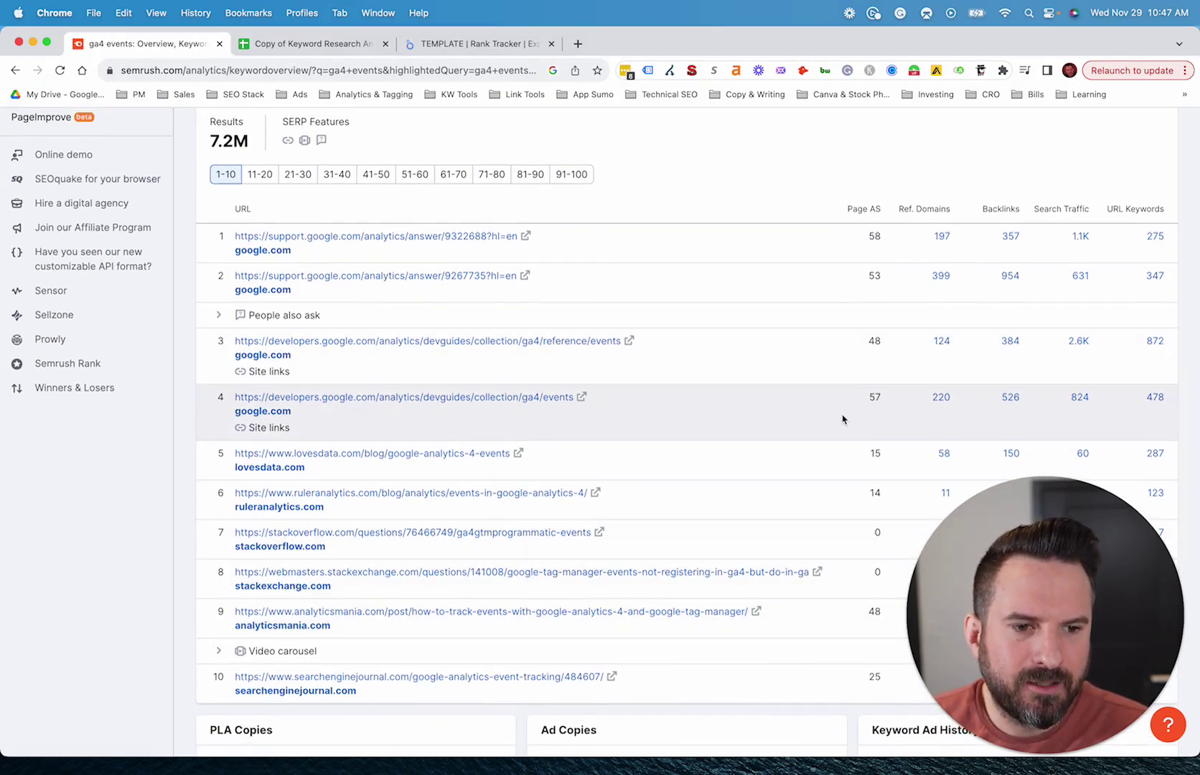
{"action": "scroll", "coordinate": [843, 420], "scroll_direction": "down", "scroll_amount": 2}
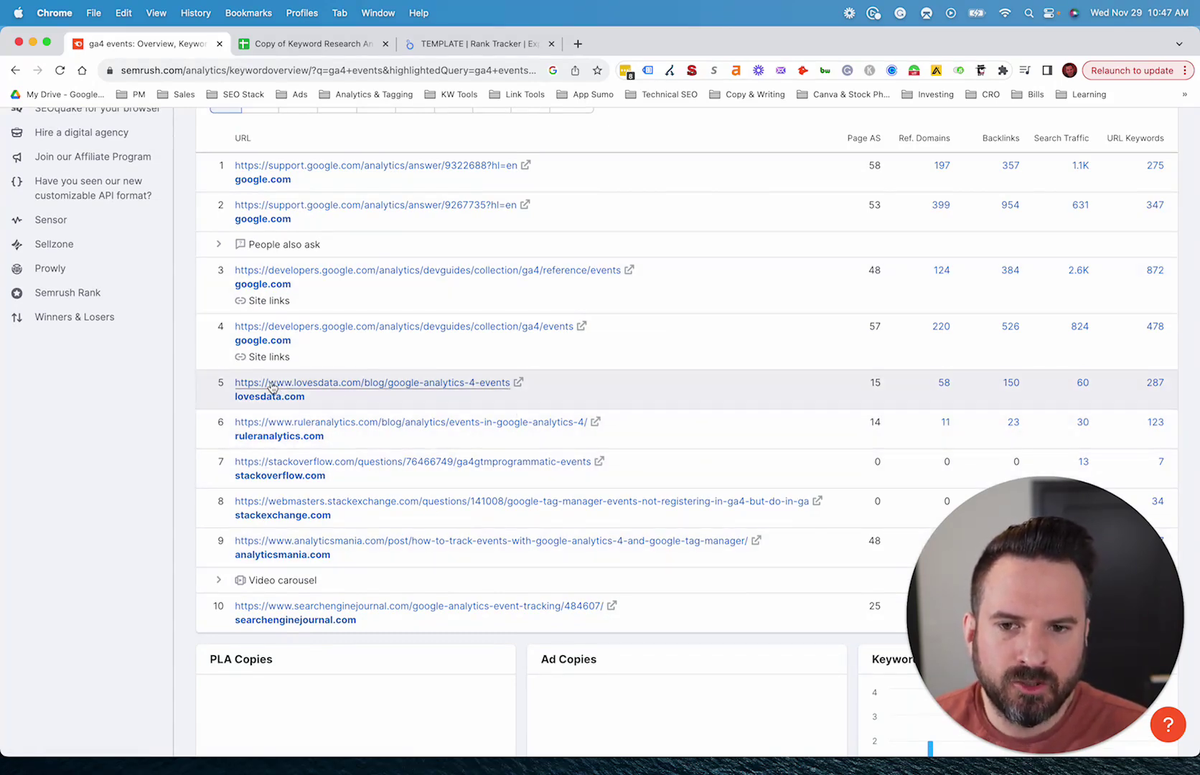
Open the 287 ranking keywords for the lovesdata.com GA4 events article and browse the positions table.
{"action": "left_click", "coordinate": [1155, 385]}
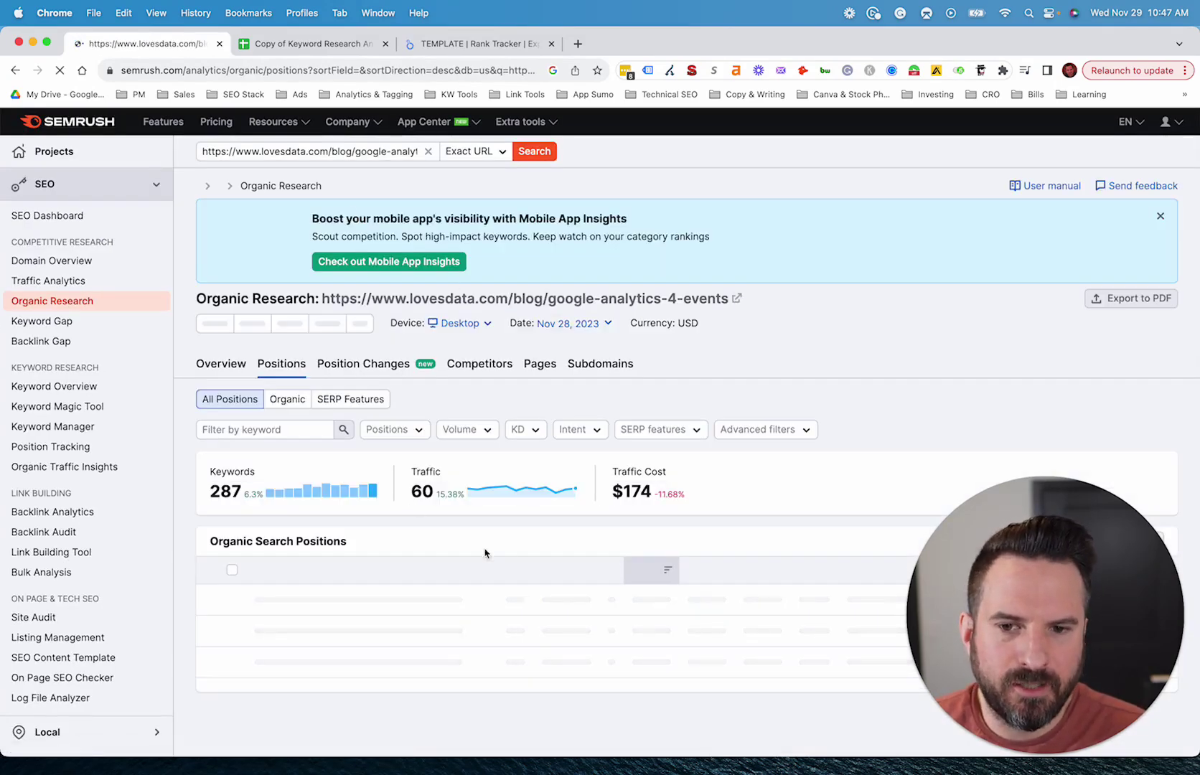
{"action": "scroll", "coordinate": [601, 507], "scroll_direction": "down", "scroll_amount": 3}
{"action": "scroll", "coordinate": [581, 507], "scroll_direction": "down", "scroll_amount": 2}
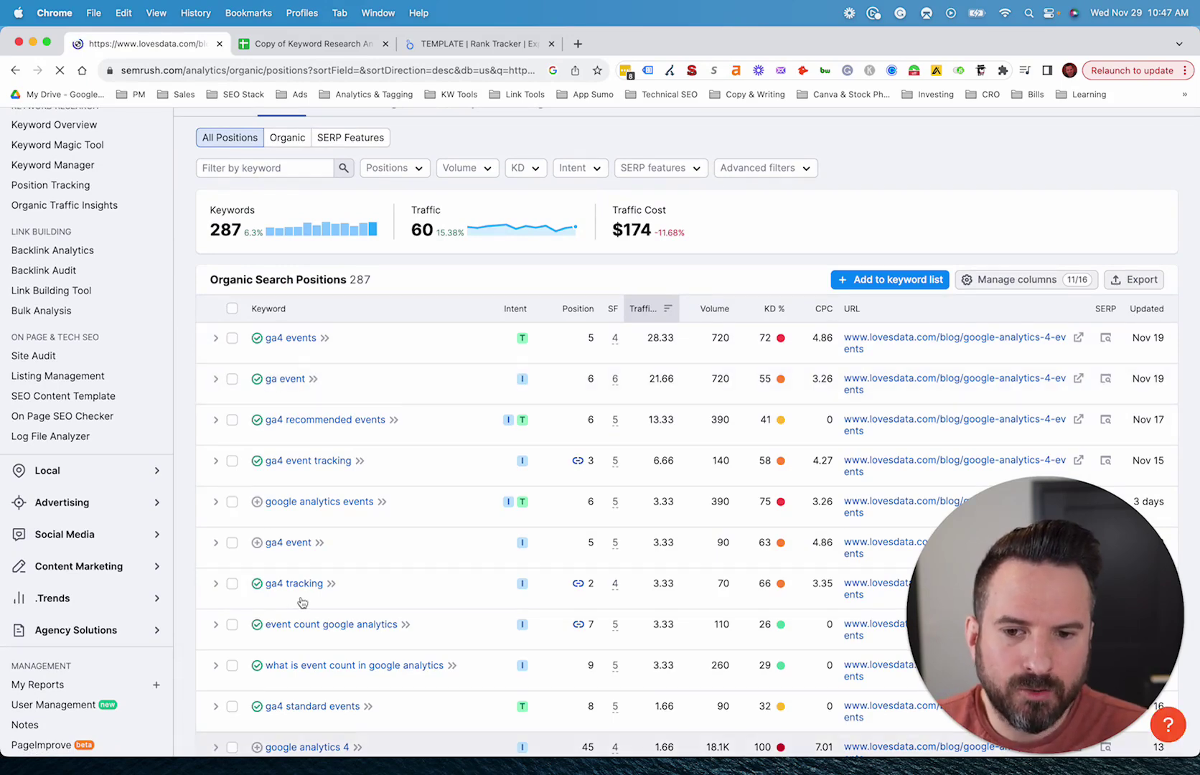
{"action": "scroll", "coordinate": [302, 601], "scroll_direction": "down", "scroll_amount": 2}
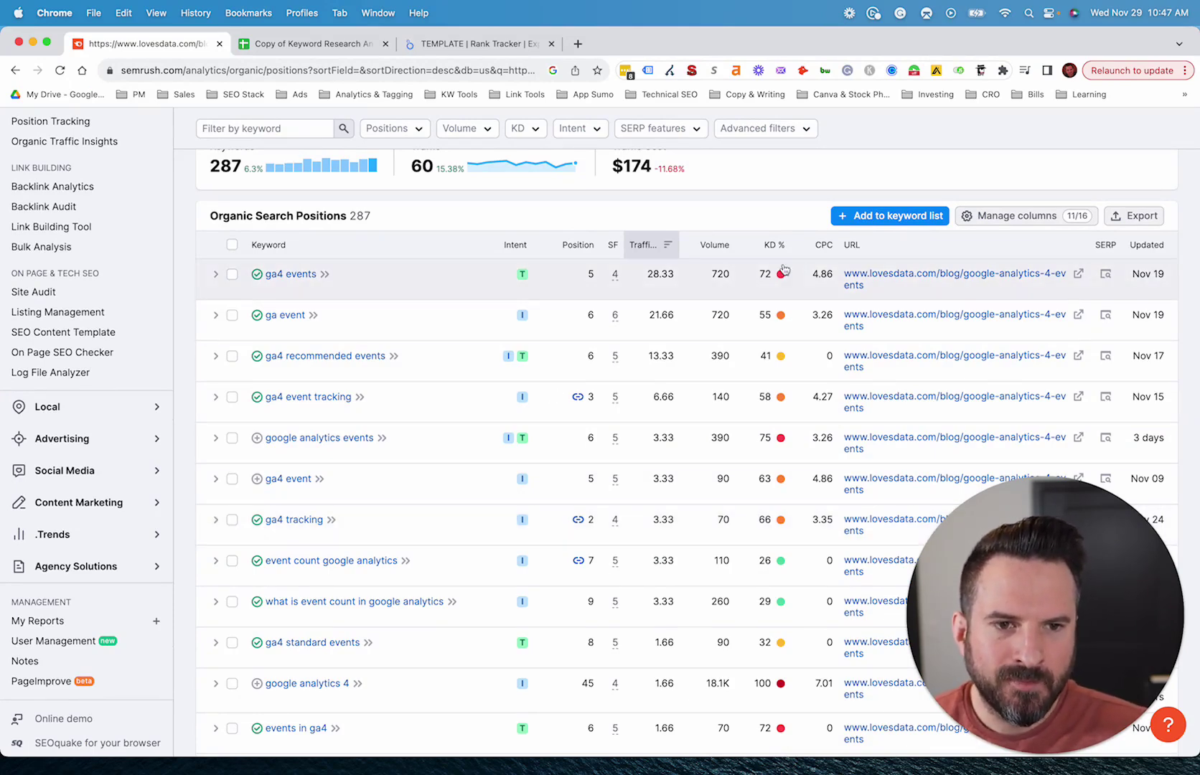
{"action": "scroll", "coordinate": [932, 380], "scroll_direction": "down", "scroll_amount": 2}
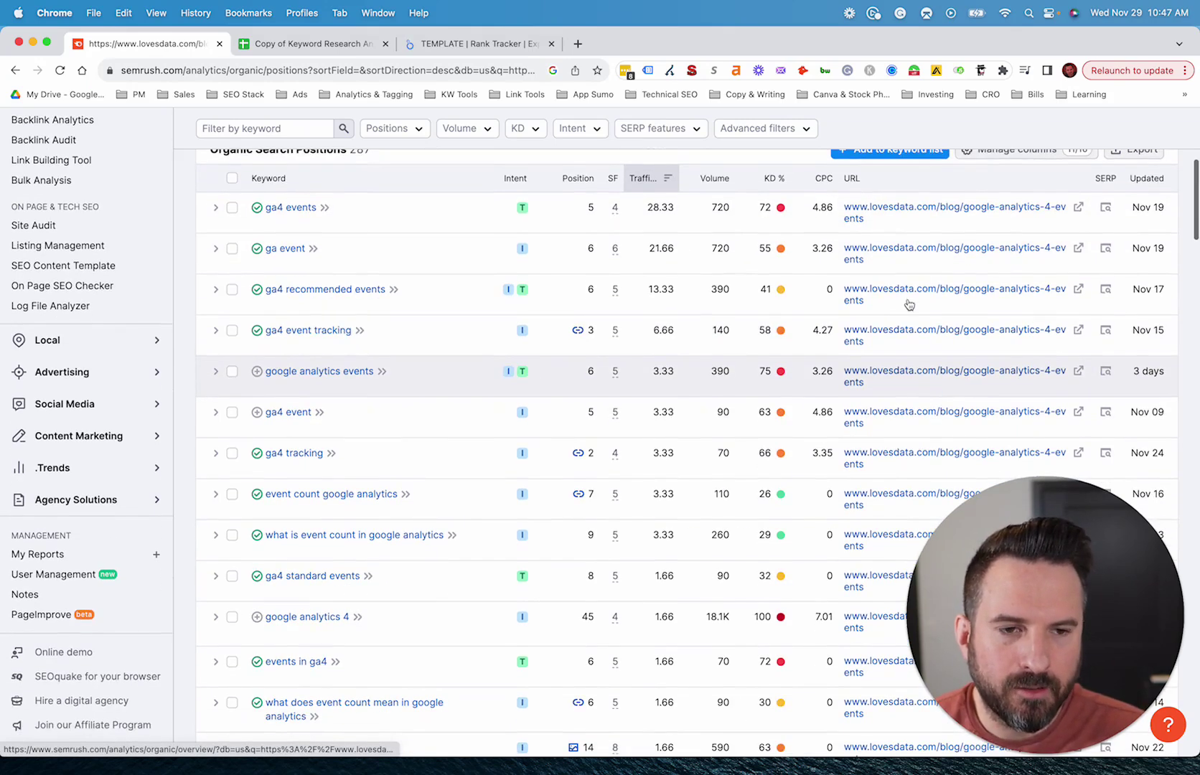
{"action": "scroll", "coordinate": [904, 309], "scroll_direction": "up", "scroll_amount": 2}
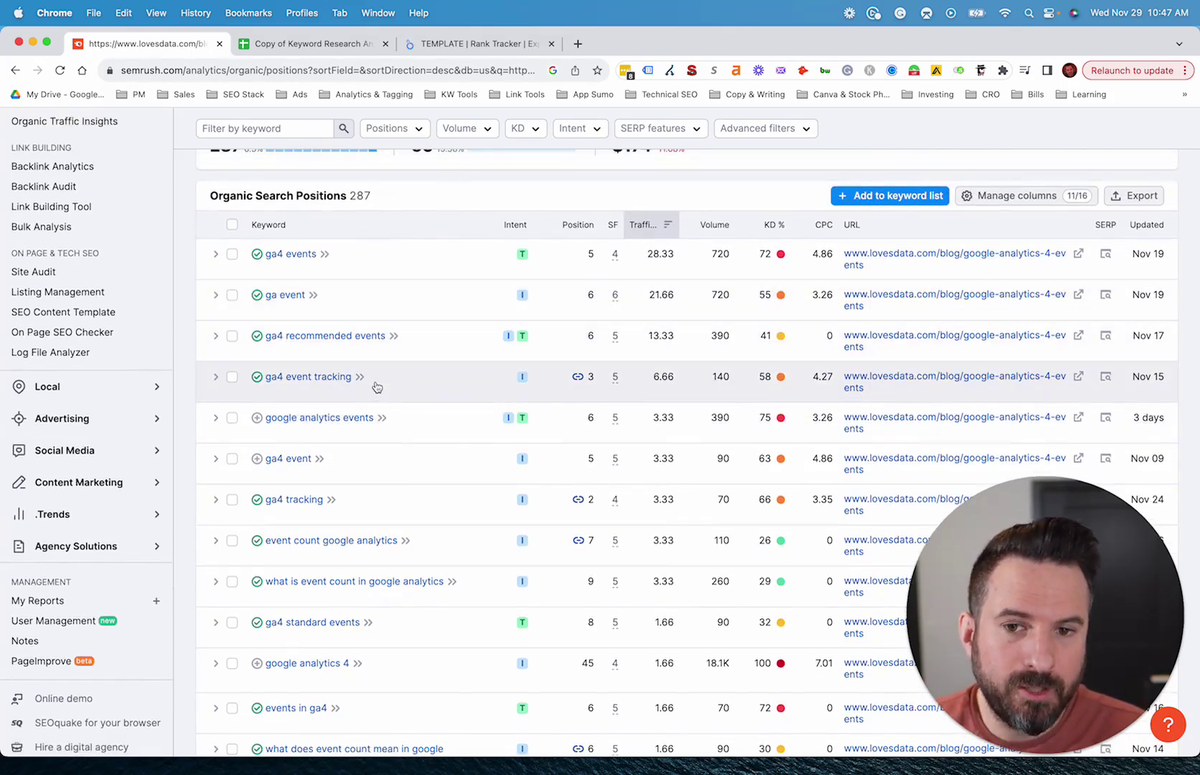
{"action": "scroll", "coordinate": [378, 388], "scroll_direction": "down", "scroll_amount": 2}
{"action": "scroll", "coordinate": [377, 387], "scroll_direction": "down", "scroll_amount": 4}
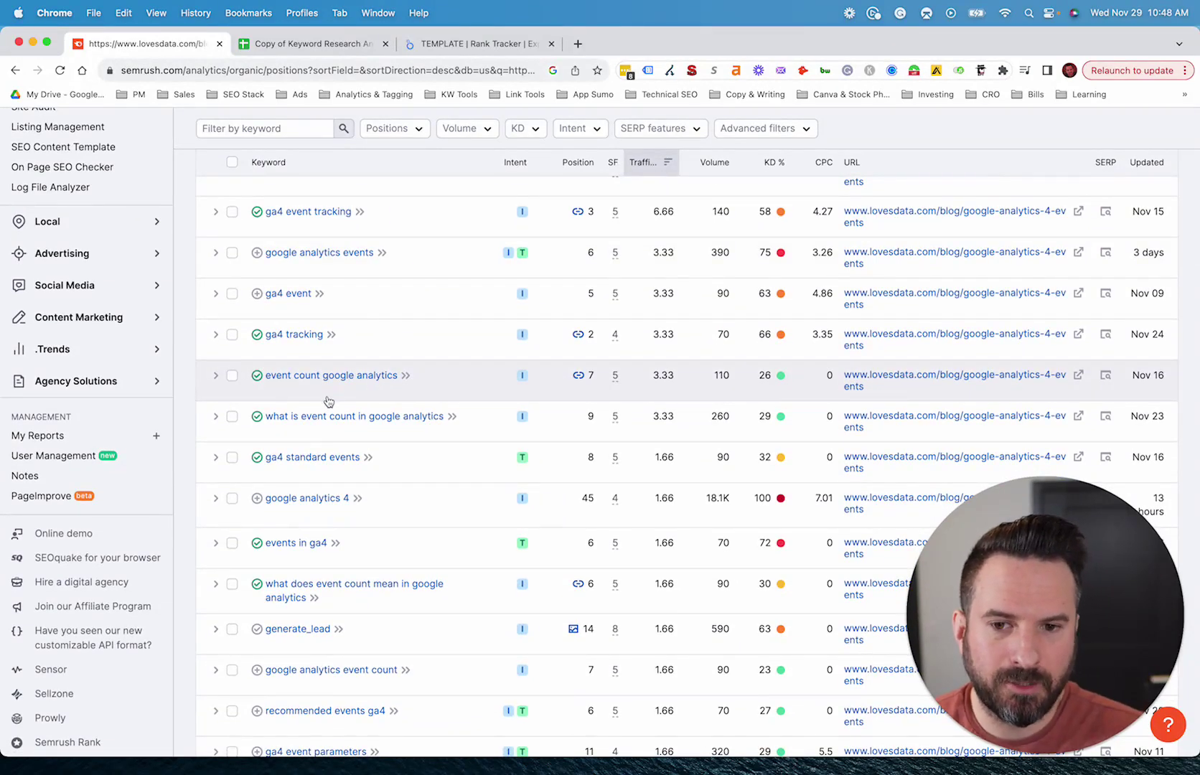
{"action": "scroll", "coordinate": [329, 401], "scroll_direction": "up", "scroll_amount": 10}
{"action": "scroll", "coordinate": [530, 570], "scroll_direction": "down", "scroll_amount": 3}
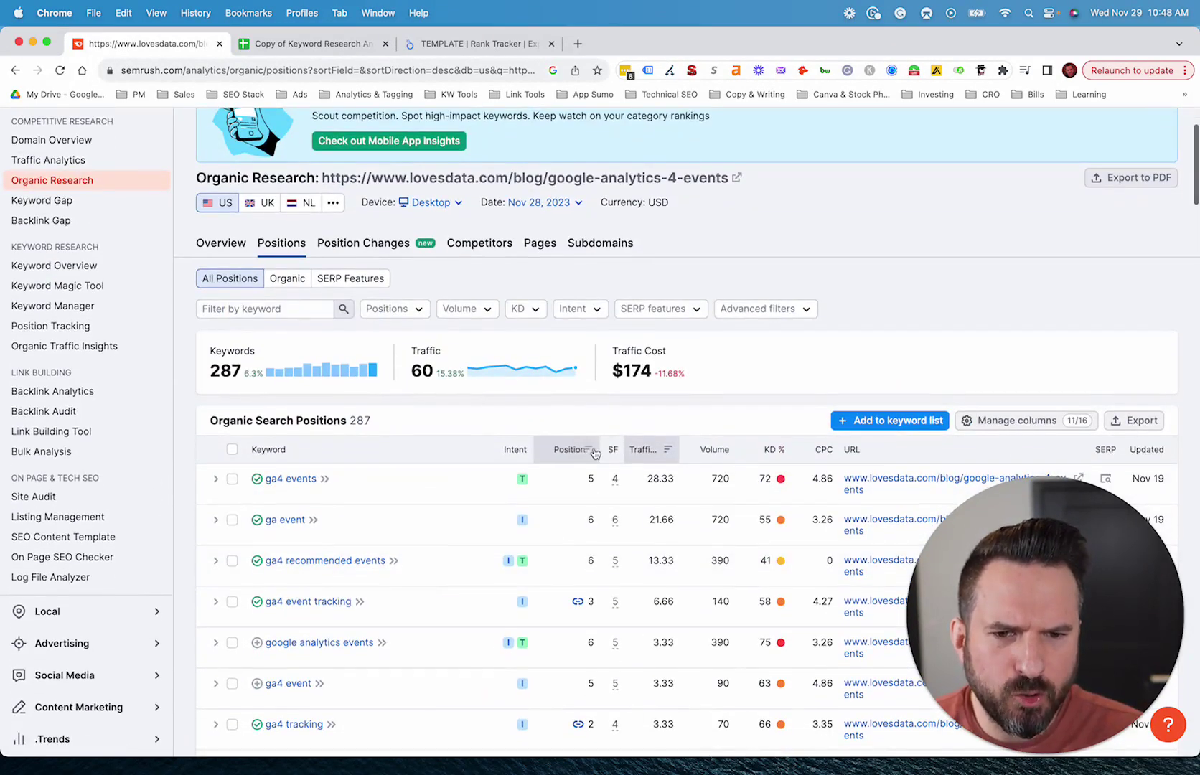
{"action": "scroll", "coordinate": [578, 473], "scroll_direction": "down", "scroll_amount": 2}
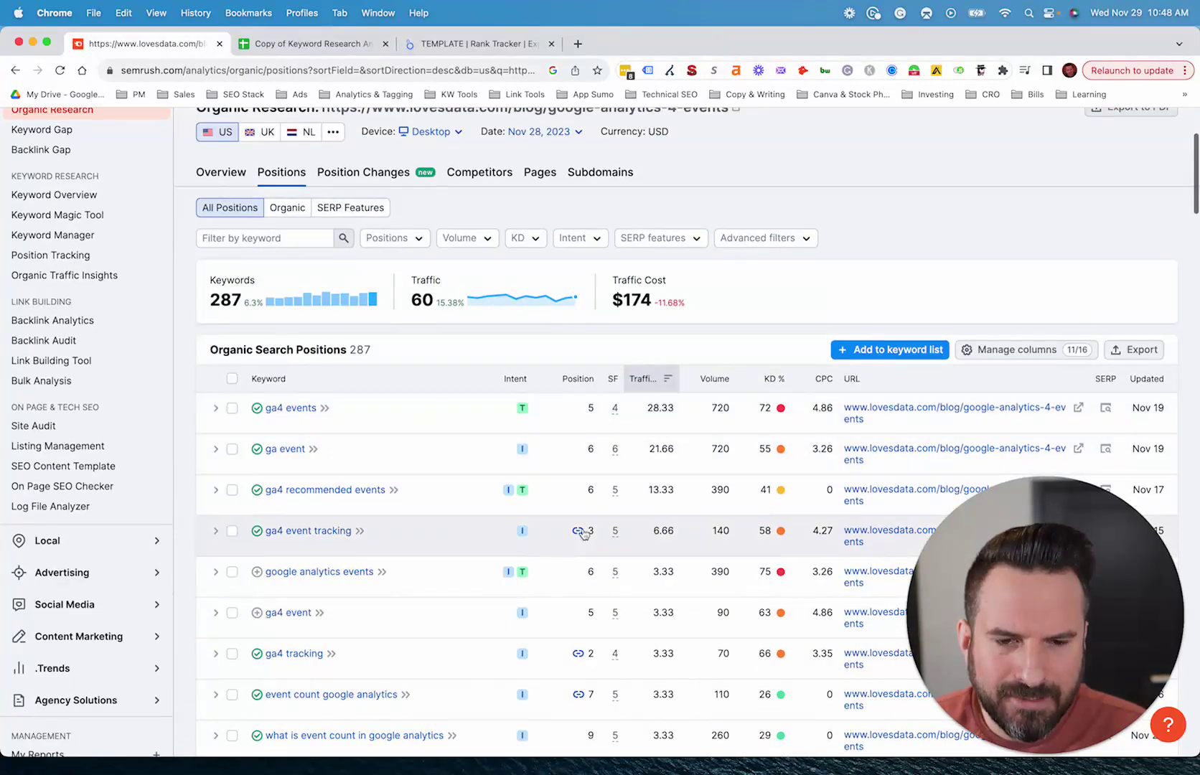
{"action": "scroll", "coordinate": [579, 552], "scroll_direction": "down", "scroll_amount": 6}
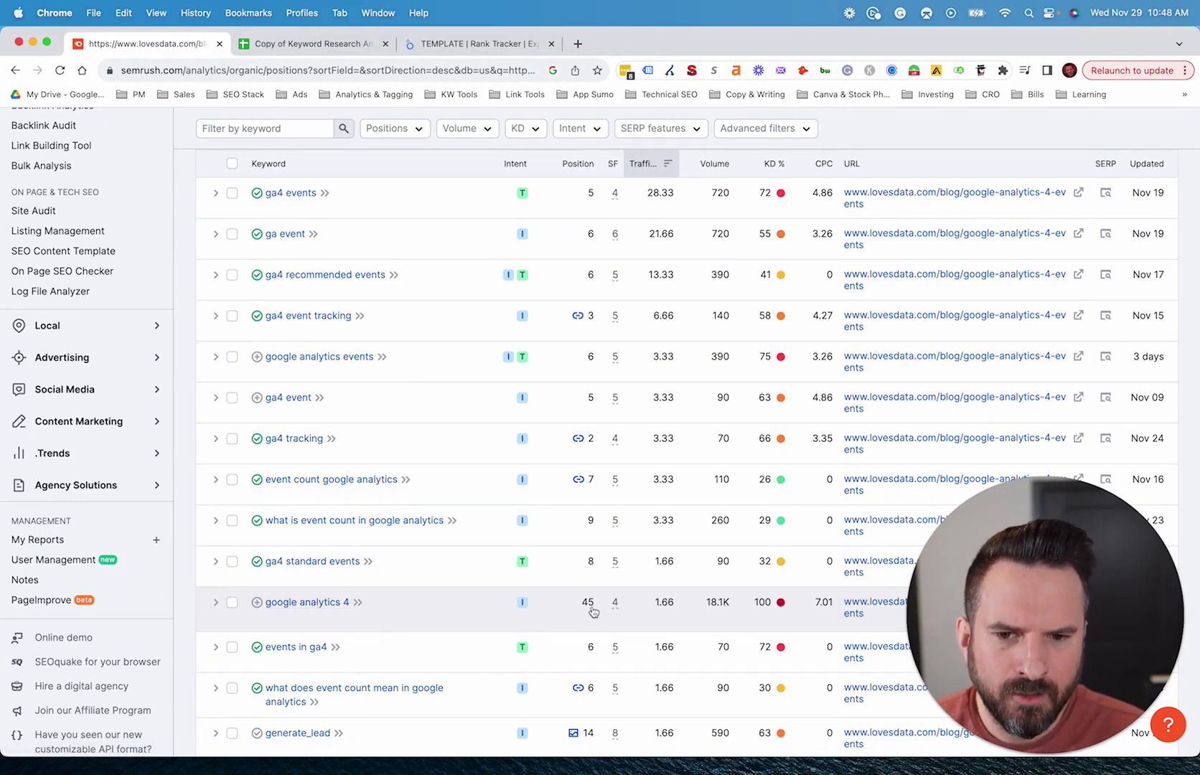
{"action": "scroll", "coordinate": [381, 588], "scroll_direction": "down", "scroll_amount": 5}
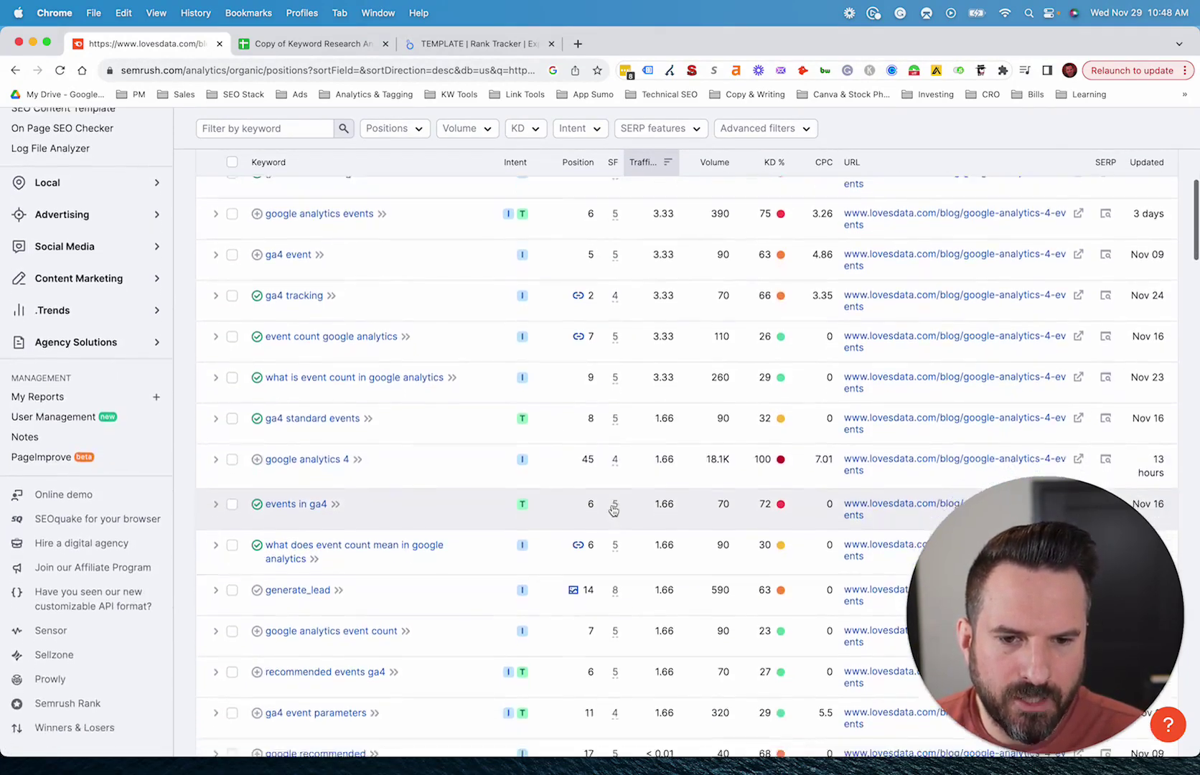
{"action": "scroll", "coordinate": [571, 556], "scroll_direction": "down", "scroll_amount": 3}
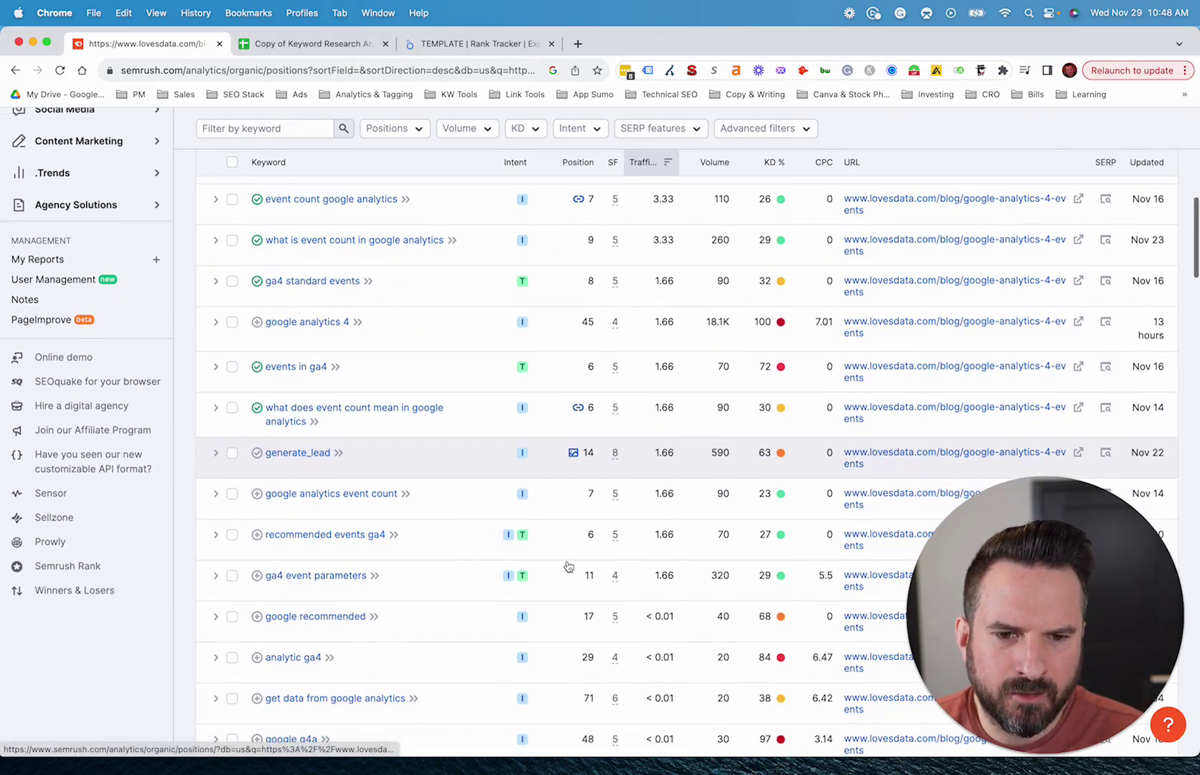
{"action": "scroll", "coordinate": [445, 595], "scroll_direction": "down", "scroll_amount": 2}
{"action": "scroll", "coordinate": [388, 561], "scroll_direction": "down", "scroll_amount": 1}
{"action": "scroll", "coordinate": [496, 629], "scroll_direction": "down", "scroll_amount": 3}
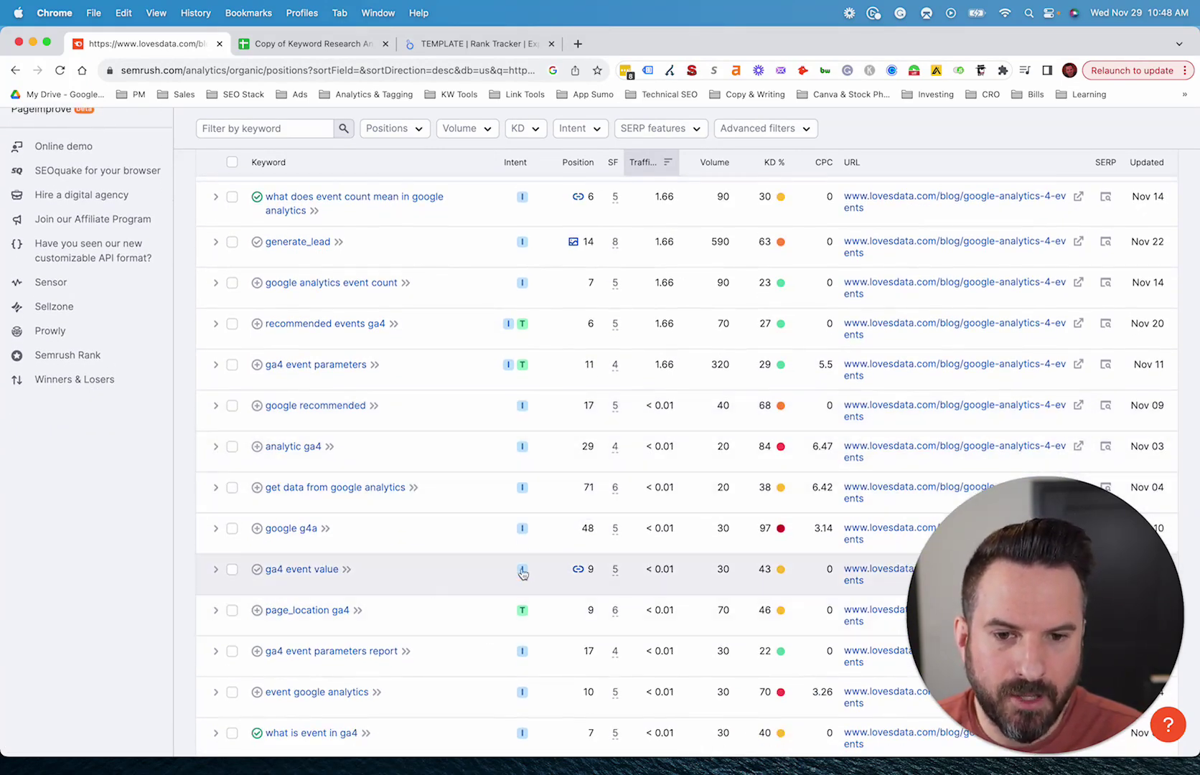
{"action": "scroll", "coordinate": [522, 570], "scroll_direction": "up", "scroll_amount": 15}
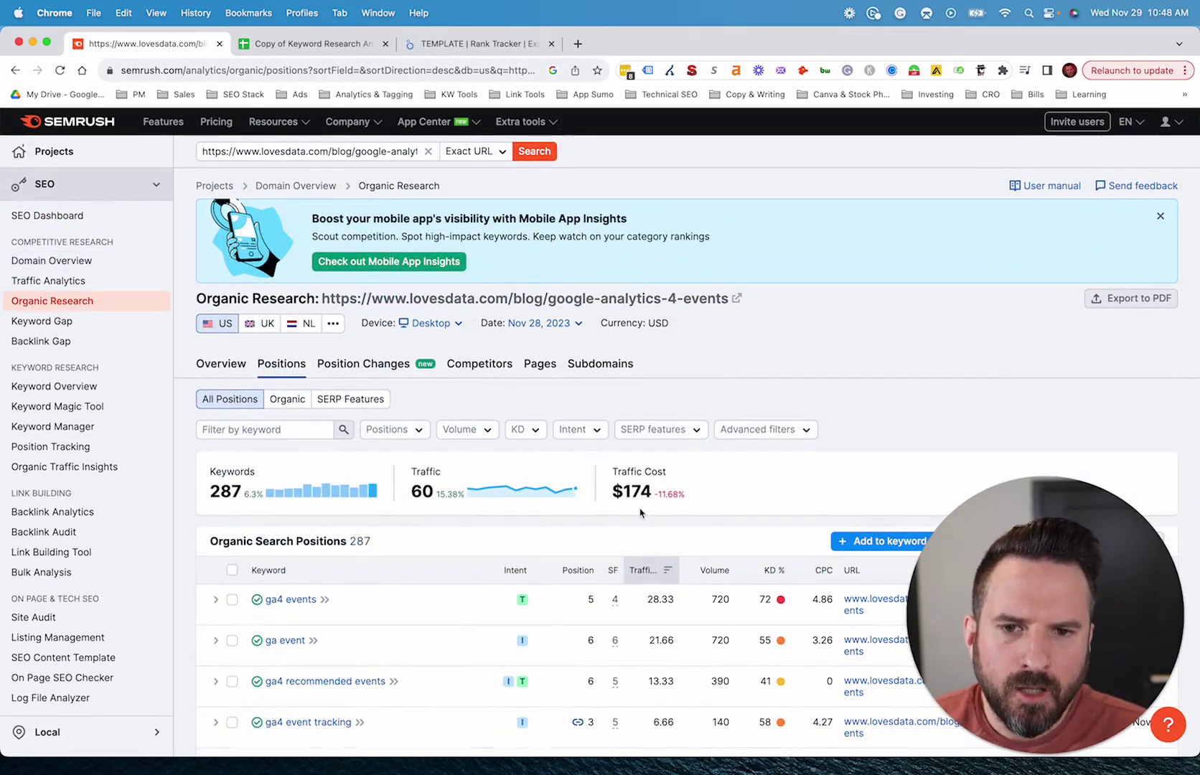
Open the most recent 'ga4' list in Keyword Manager, with 24 clusters from 431 keywords.
{"action": "left_click", "coordinate": [59, 430]}
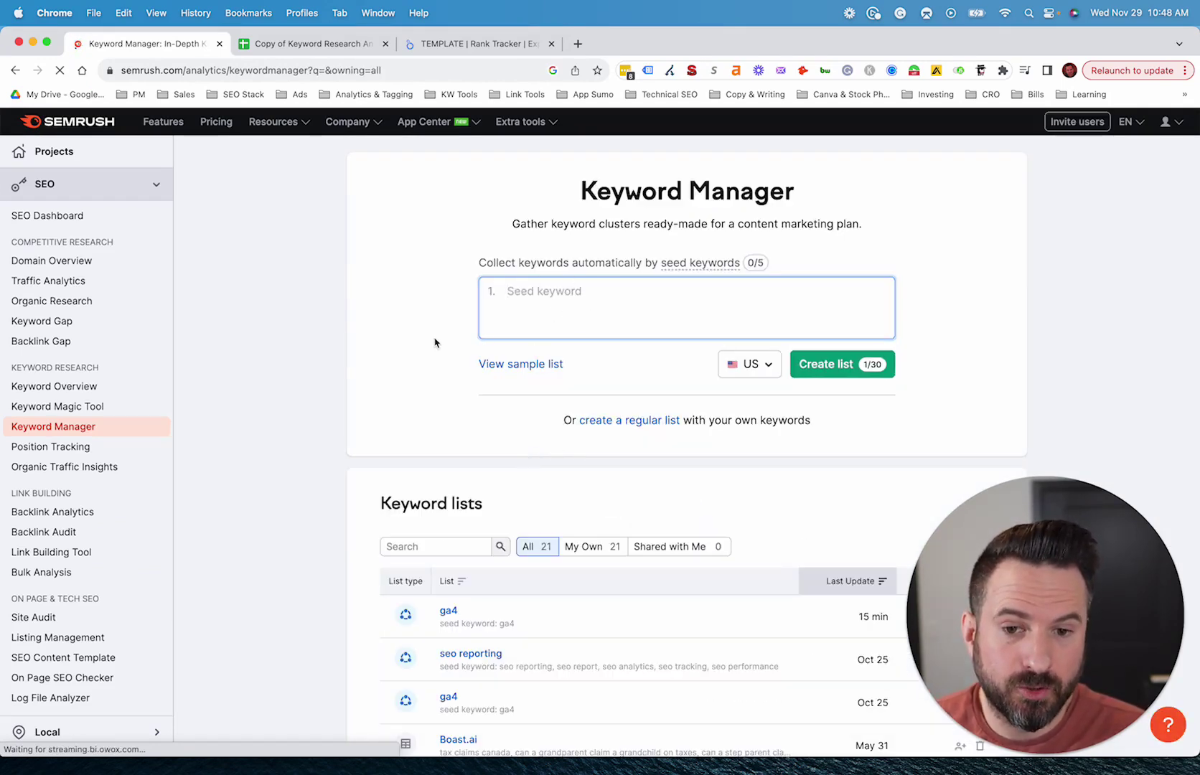
{"action": "scroll", "coordinate": [434, 342], "scroll_direction": "down", "scroll_amount": 3}
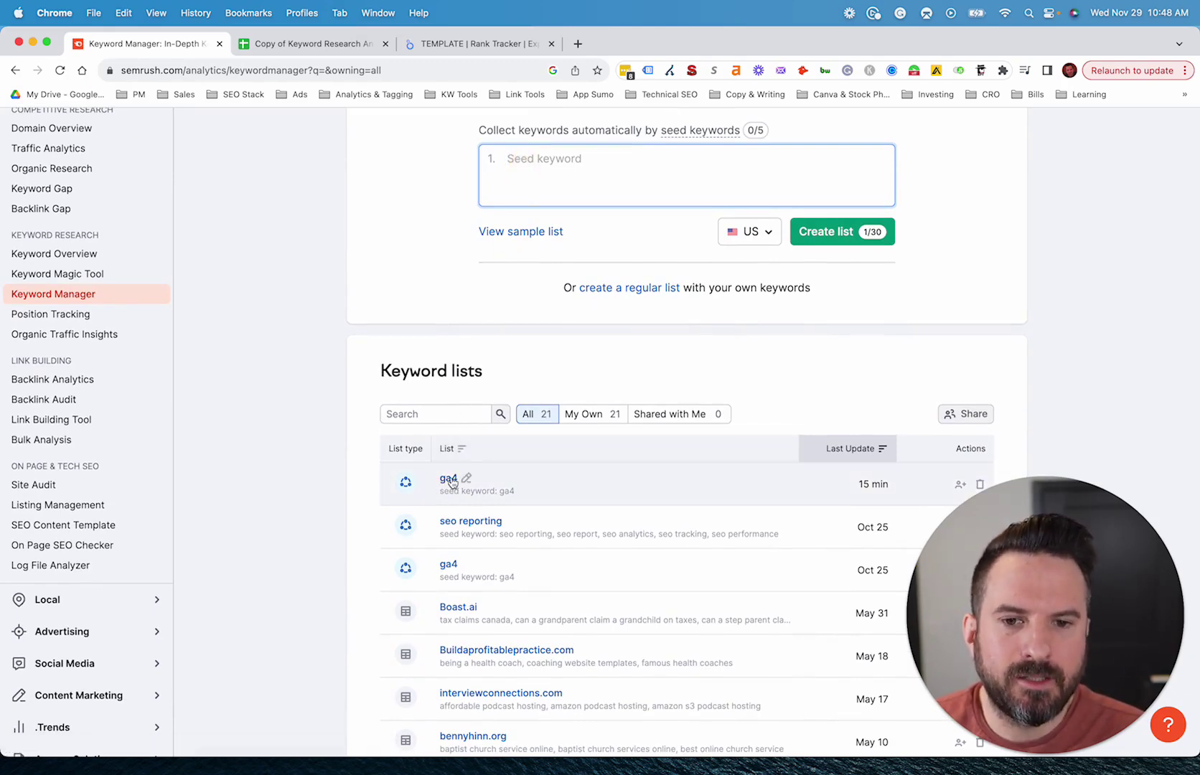
{"action": "left_click", "coordinate": [448, 478]}
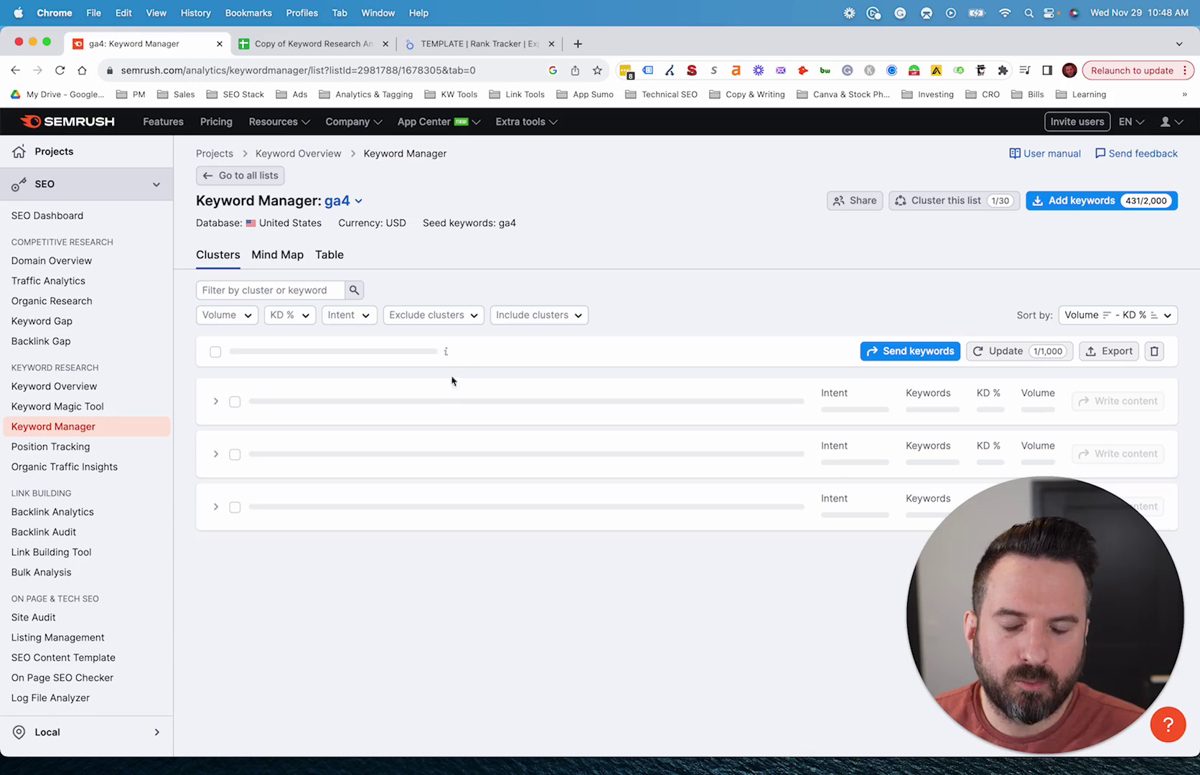
{"action": "scroll", "coordinate": [395, 569], "scroll_direction": "down", "scroll_amount": 2}
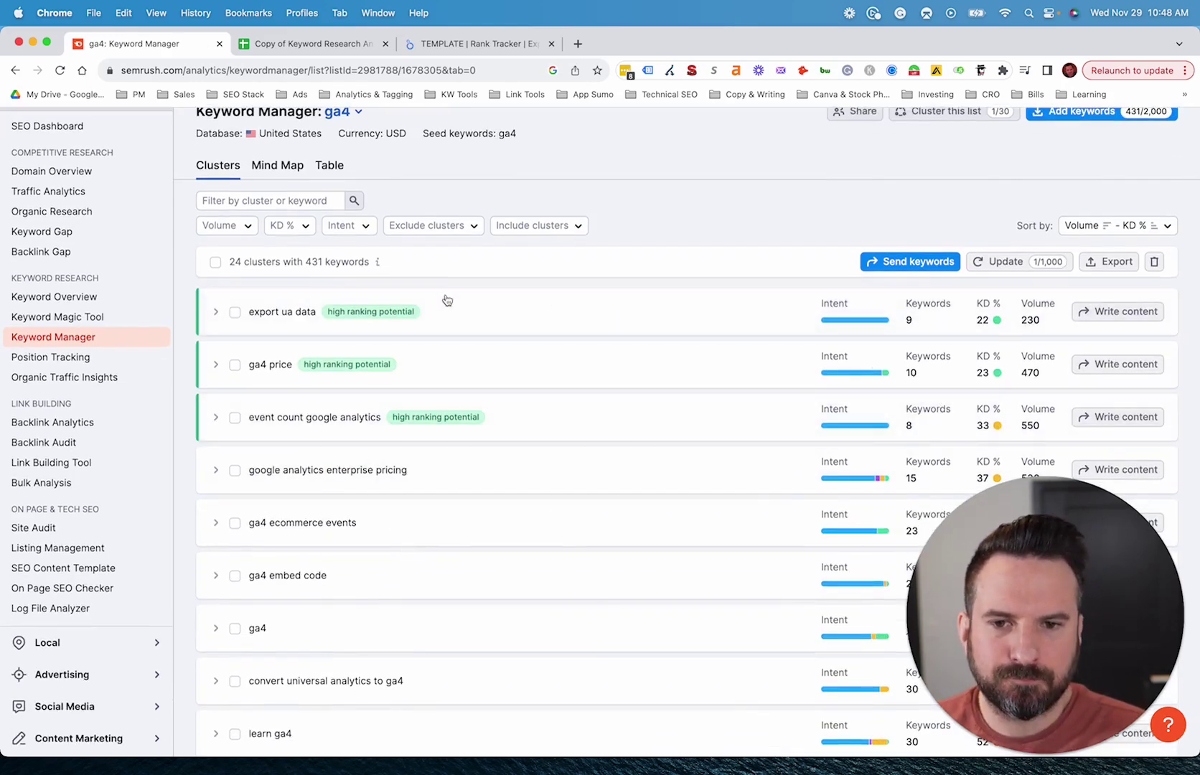
{"action": "left_click", "coordinate": [216, 366]}
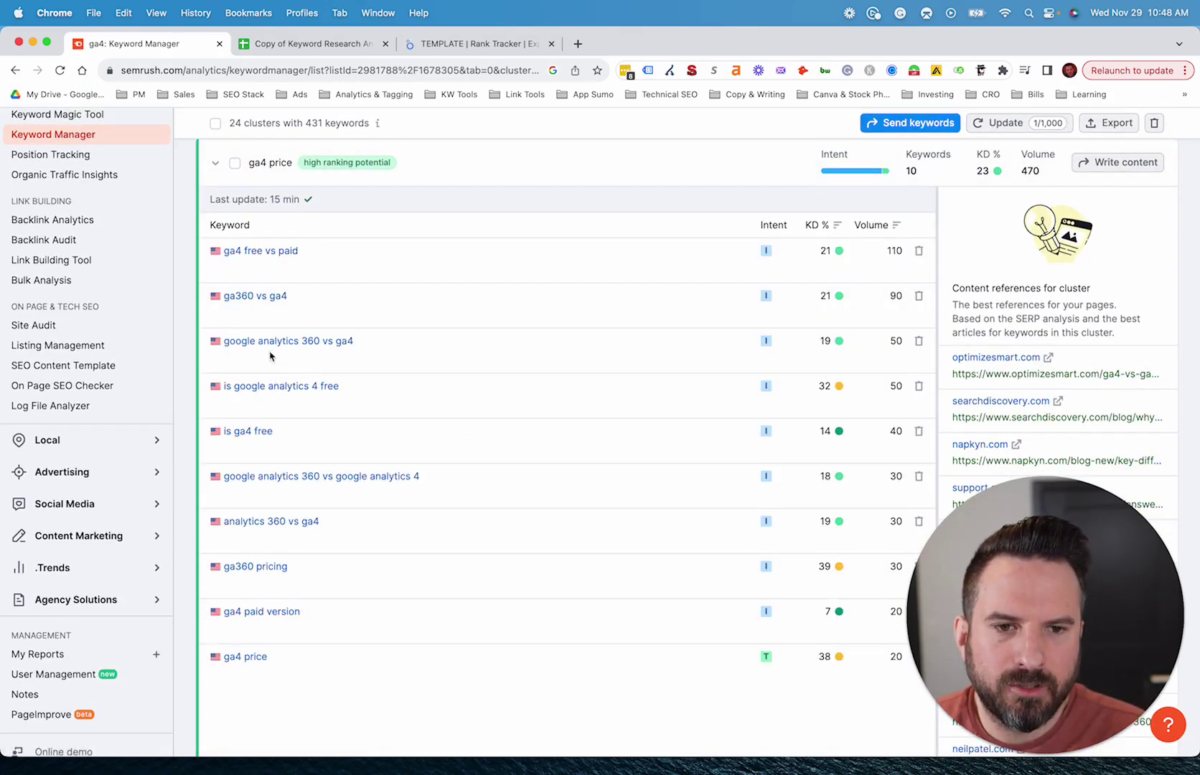
{"action": "scroll", "coordinate": [707, 489], "scroll_direction": "up", "scroll_amount": 3}
{"action": "left_click", "coordinate": [215, 260]}
{"action": "scroll", "coordinate": [925, 255], "scroll_direction": "up", "scroll_amount": 2}
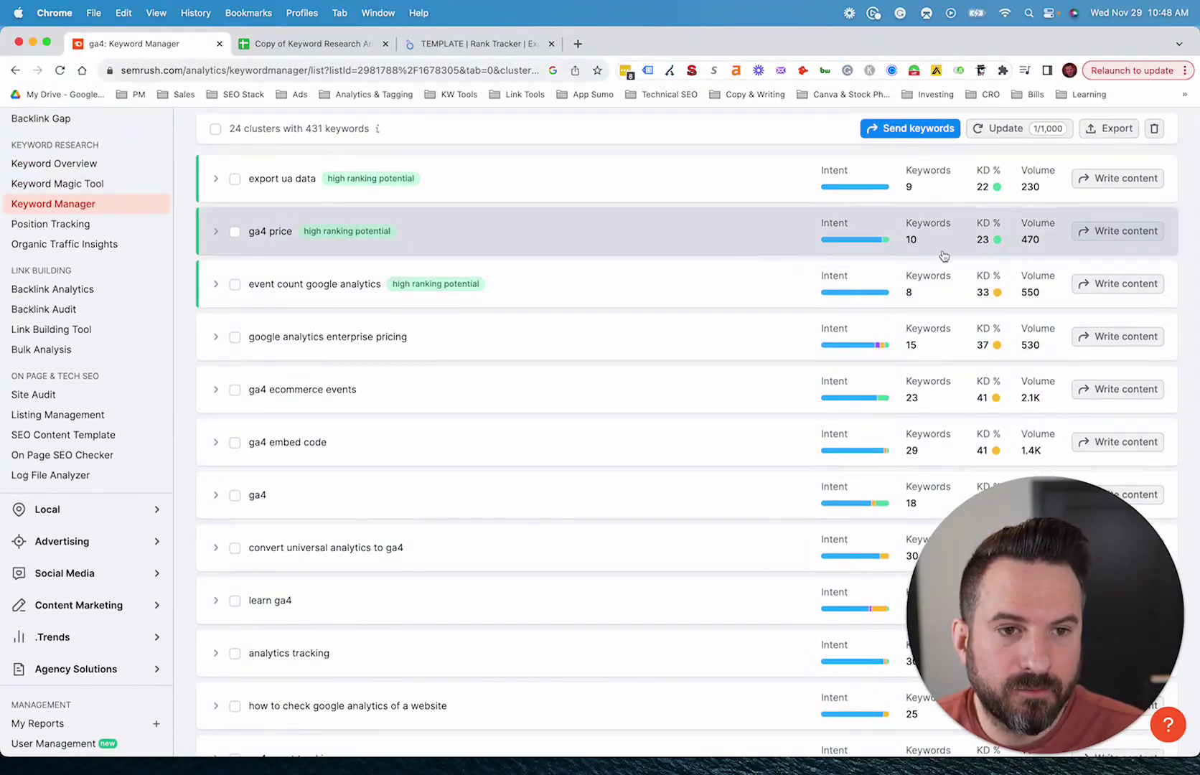
{"action": "scroll", "coordinate": [924, 330], "scroll_direction": "up", "scroll_amount": 3}
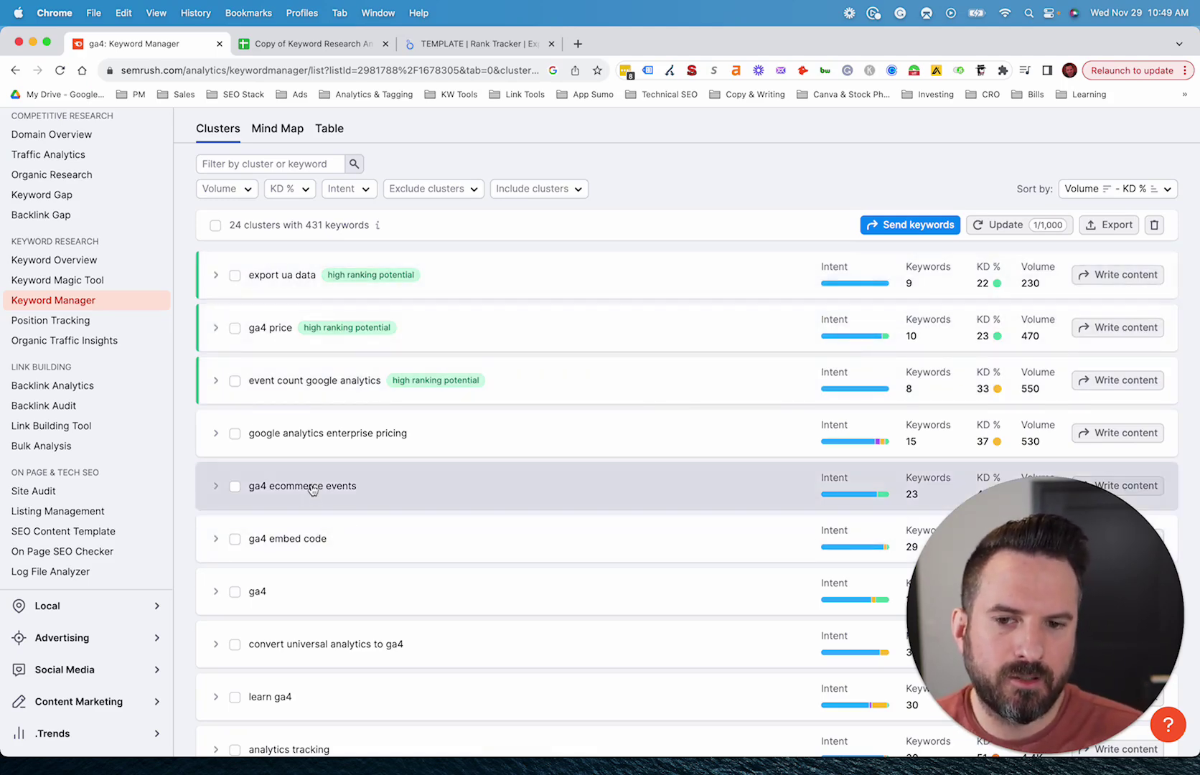
{"action": "scroll", "coordinate": [420, 643], "scroll_direction": "down", "scroll_amount": 5}
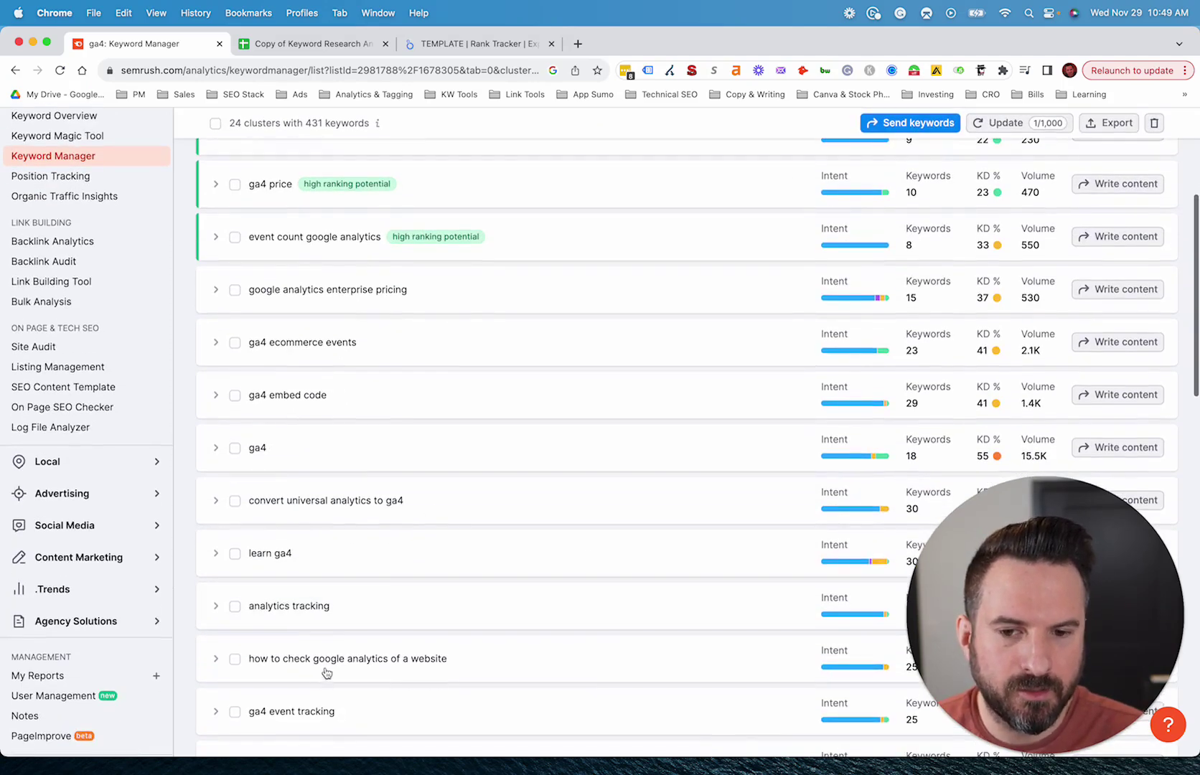
{"action": "scroll", "coordinate": [702, 646], "scroll_direction": "up", "scroll_amount": 4}
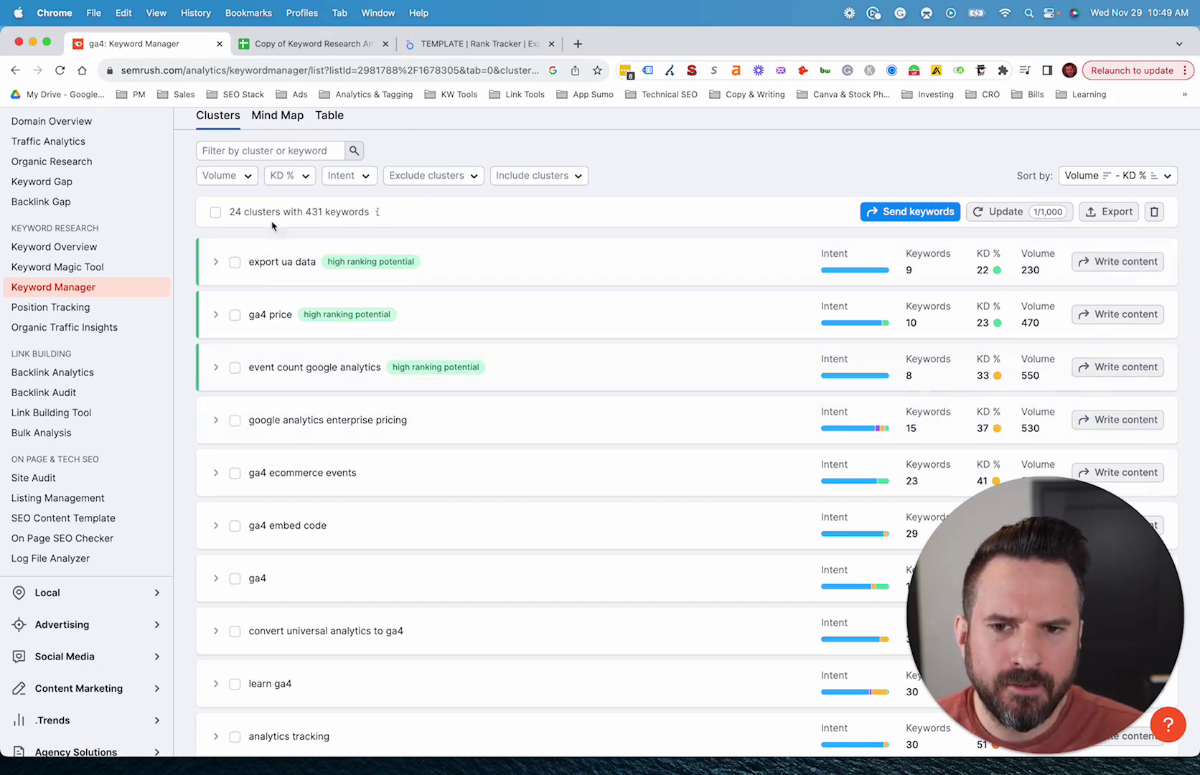
{"action": "scroll", "coordinate": [315, 347], "scroll_direction": "up", "scroll_amount": 3}
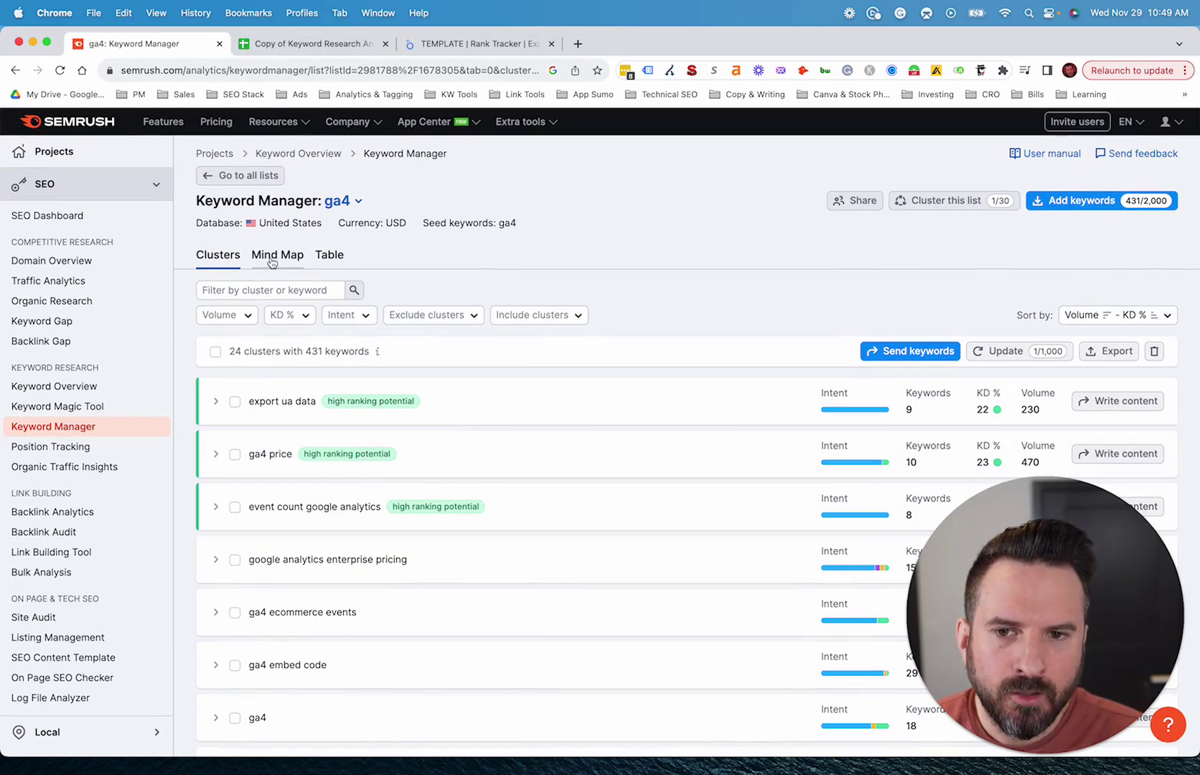
Switch the ga4 list to the Mind Map view and browse its clusters.
{"action": "left_click", "coordinate": [272, 263]}
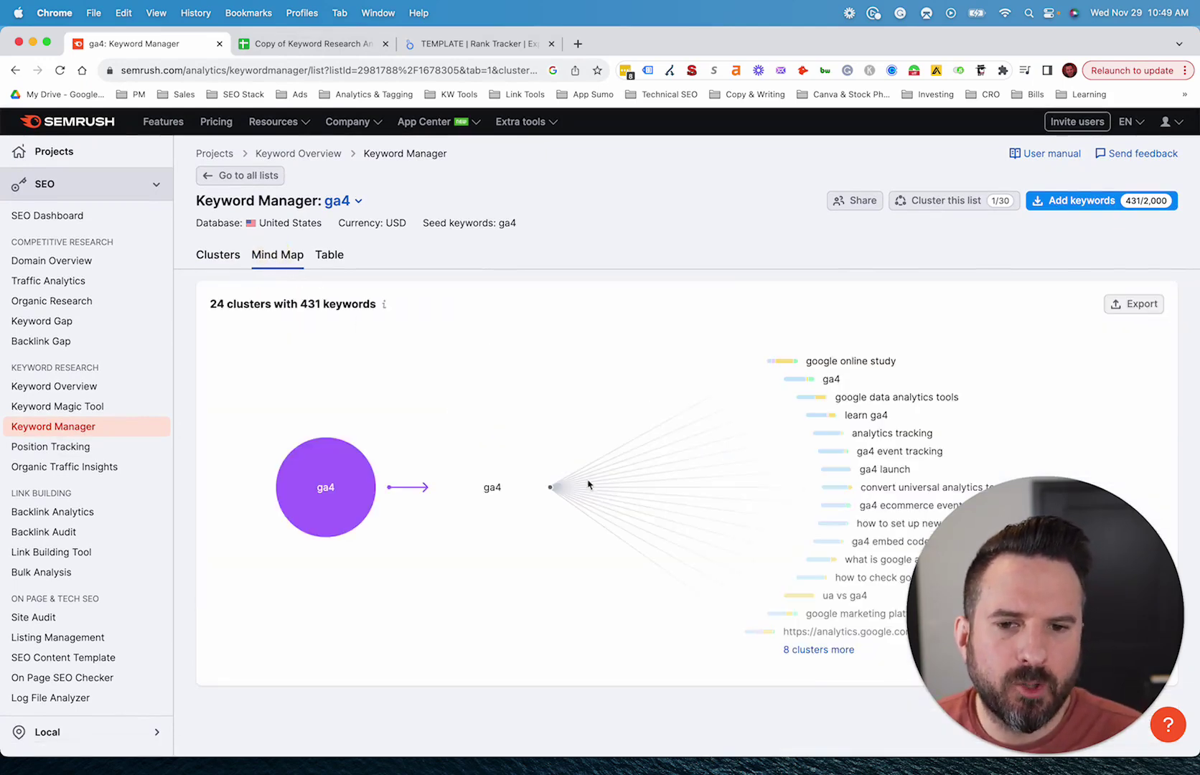
{"action": "scroll", "coordinate": [577, 483], "scroll_direction": "down", "scroll_amount": 2}
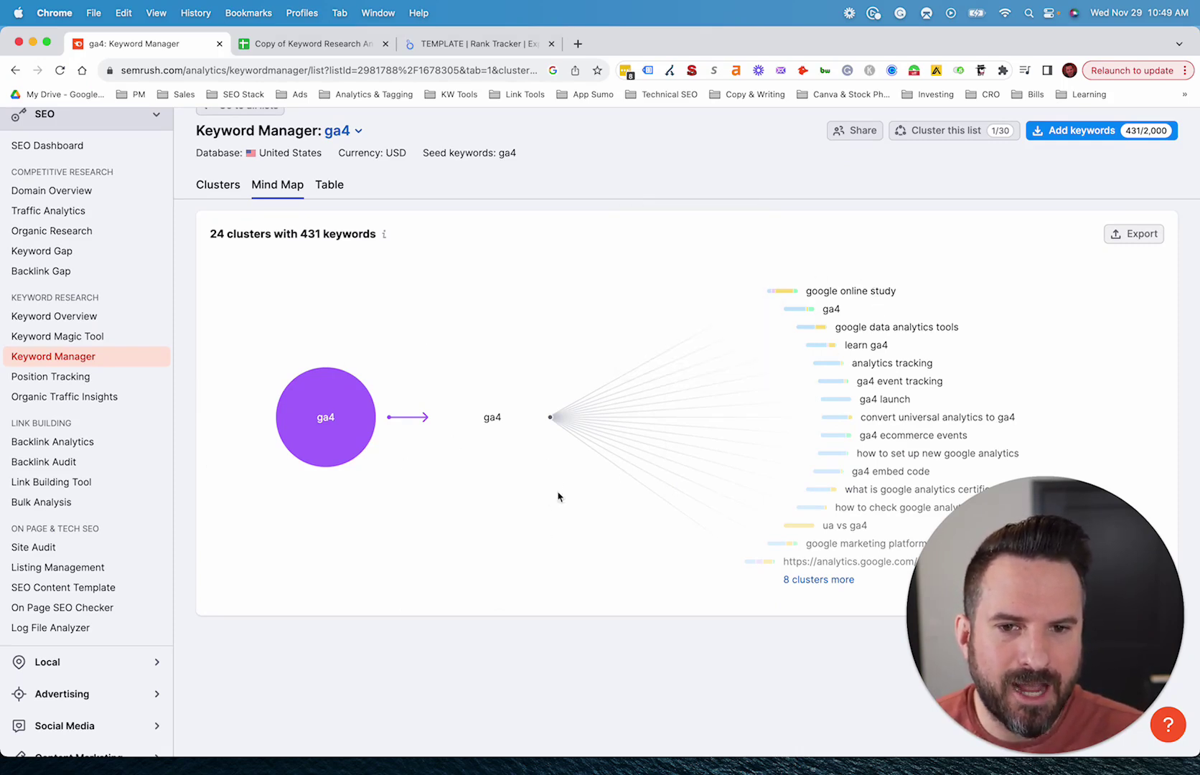
{"action": "scroll", "coordinate": [614, 475], "scroll_direction": "down", "scroll_amount": 1}
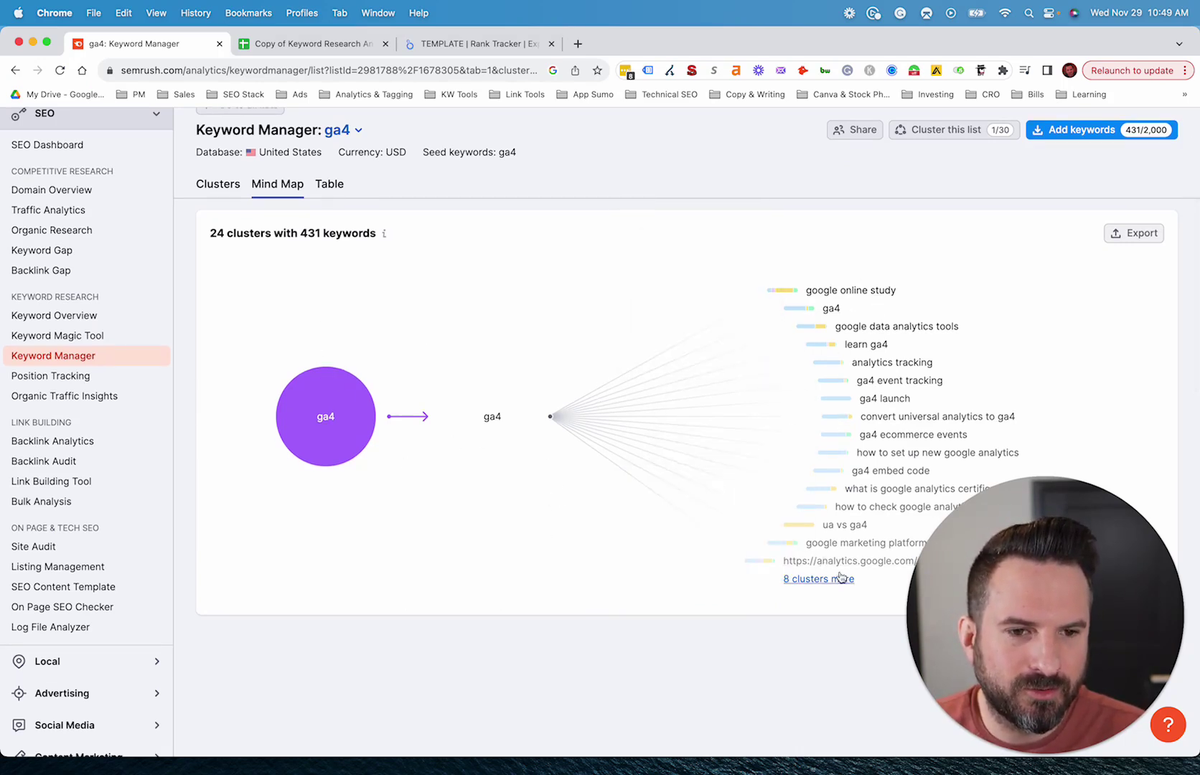
{"action": "scroll", "coordinate": [402, 581], "scroll_direction": "up", "scroll_amount": 1}
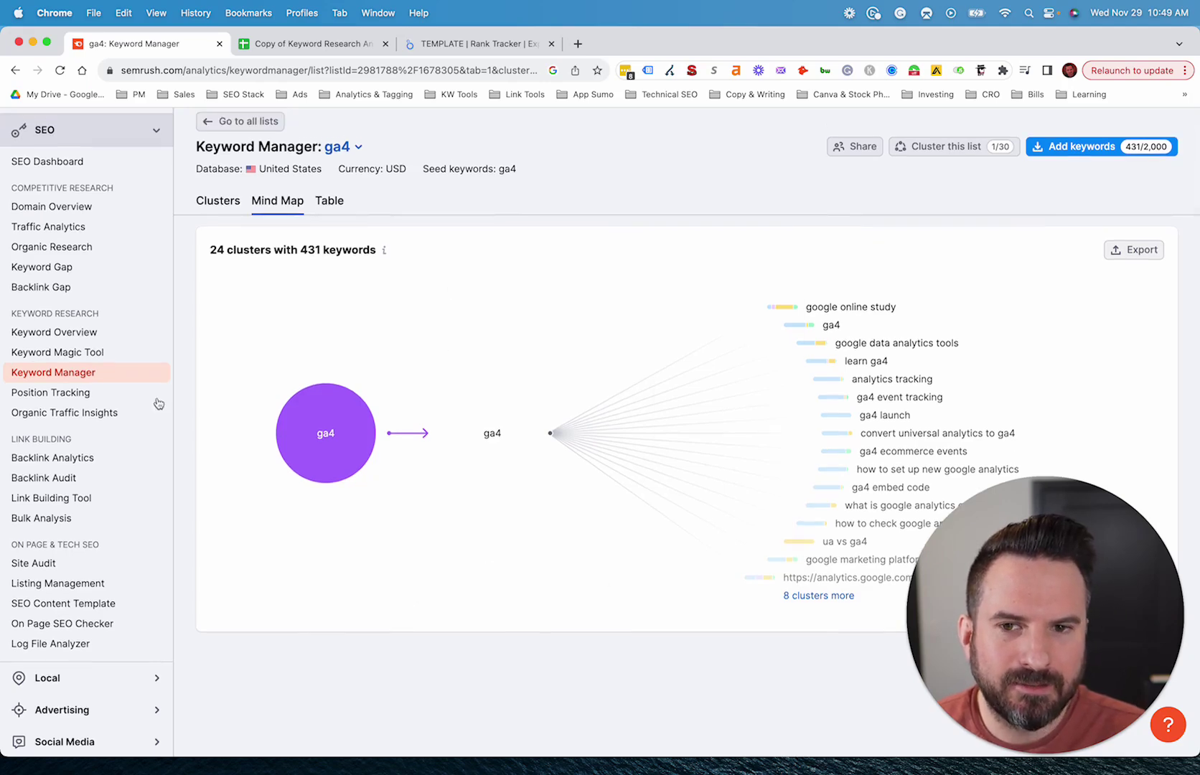
Return to the Clusters view and review each cluster's intent breakdown, keyword count, KD and volume.
{"action": "left_click", "coordinate": [216, 202]}
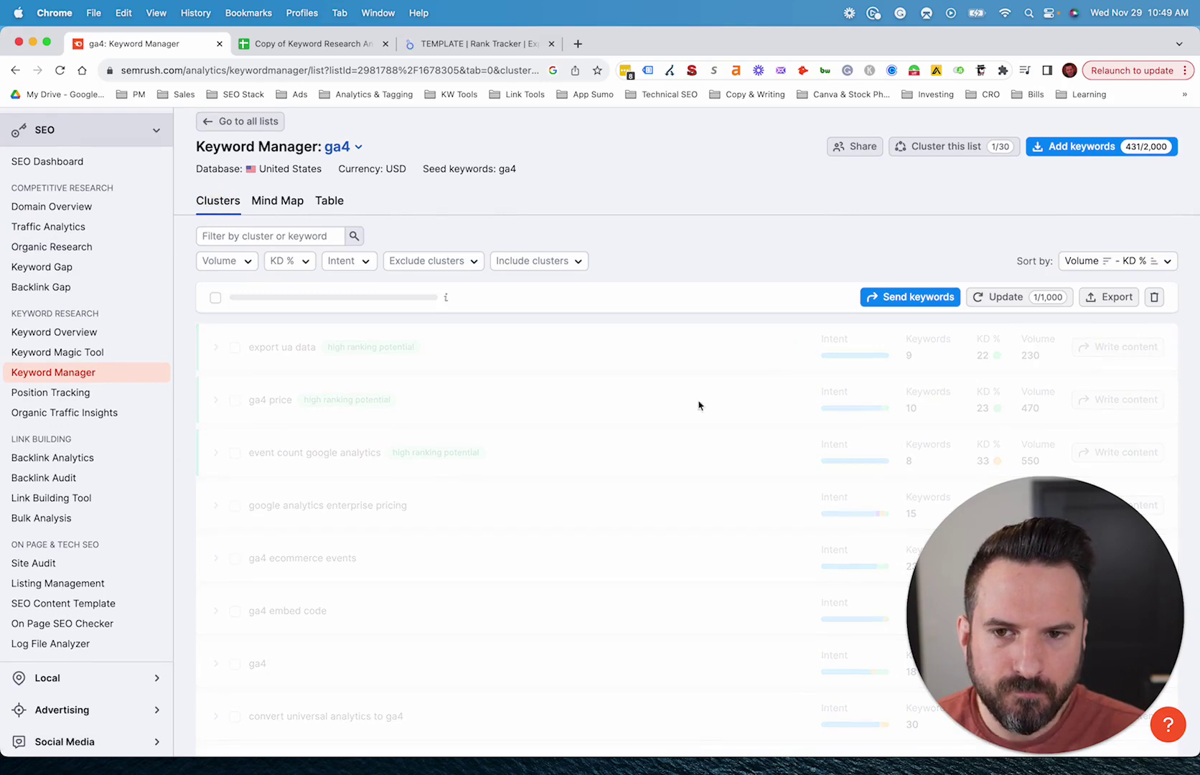
{"action": "scroll", "coordinate": [599, 408], "scroll_direction": "down", "scroll_amount": 2}
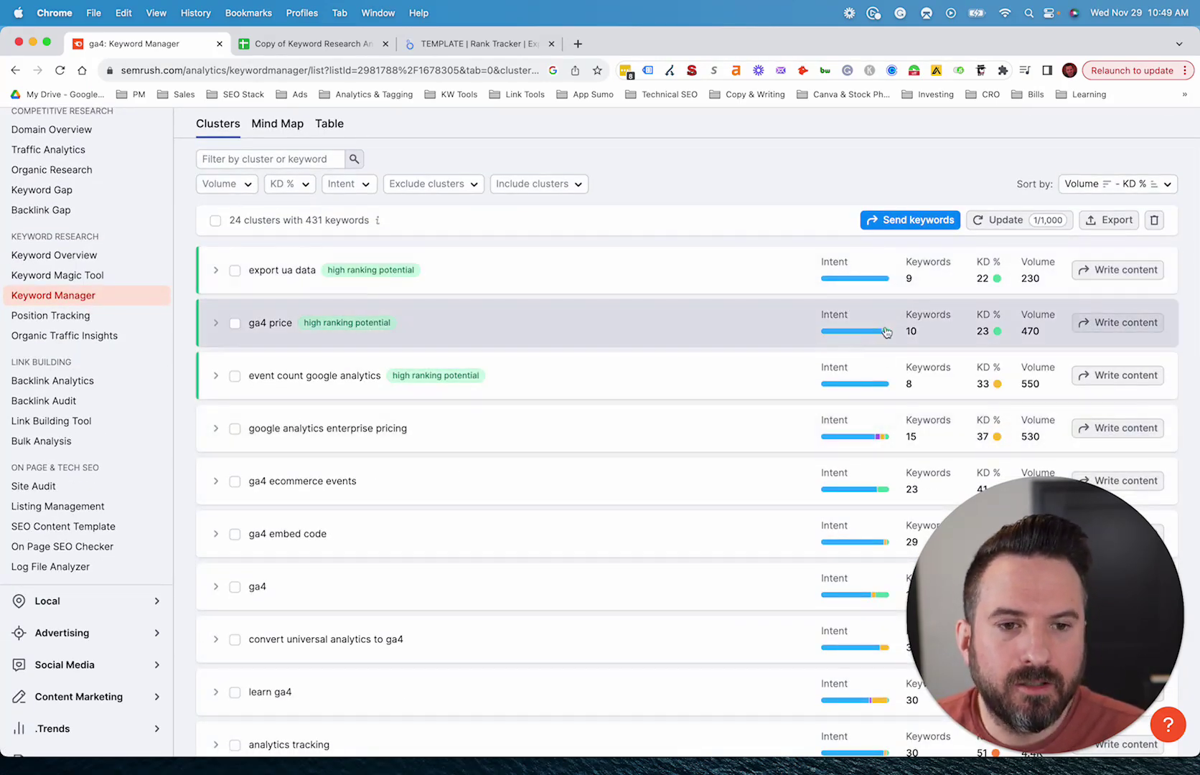
{"action": "mouse_move", "coordinate": [879, 336]}
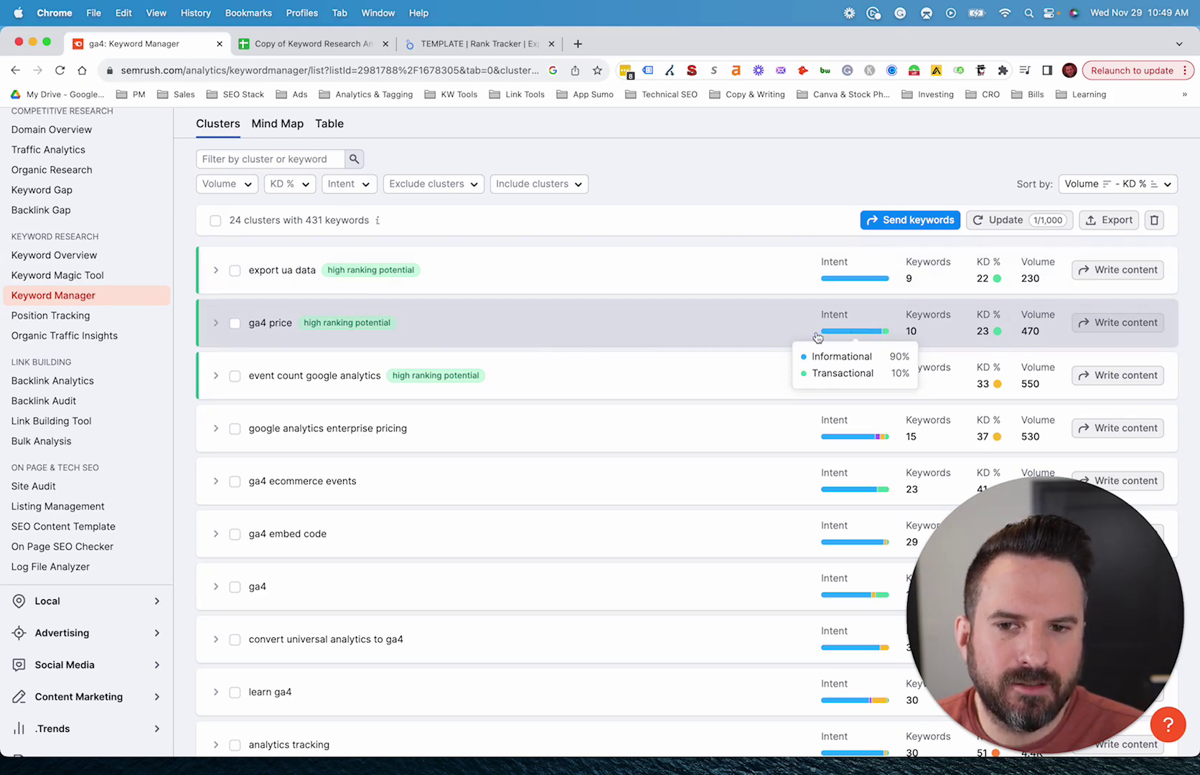
{"action": "mouse_move", "coordinate": [882, 440]}
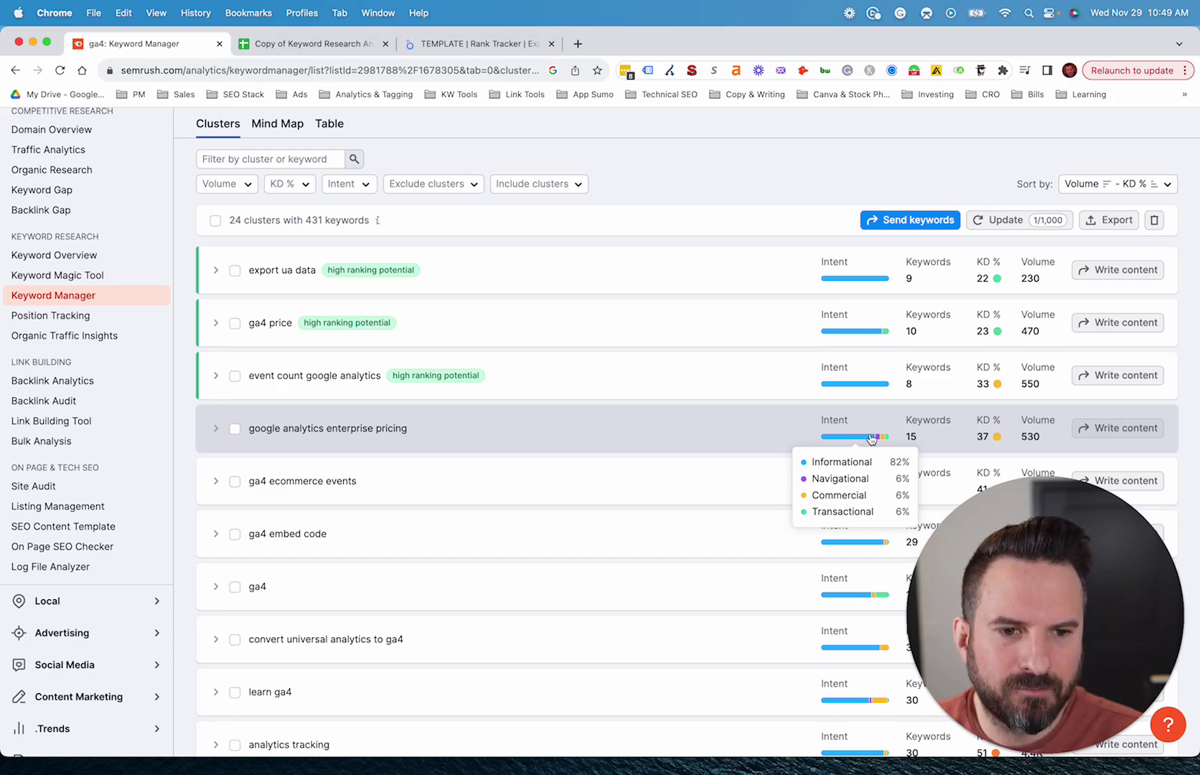
{"action": "scroll", "coordinate": [870, 439], "scroll_direction": "down", "scroll_amount": 5}
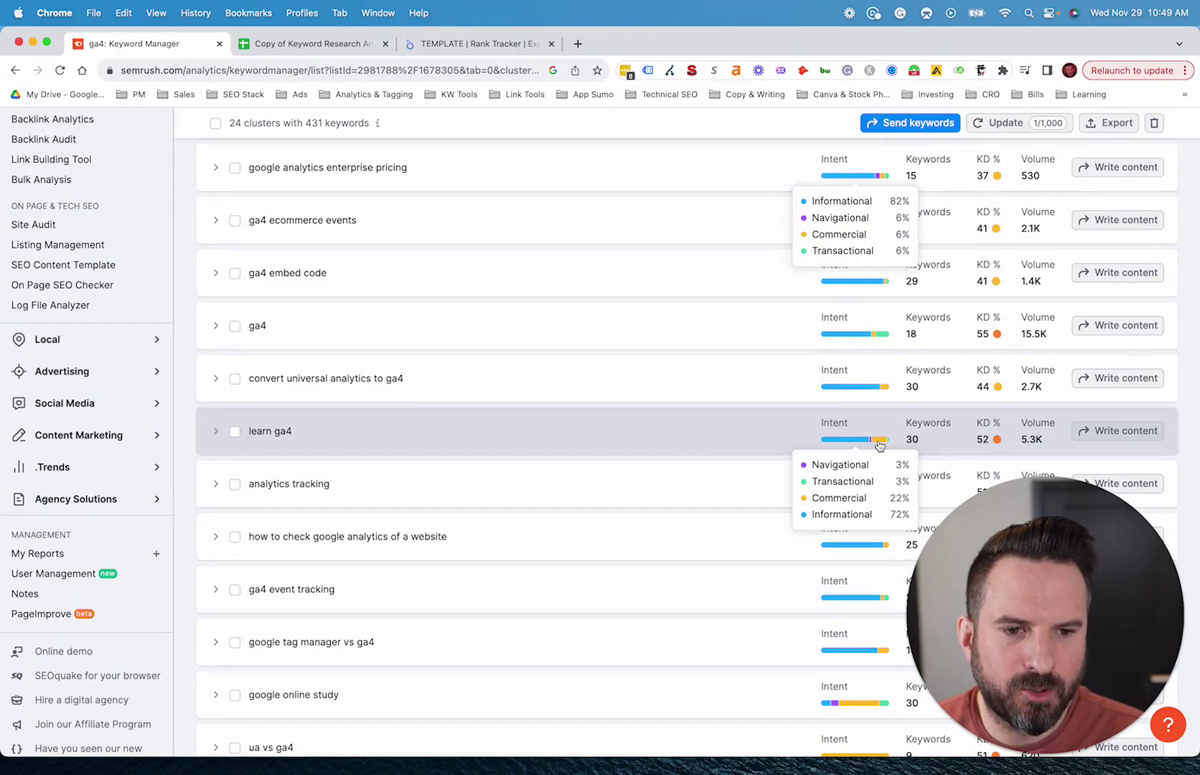
{"action": "scroll", "coordinate": [740, 448], "scroll_direction": "down", "scroll_amount": 3}
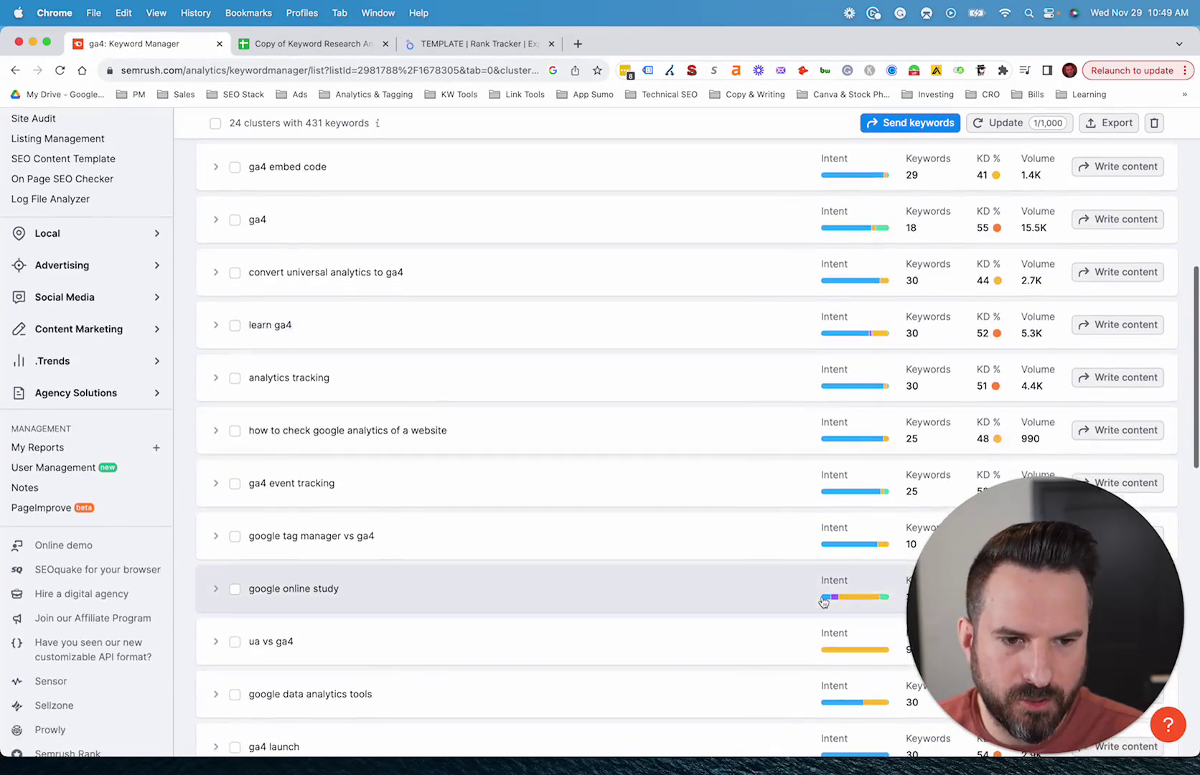
{"action": "scroll", "coordinate": [854, 603], "scroll_direction": "down", "scroll_amount": 3}
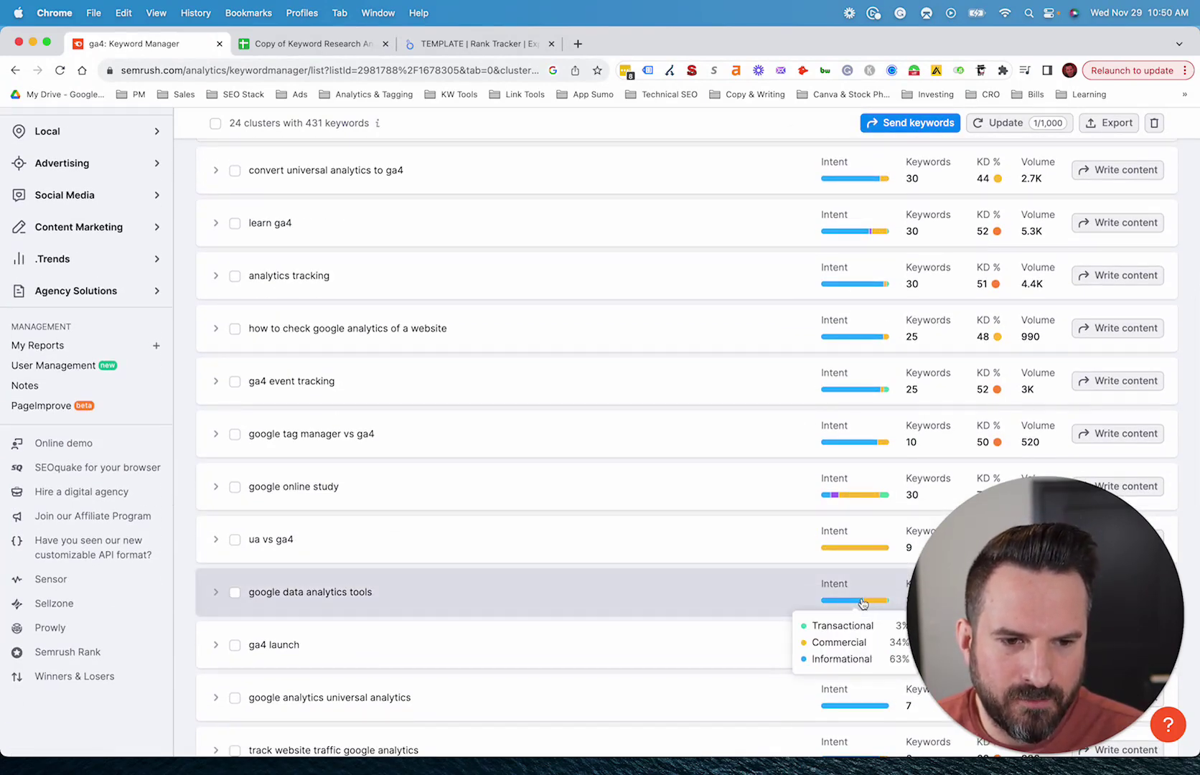
{"action": "scroll", "coordinate": [589, 484], "scroll_direction": "down", "scroll_amount": 7}
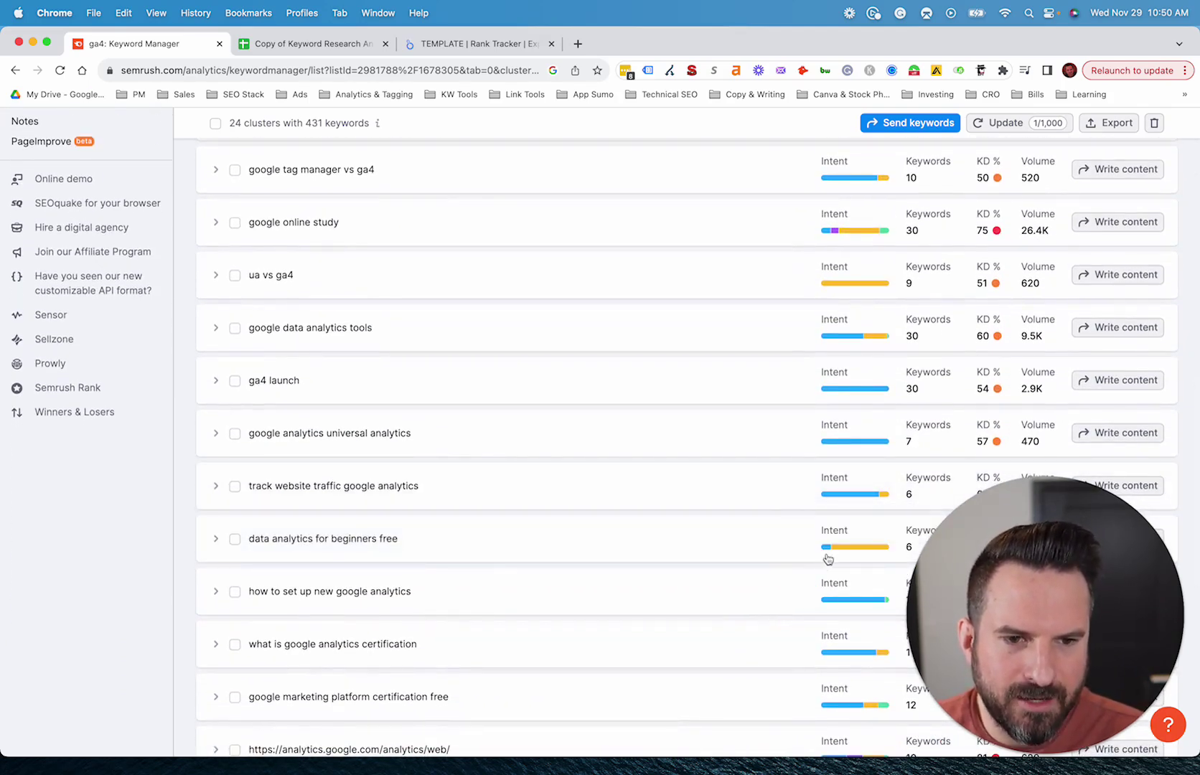
{"action": "mouse_move", "coordinate": [843, 549]}
{"action": "scroll", "coordinate": [557, 337], "scroll_direction": "up", "scroll_amount": 10}
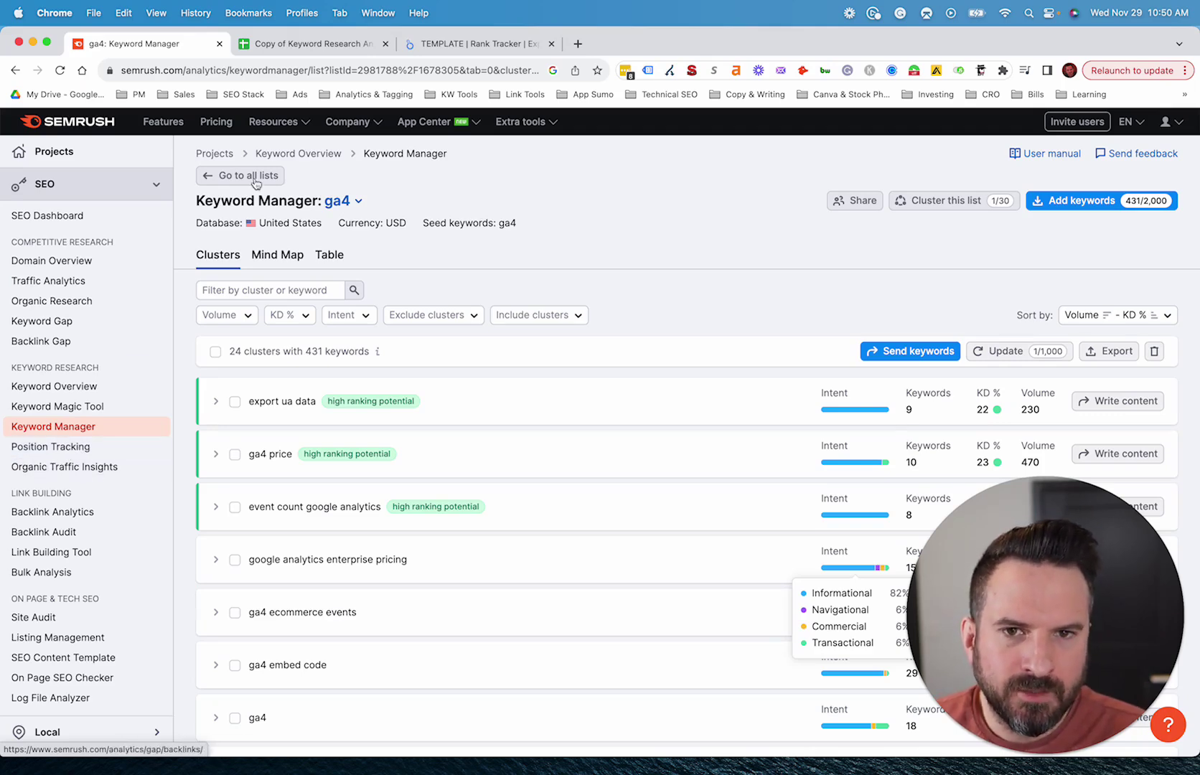
Switch to the Looker Studio Rank Tracker report and review its Keywords Overview page.
{"action": "left_click", "coordinate": [486, 45]}
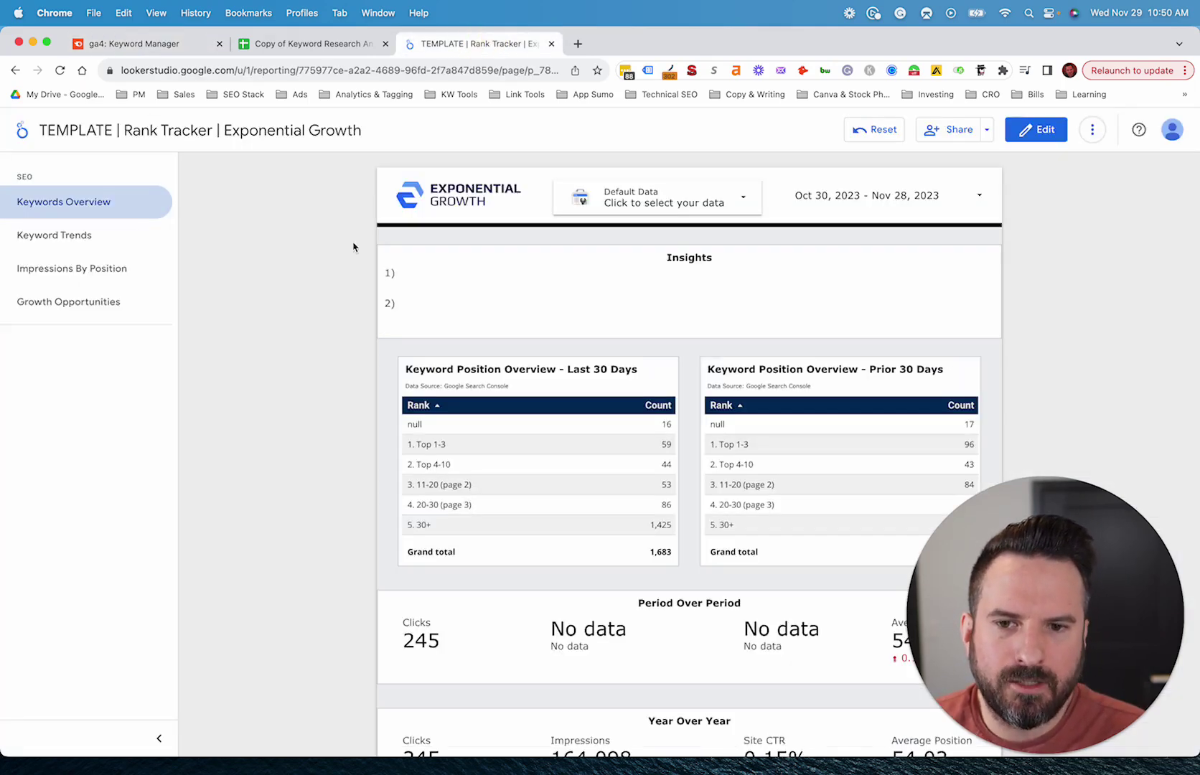
{"action": "scroll", "coordinate": [750, 442], "scroll_direction": "down", "scroll_amount": 3}
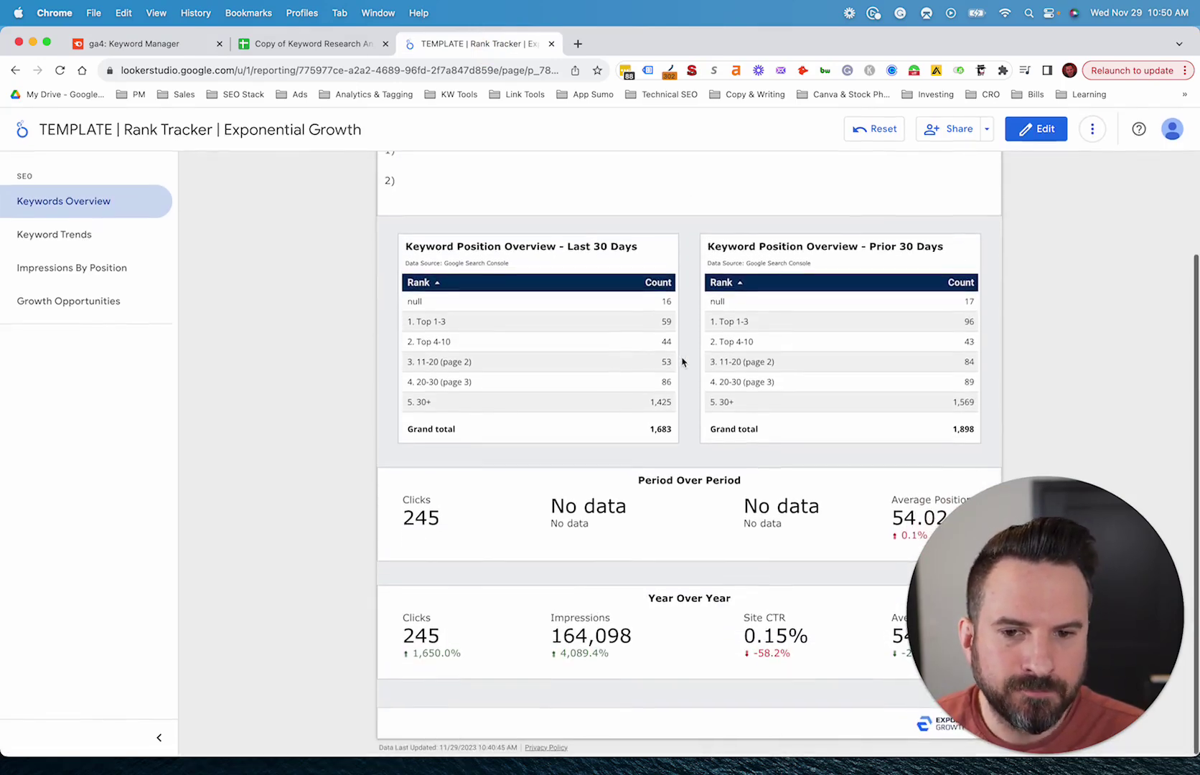
{"action": "scroll", "coordinate": [677, 394], "scroll_direction": "up", "scroll_amount": 3}
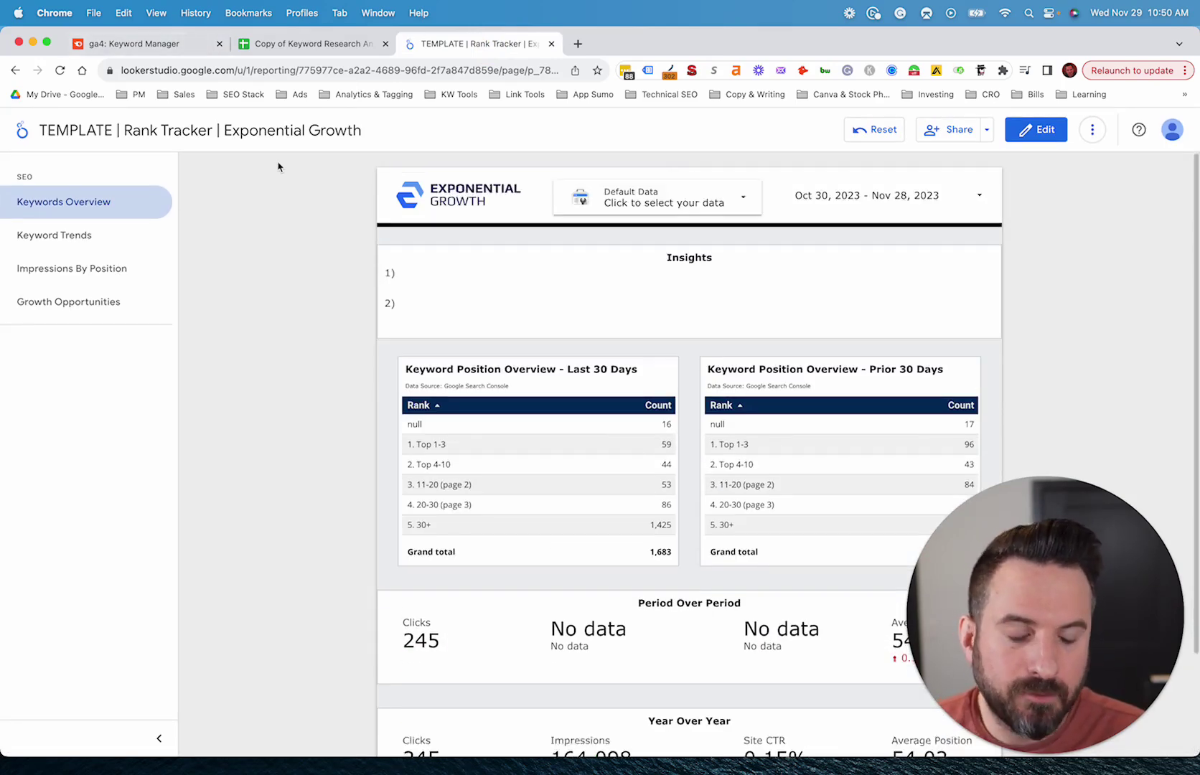
{"action": "scroll", "coordinate": [344, 301], "scroll_direction": "down", "scroll_amount": 3}
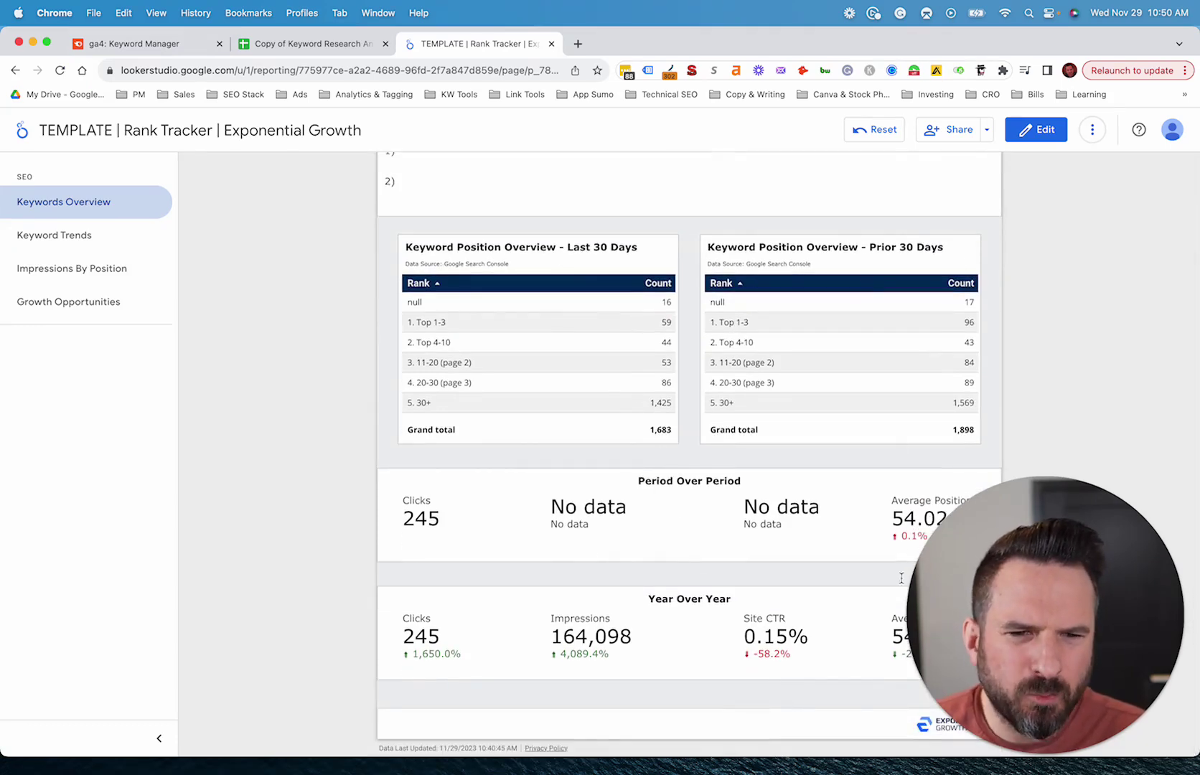
{"action": "scroll", "coordinate": [746, 455], "scroll_direction": "up", "scroll_amount": 3}
{"action": "scroll", "coordinate": [685, 490], "scroll_direction": "down", "scroll_amount": 1}
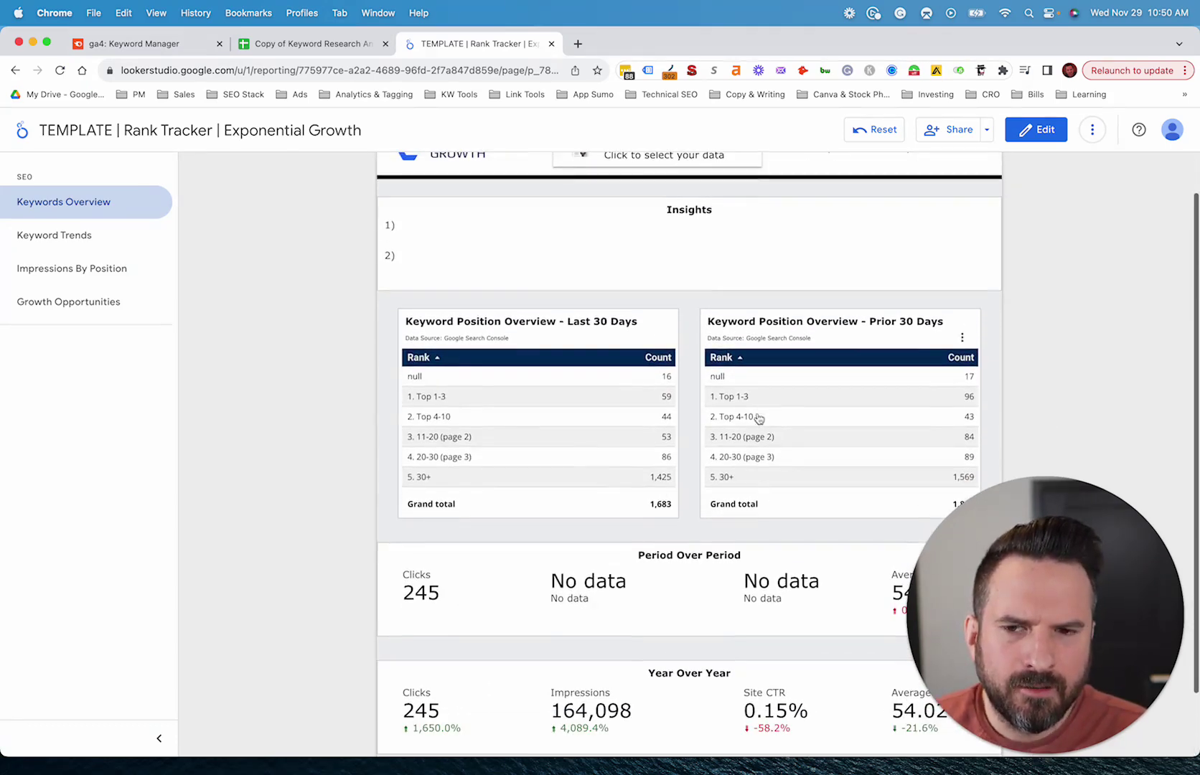
{"action": "scroll", "coordinate": [718, 445], "scroll_direction": "up", "scroll_amount": 1}
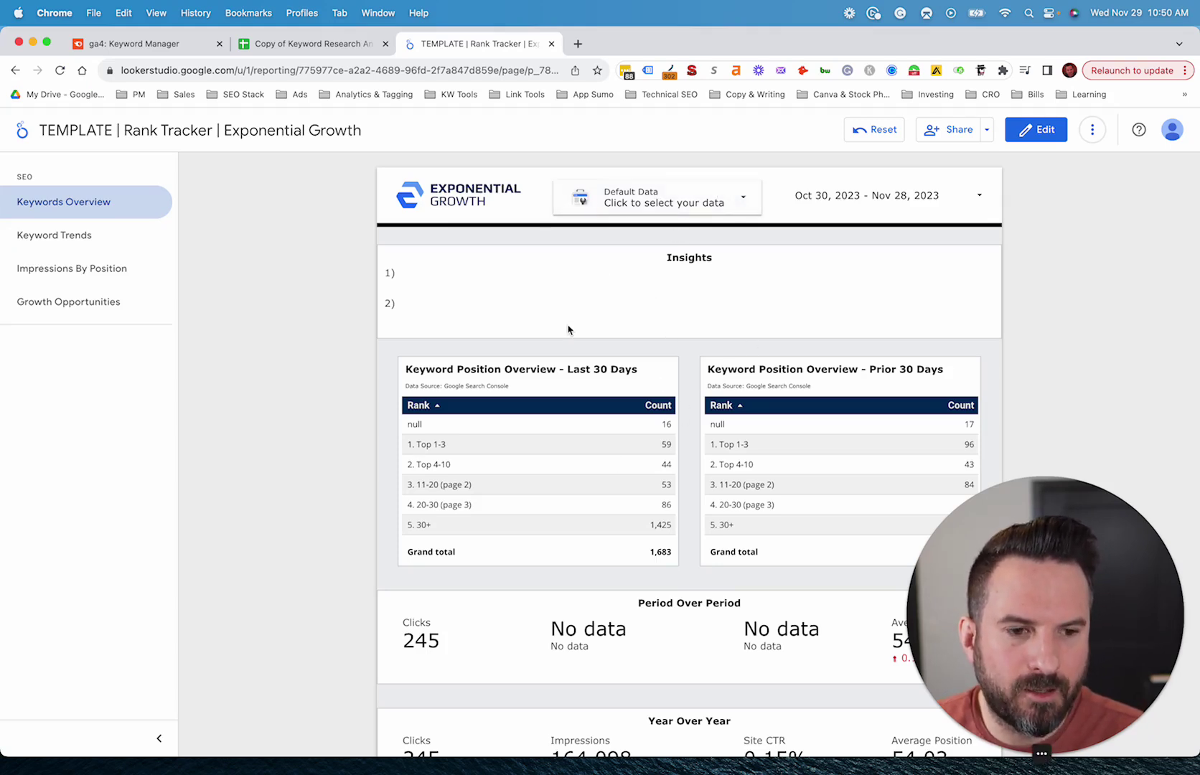
Open the Keyword Trends page of the Looker Studio report and scroll through it.
{"action": "left_click", "coordinate": [78, 236]}
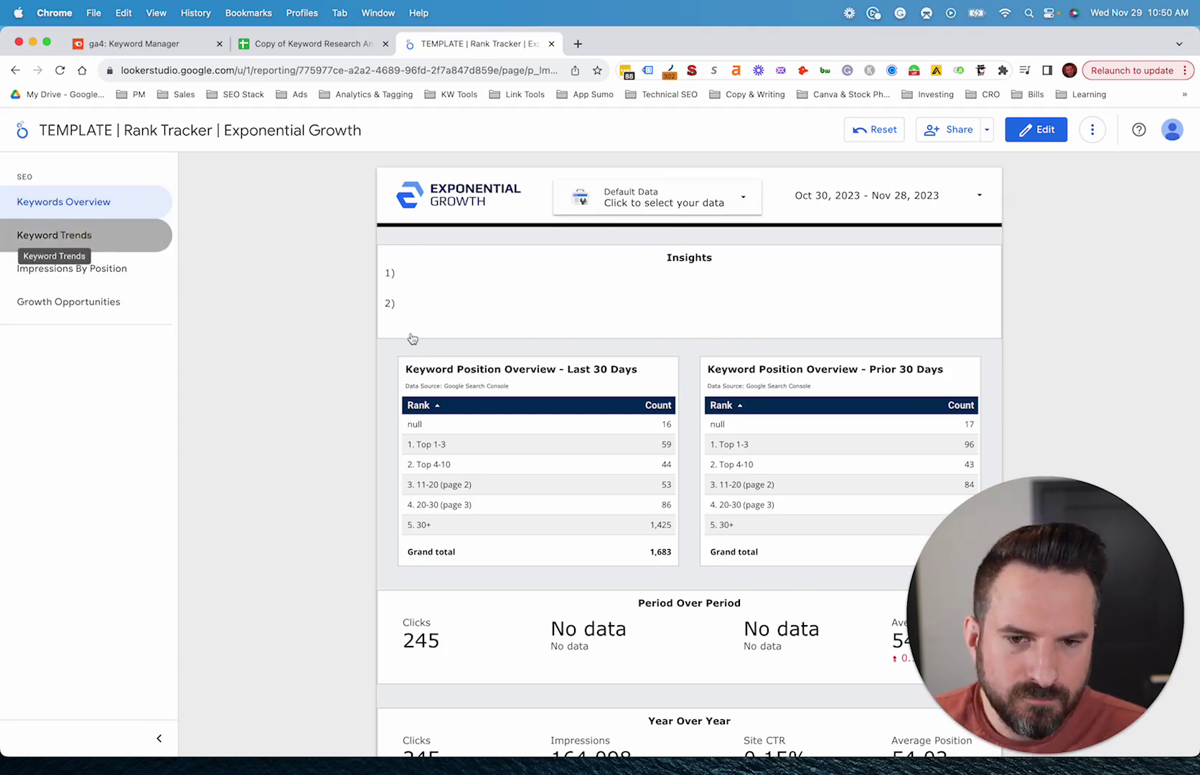
{"action": "scroll", "coordinate": [396, 472], "scroll_direction": "down", "scroll_amount": 1}
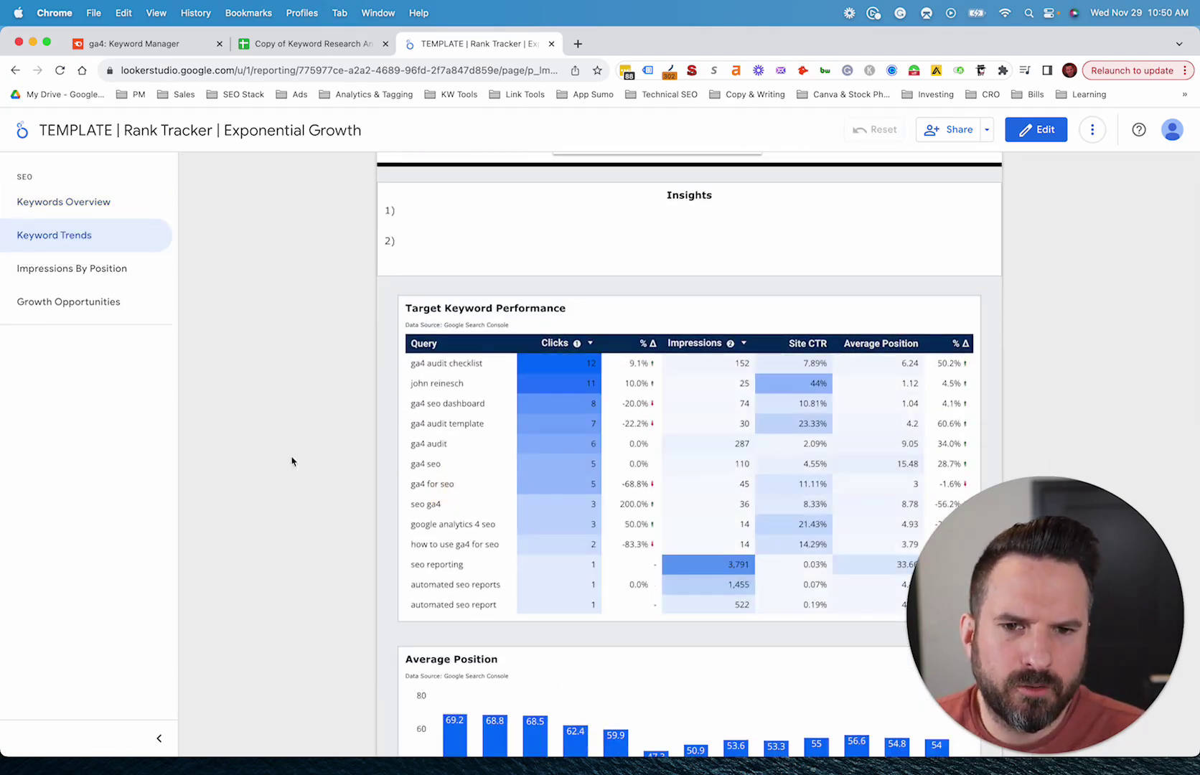
{"action": "scroll", "coordinate": [325, 453], "scroll_direction": "down", "scroll_amount": 2}
{"action": "scroll", "coordinate": [325, 453], "scroll_direction": "up", "scroll_amount": 2}
{"action": "scroll", "coordinate": [324, 453], "scroll_direction": "down", "scroll_amount": 2}
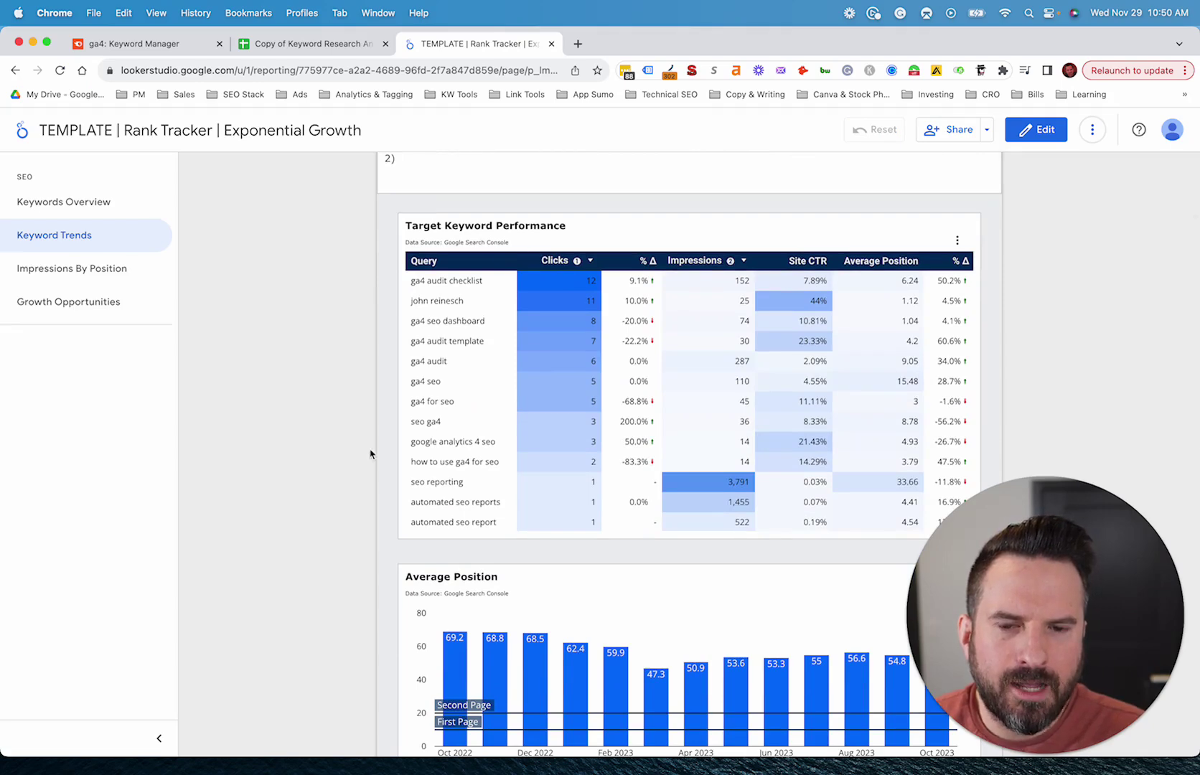
Cross-filter the trend charts to the 'ga4 for seo' query and review them.
{"action": "left_click", "coordinate": [431, 402]}
{"action": "scroll", "coordinate": [356, 421], "scroll_direction": "down", "scroll_amount": 2}
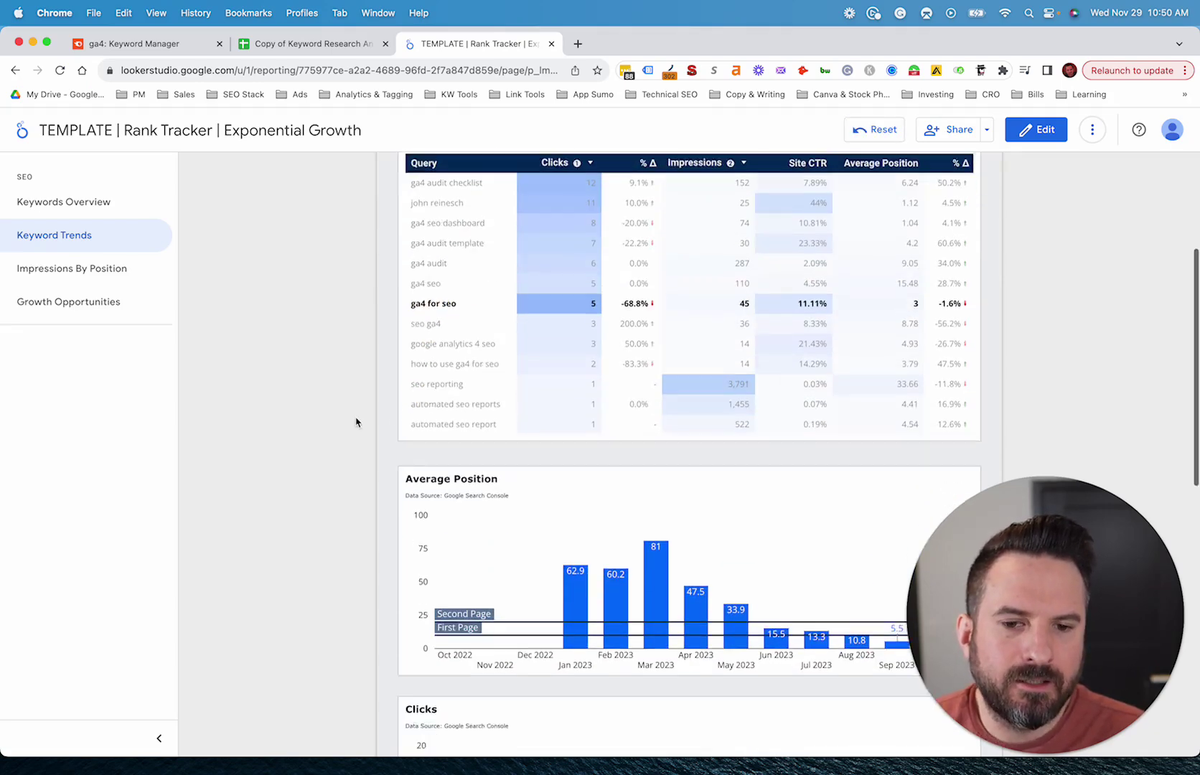
{"action": "scroll", "coordinate": [356, 422], "scroll_direction": "down", "scroll_amount": 4}
{"action": "scroll", "coordinate": [889, 482], "scroll_direction": "down", "scroll_amount": 2}
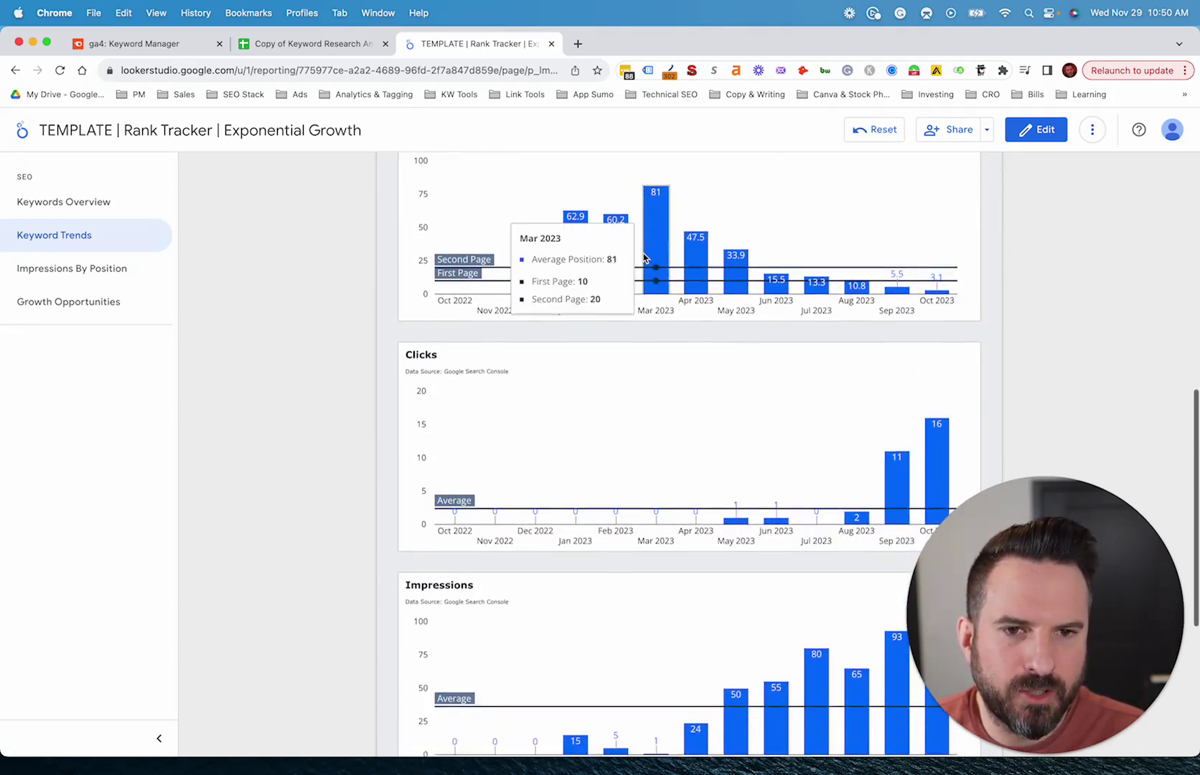
{"action": "scroll", "coordinate": [643, 262], "scroll_direction": "up", "scroll_amount": 2}
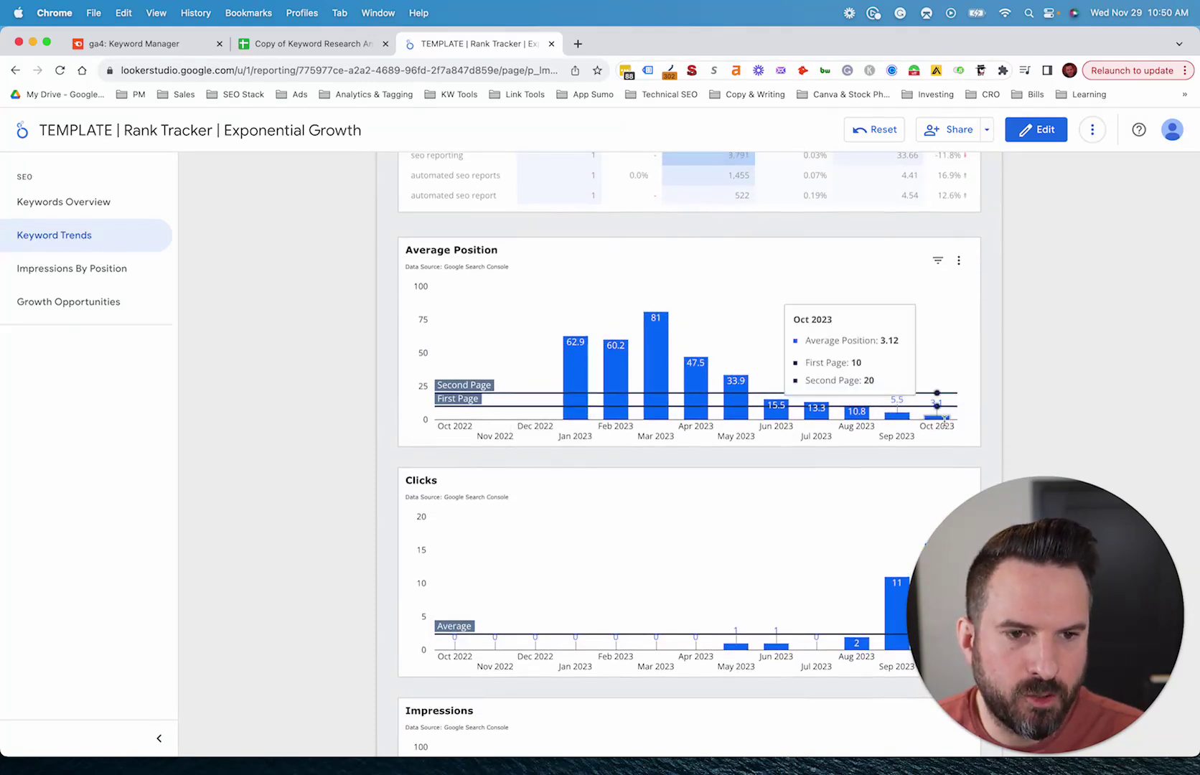
{"action": "scroll", "coordinate": [549, 485], "scroll_direction": "down", "scroll_amount": 4}
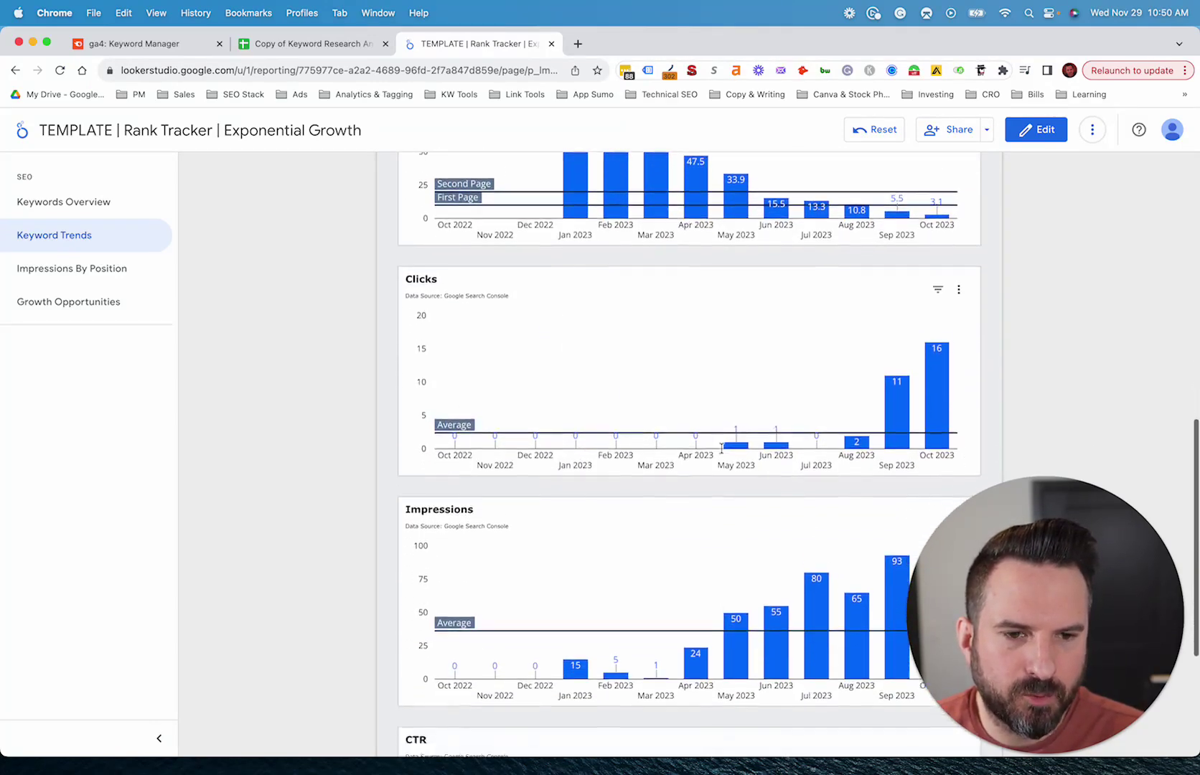
{"action": "scroll", "coordinate": [704, 517], "scroll_direction": "down", "scroll_amount": 2}
{"action": "scroll", "coordinate": [675, 568], "scroll_direction": "down", "scroll_amount": 2}
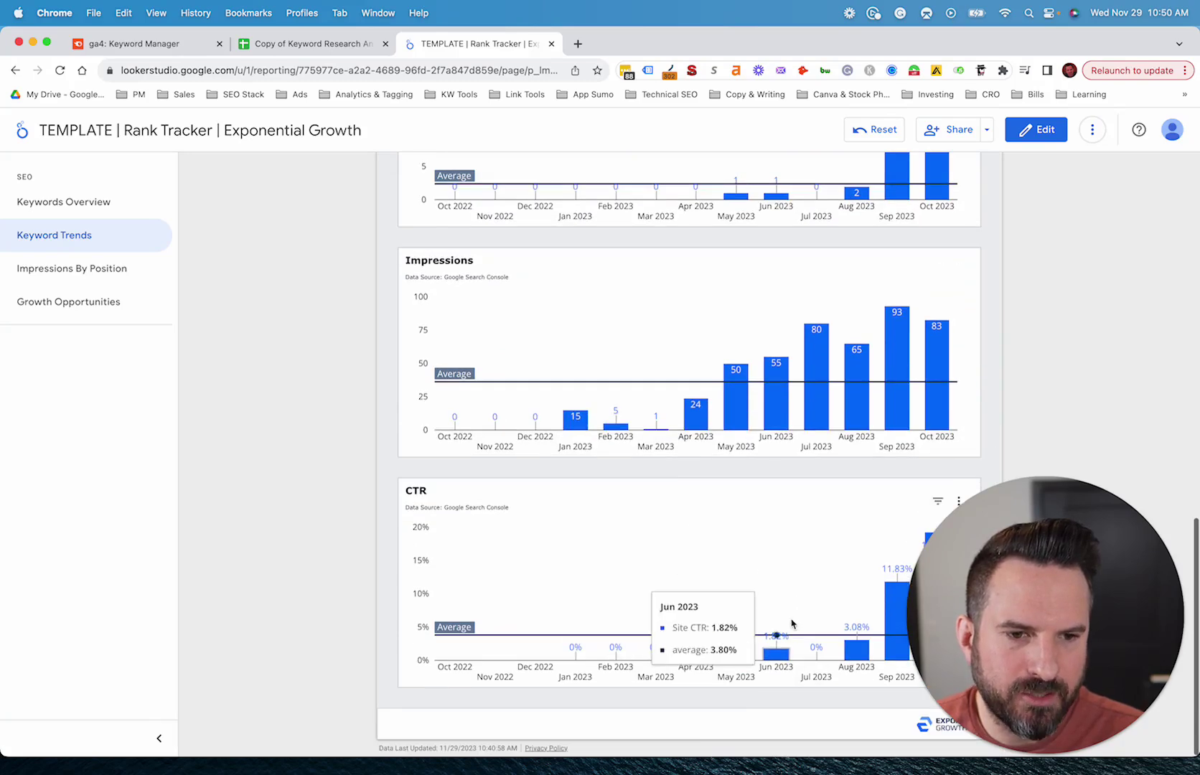
{"action": "scroll", "coordinate": [481, 518], "scroll_direction": "up", "scroll_amount": 10}
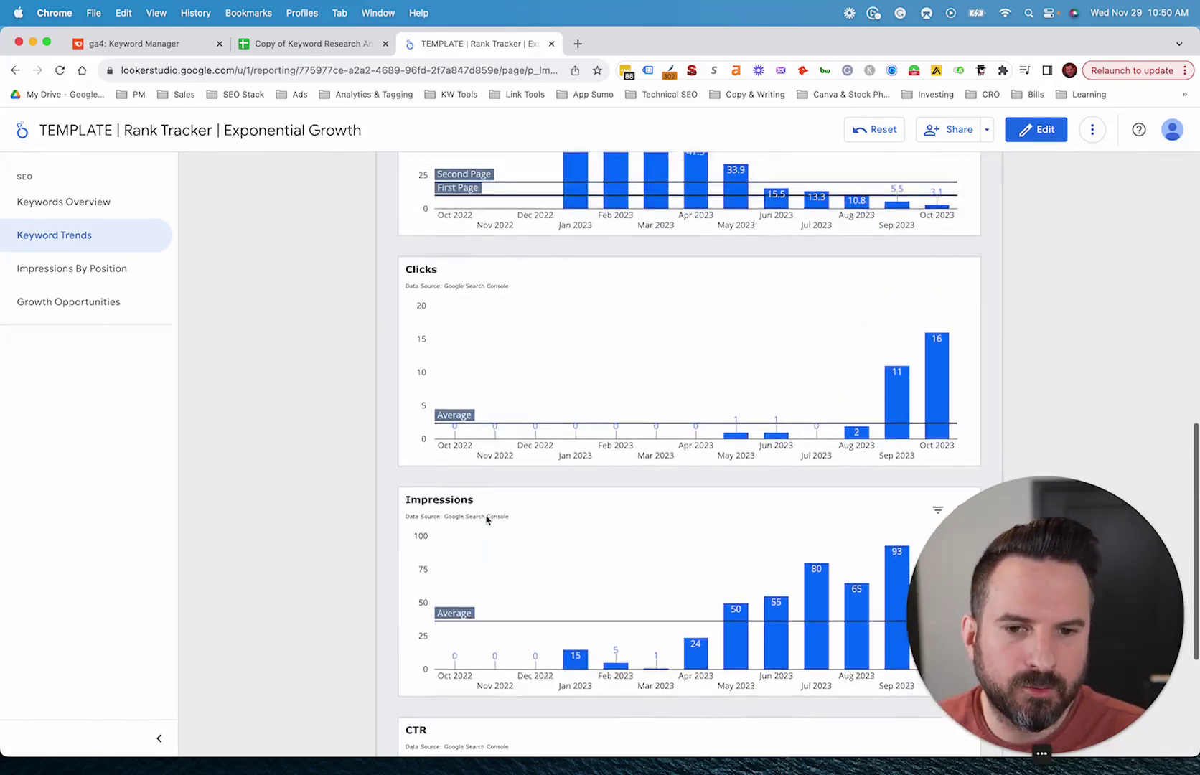
Filter to 'google analytics 4 seo', clear that filter, and return to Semrush's ga4 clusters.
{"action": "left_click", "coordinate": [446, 435]}
{"action": "scroll", "coordinate": [291, 515], "scroll_direction": "down", "scroll_amount": 8}
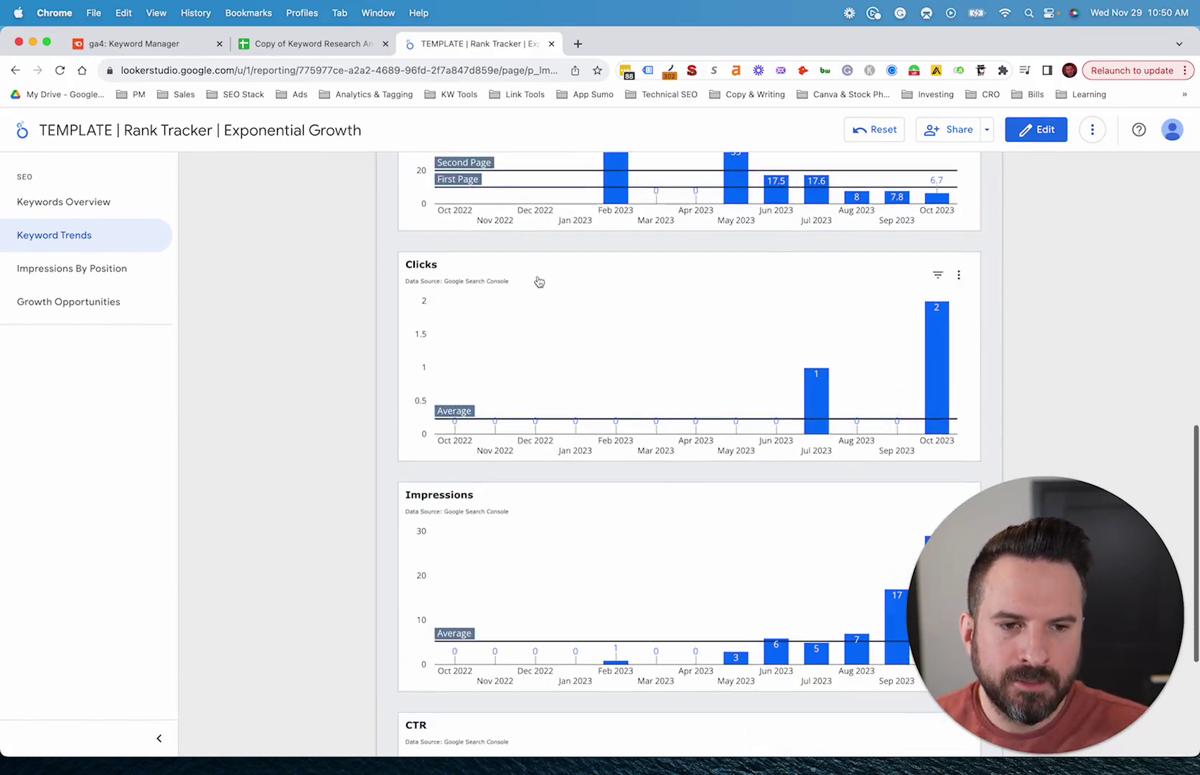
{"action": "scroll", "coordinate": [538, 279], "scroll_direction": "up", "scroll_amount": 8}
{"action": "left_click", "coordinate": [488, 415]}
{"action": "scroll", "coordinate": [490, 423], "scroll_direction": "up", "scroll_amount": 3}
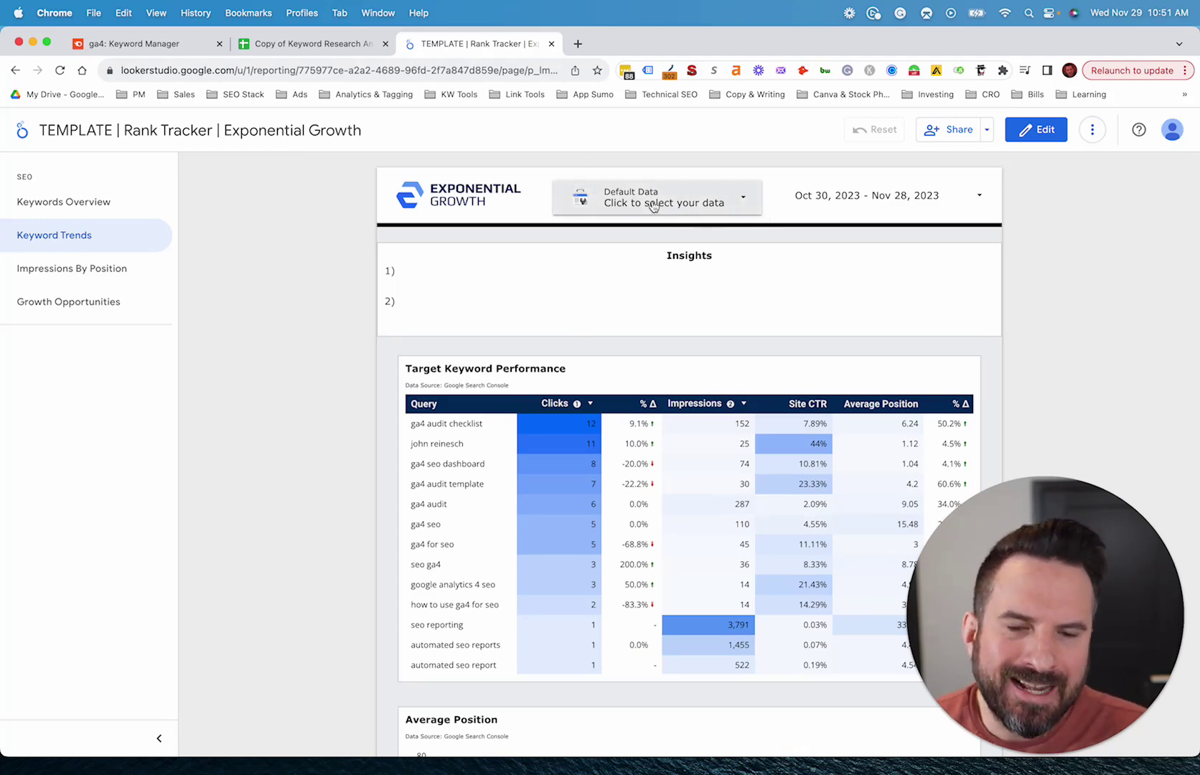
{"action": "left_click", "coordinate": [151, 49]}
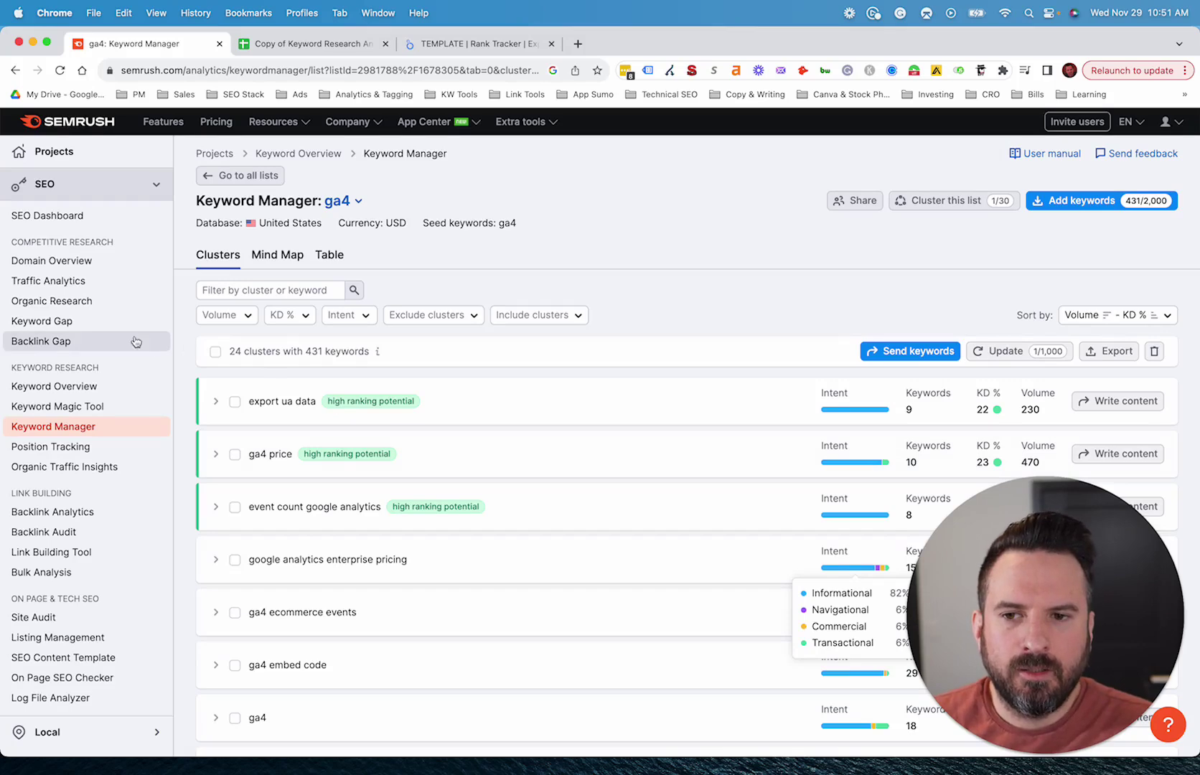
Open Keyword Gap, add competitor rows, and enter semrush.com as your domain.
{"action": "left_click", "coordinate": [49, 325]}
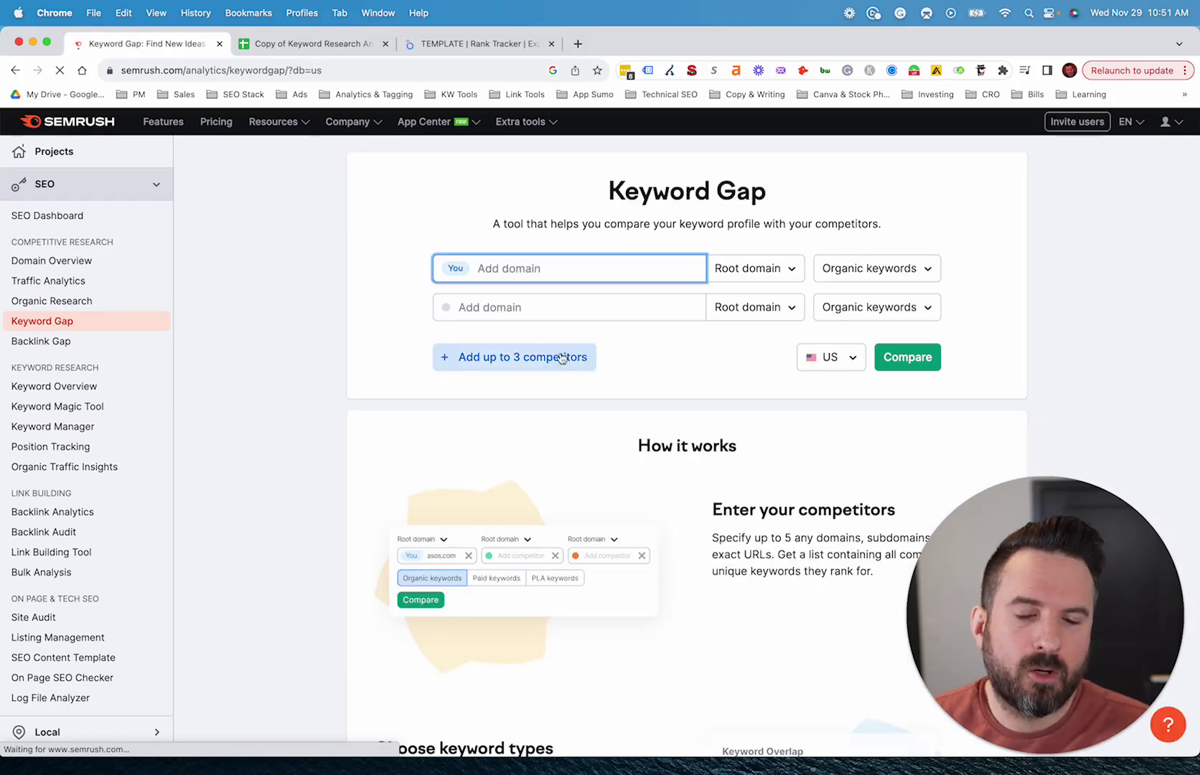
{"action": "left_click", "coordinate": [531, 362]}
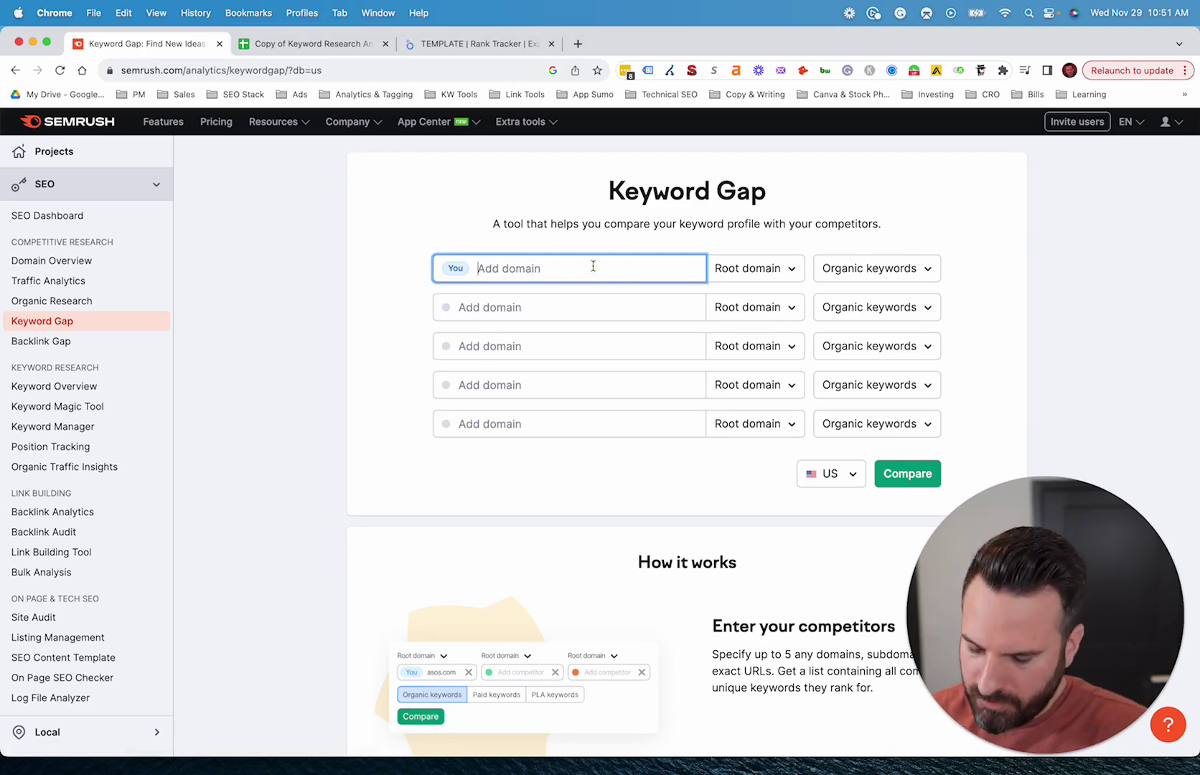
{"action": "type", "text": "semrush.com"}
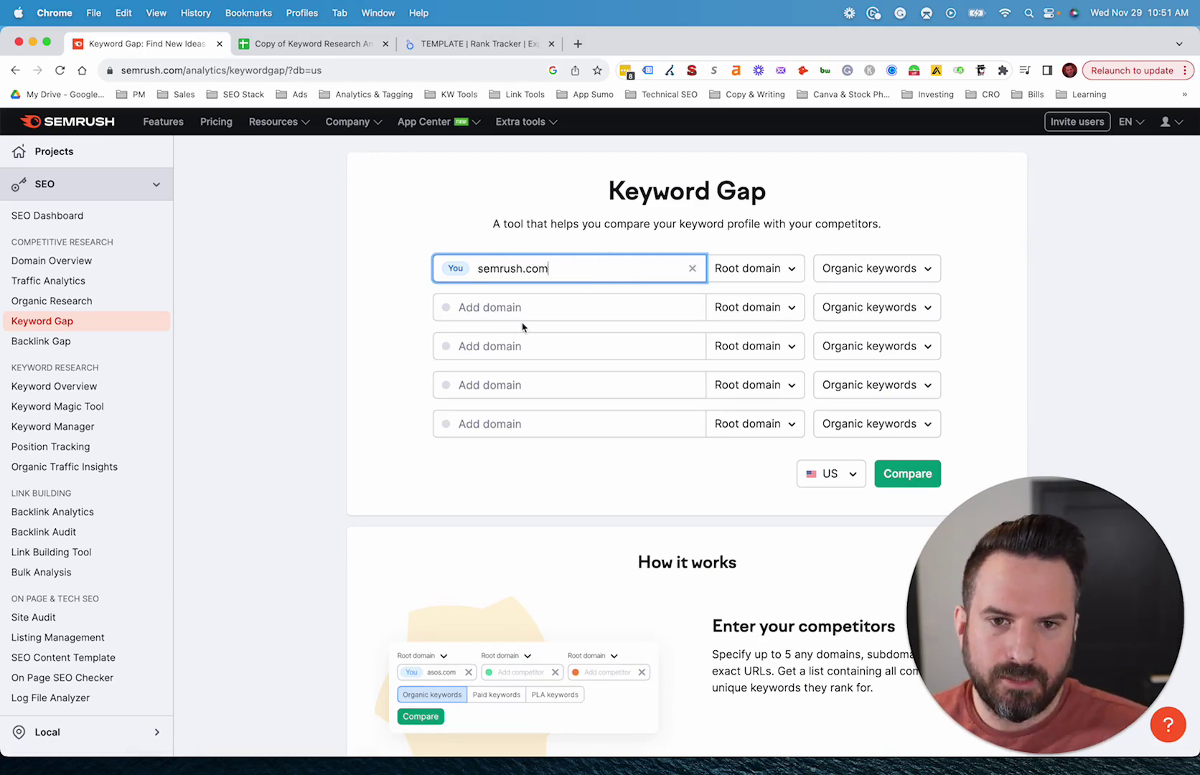
Enter ahrefs.com and moz.com as the two competitor domains.
{"action": "left_click", "coordinate": [537, 299]}
{"action": "type", "text": "ahrefs"}
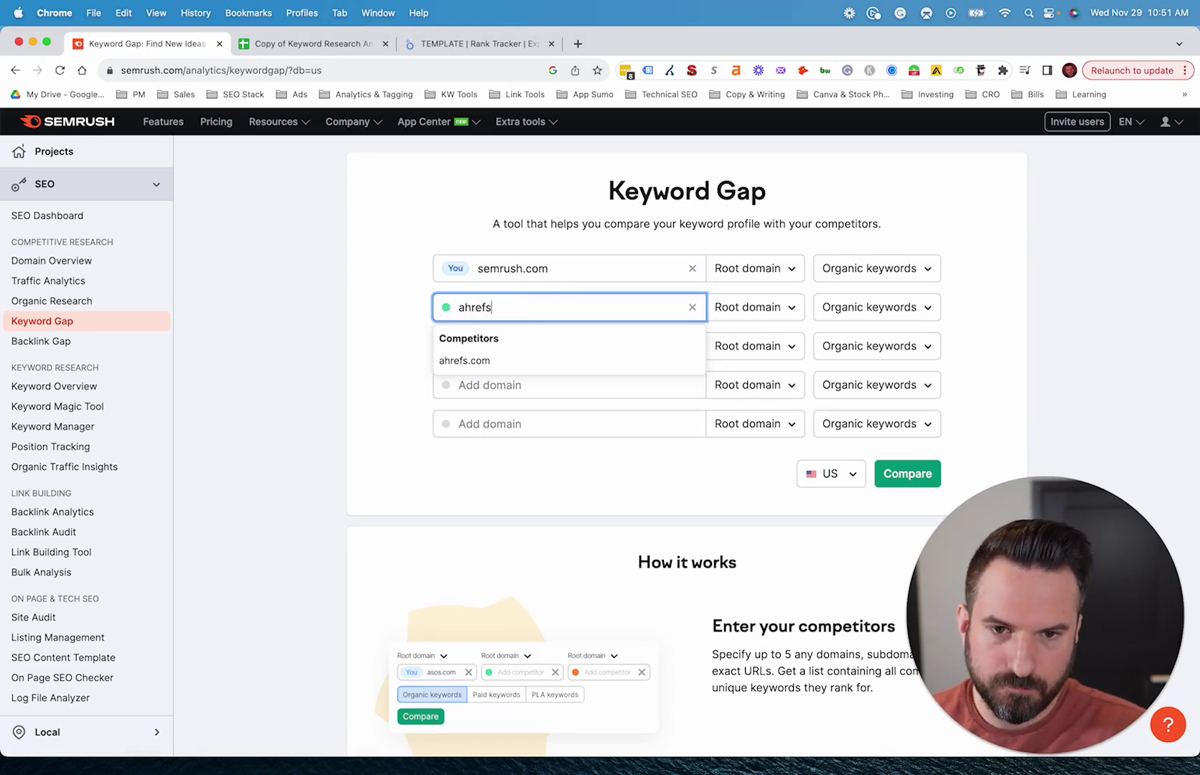
{"action": "type", "text": ".com"}
{"action": "left_click", "coordinate": [489, 345]}
{"action": "type", "text": "moz.com"}
{"action": "left_click", "coordinate": [350, 339]}
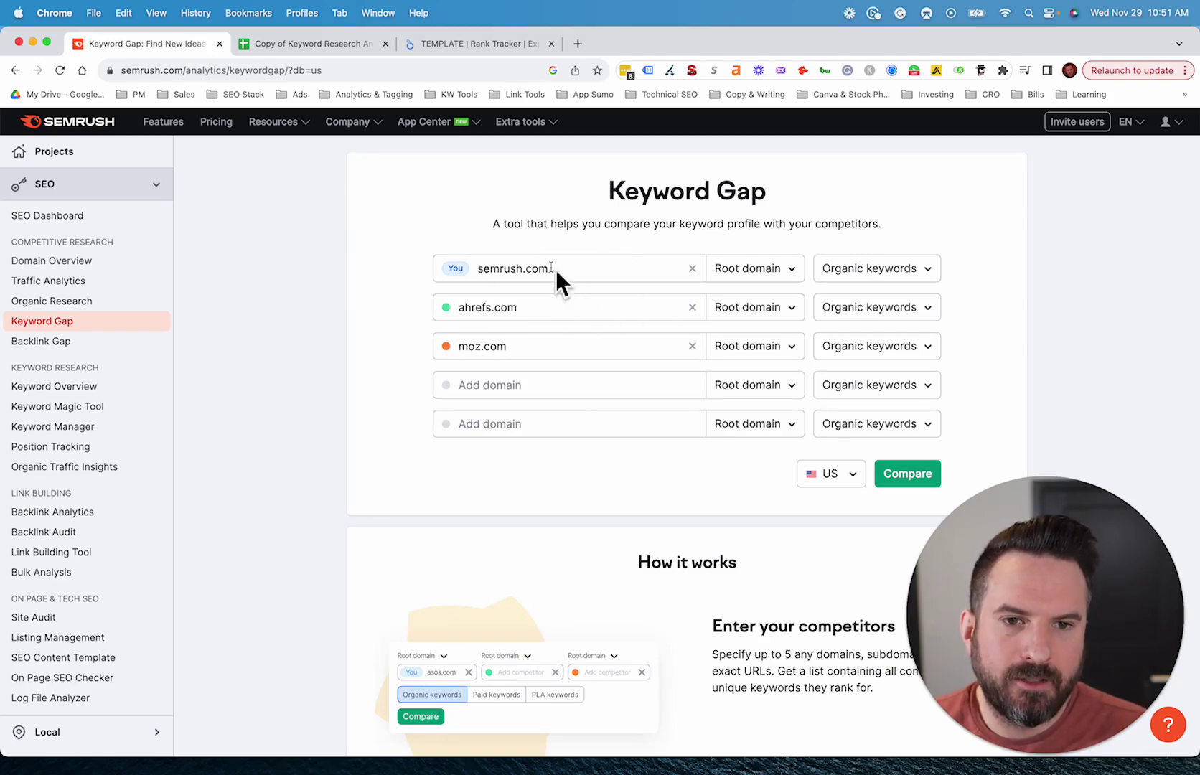
Run the three-domain Keyword Gap comparison, leaving moz.com's keyword type unchanged.
{"action": "scroll", "coordinate": [389, 443], "scroll_direction": "down", "scroll_amount": 3}
{"action": "scroll", "coordinate": [396, 431], "scroll_direction": "up", "scroll_amount": 3}
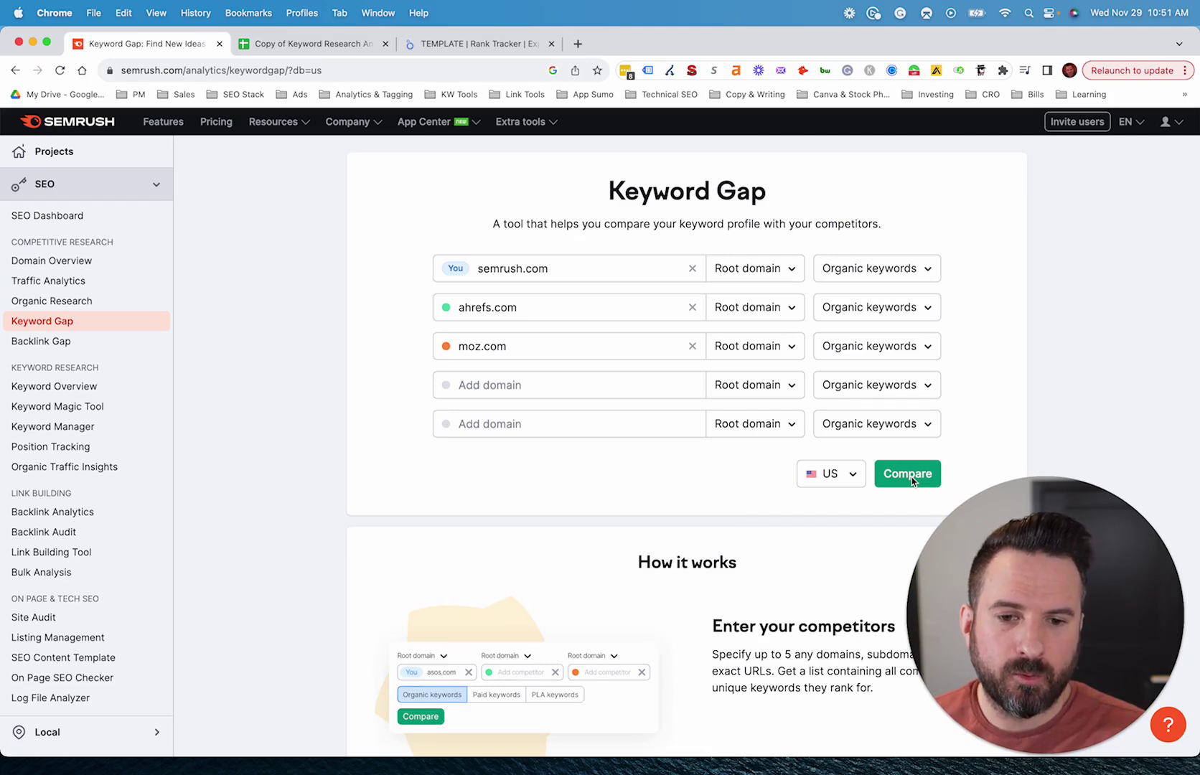
{"action": "left_click", "coordinate": [910, 476]}
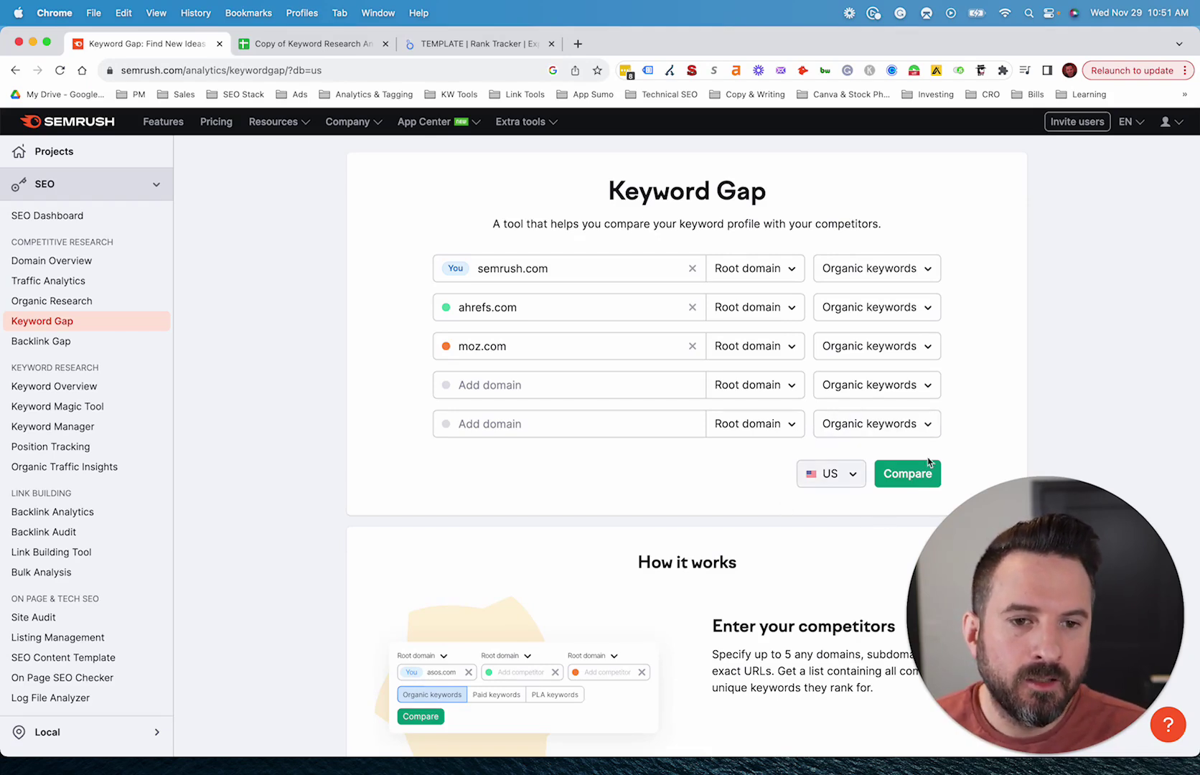
{"action": "left_click", "coordinate": [890, 357]}
{"action": "left_click", "coordinate": [884, 346]}
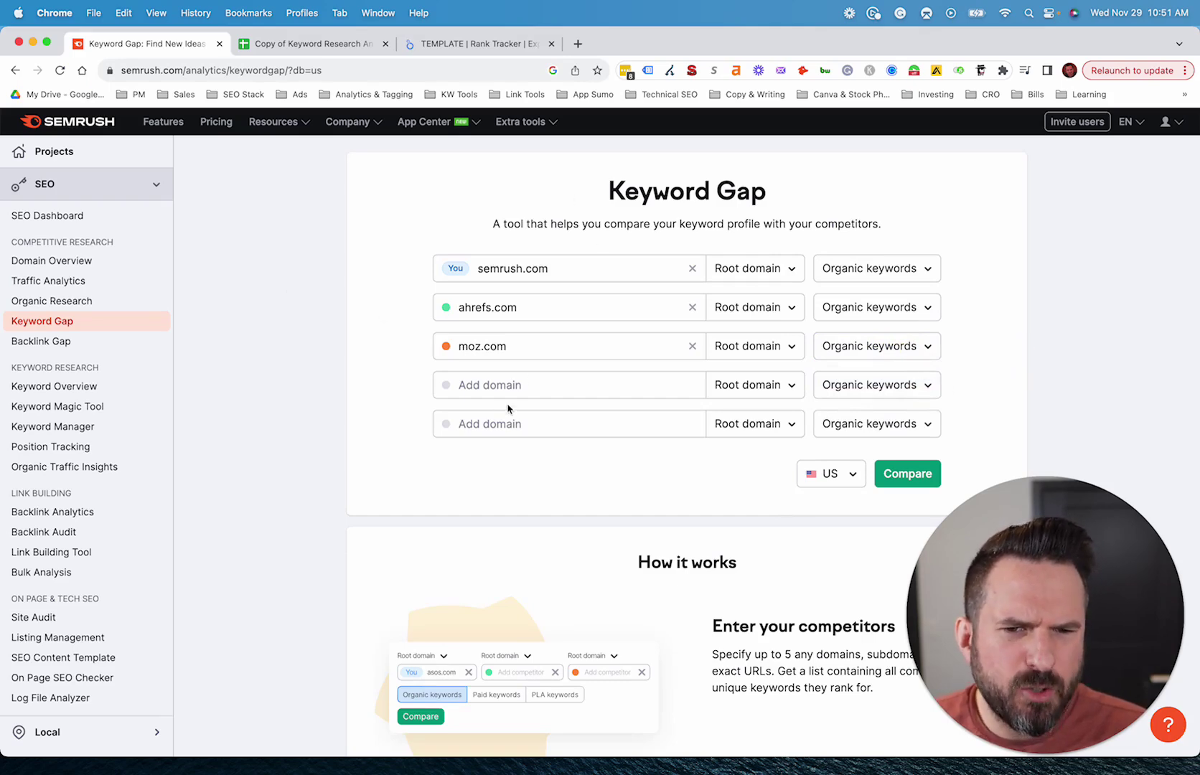
{"action": "left_click", "coordinate": [897, 475]}
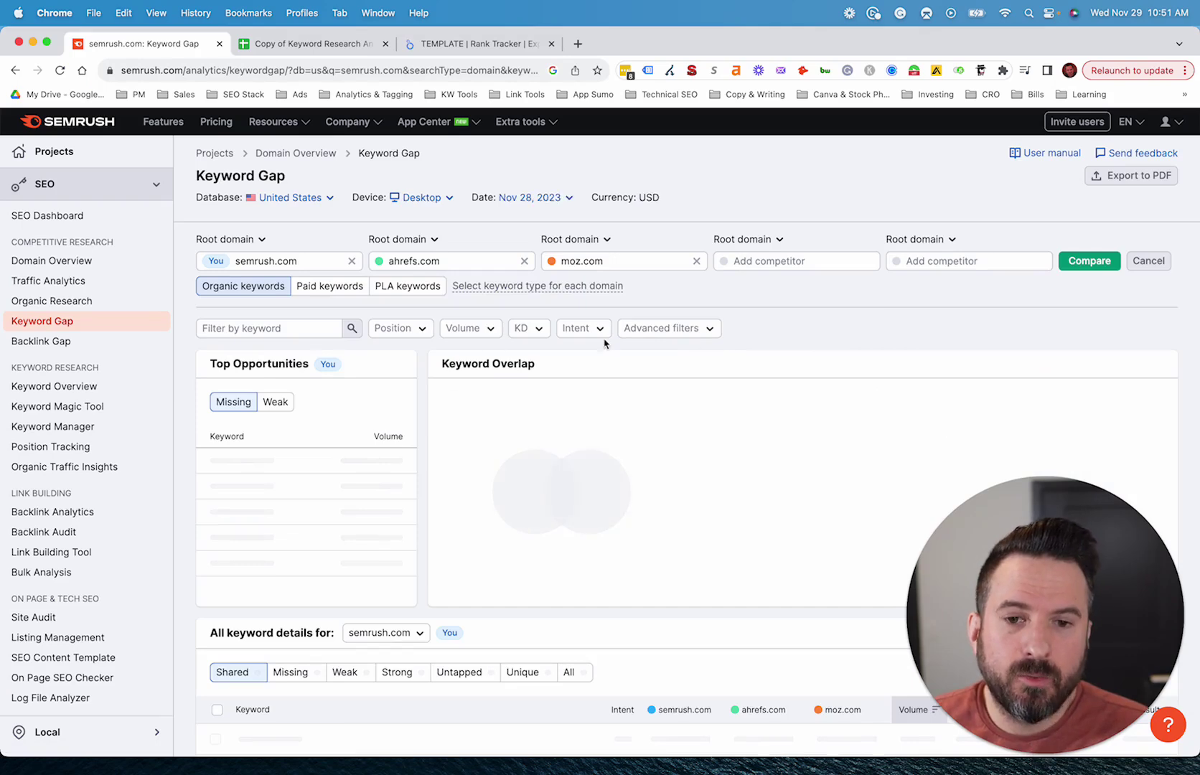
Review the overlap diagram: 420.8K, 112.5K and 78K keywords, with 28.9K shared by all three.
{"action": "scroll", "coordinate": [815, 334], "scroll_direction": "down", "scroll_amount": 2}
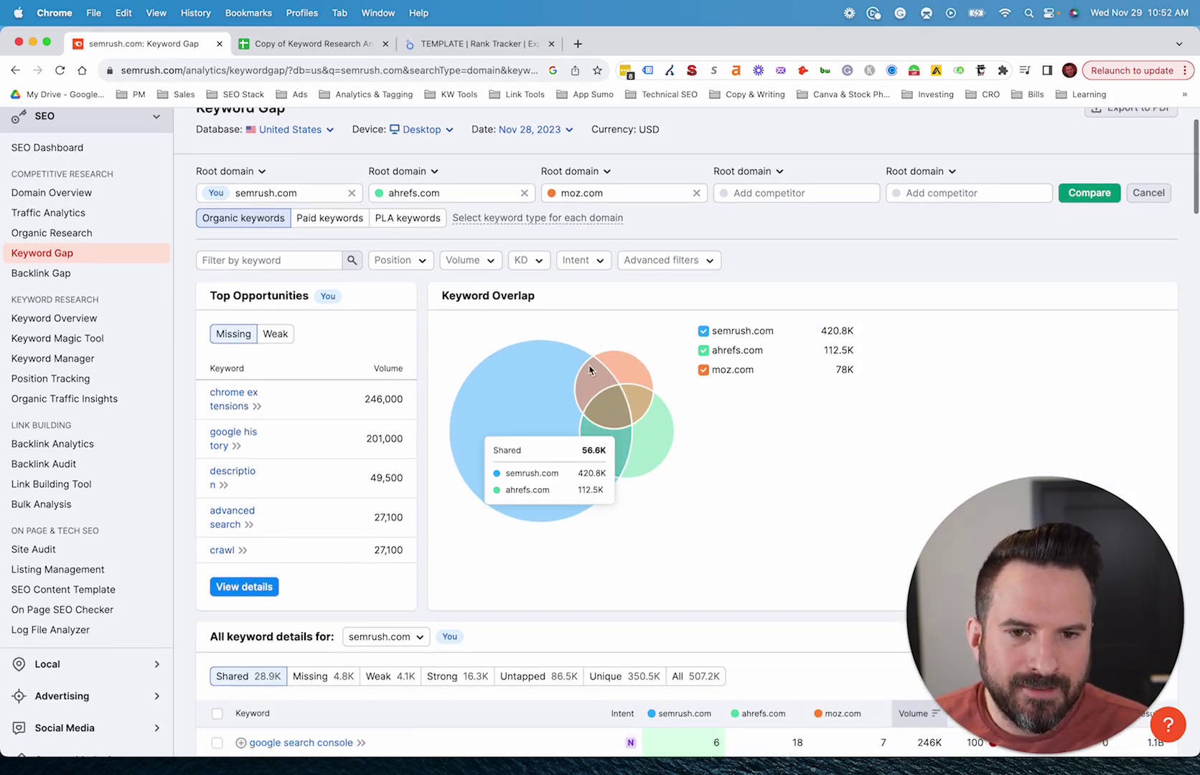
{"action": "mouse_move", "coordinate": [658, 408]}
{"action": "scroll", "coordinate": [754, 569], "scroll_direction": "down", "scroll_amount": 1}
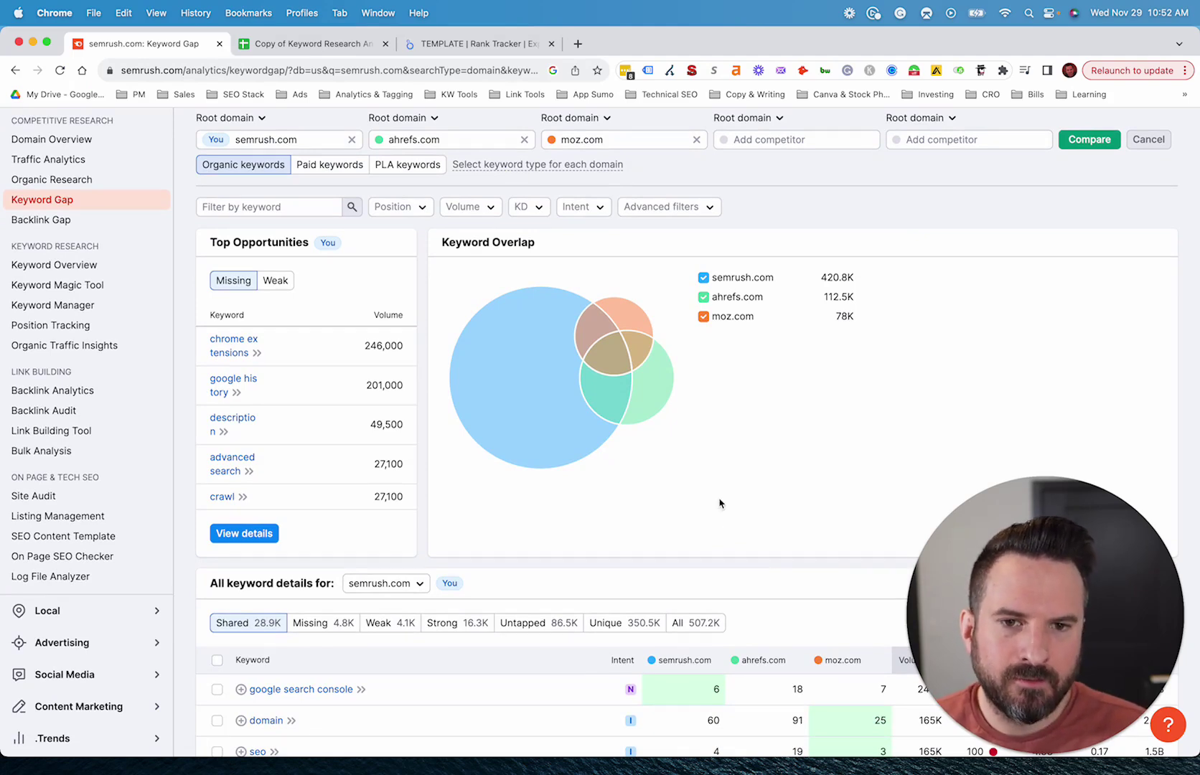
{"action": "mouse_move", "coordinate": [671, 378]}
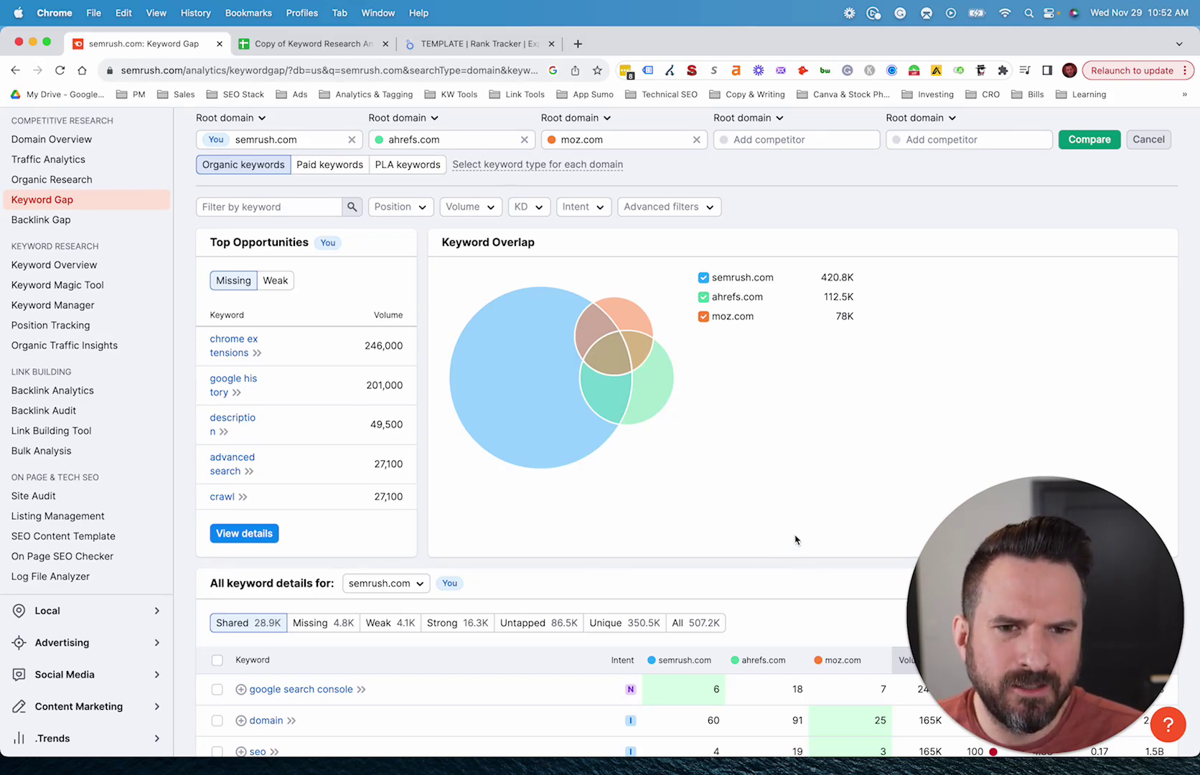
{"action": "mouse_move", "coordinate": [578, 443]}
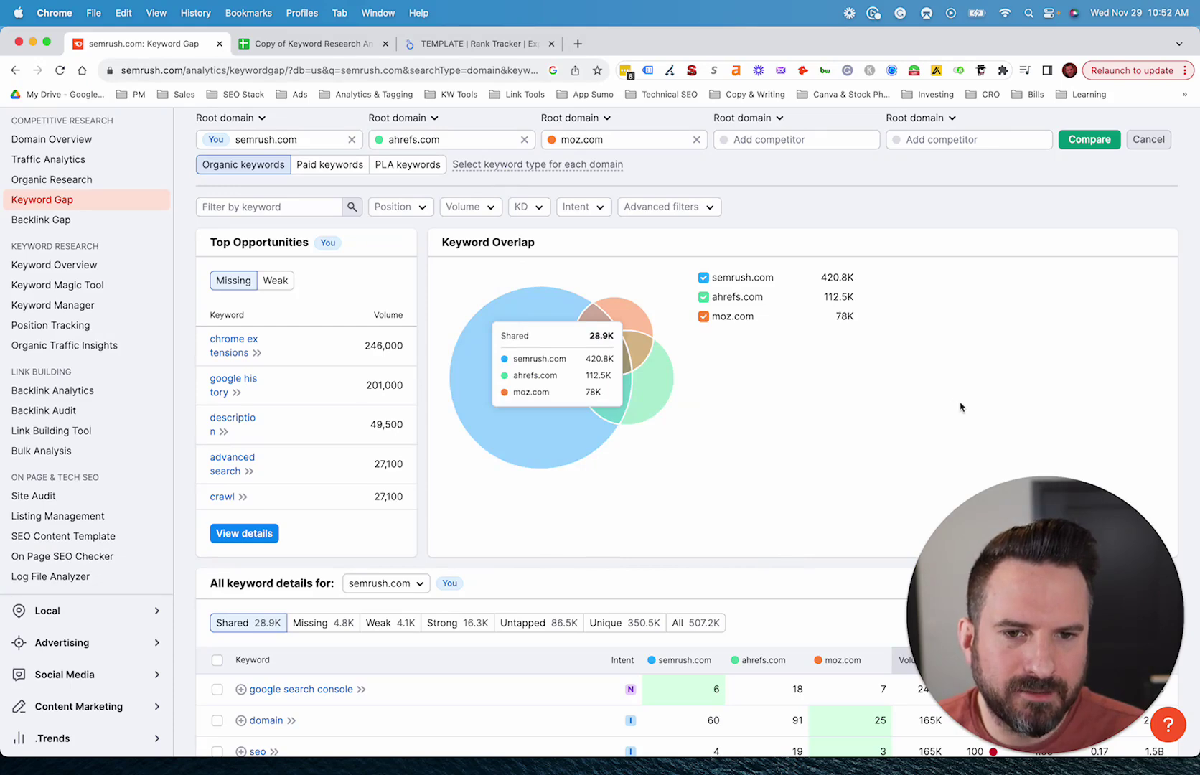
{"action": "scroll", "coordinate": [844, 355], "scroll_direction": "down", "scroll_amount": 1}
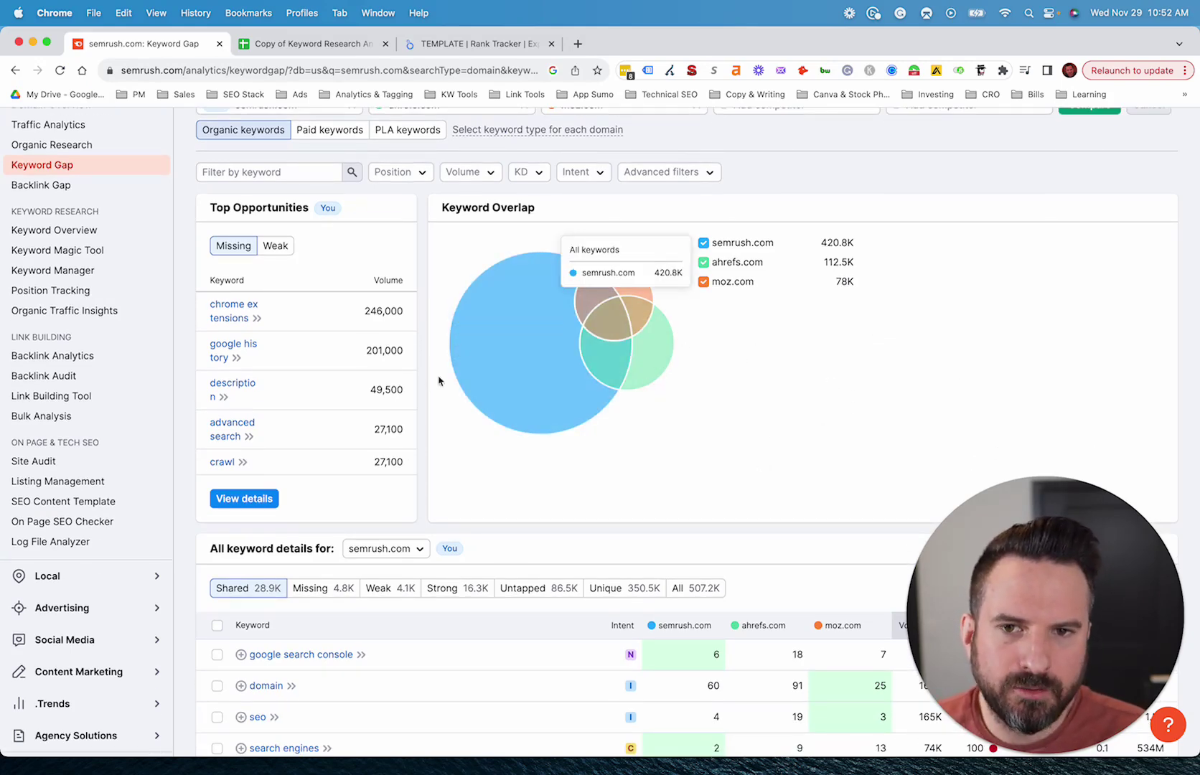
{"action": "scroll", "coordinate": [661, 361], "scroll_direction": "down", "scroll_amount": 12}
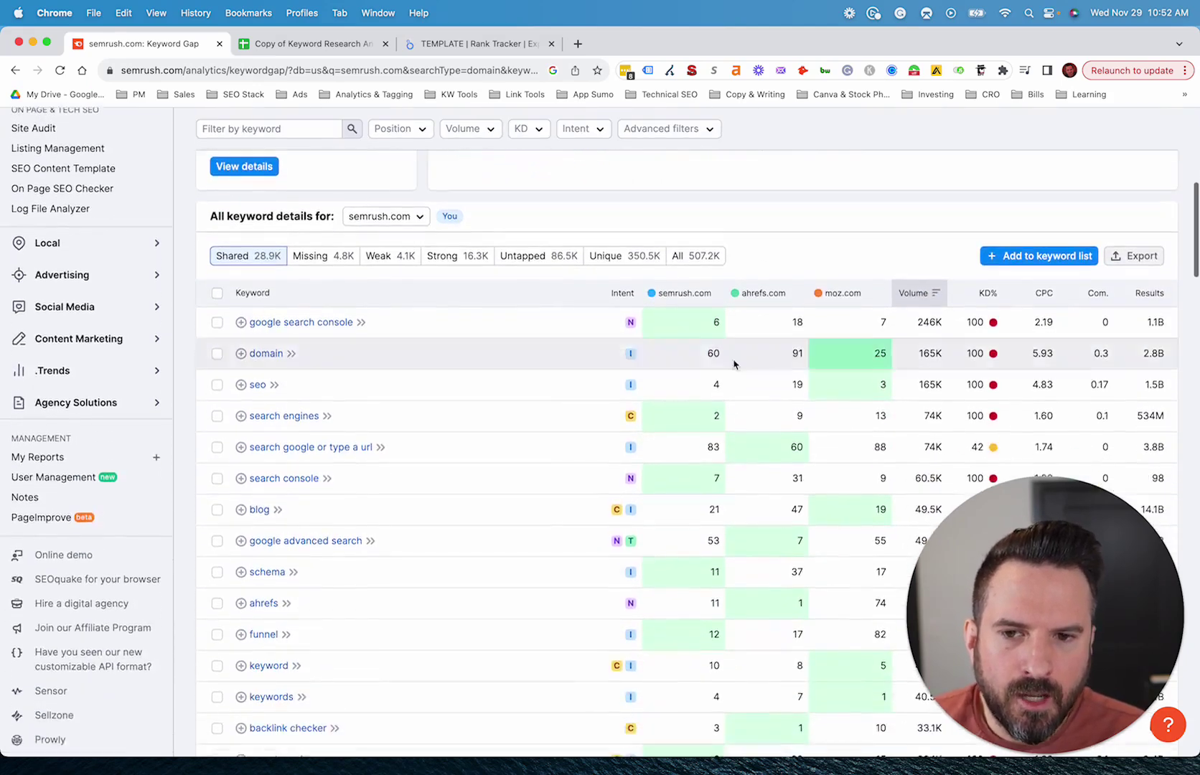
{"action": "scroll", "coordinate": [677, 369], "scroll_direction": "up", "scroll_amount": 1}
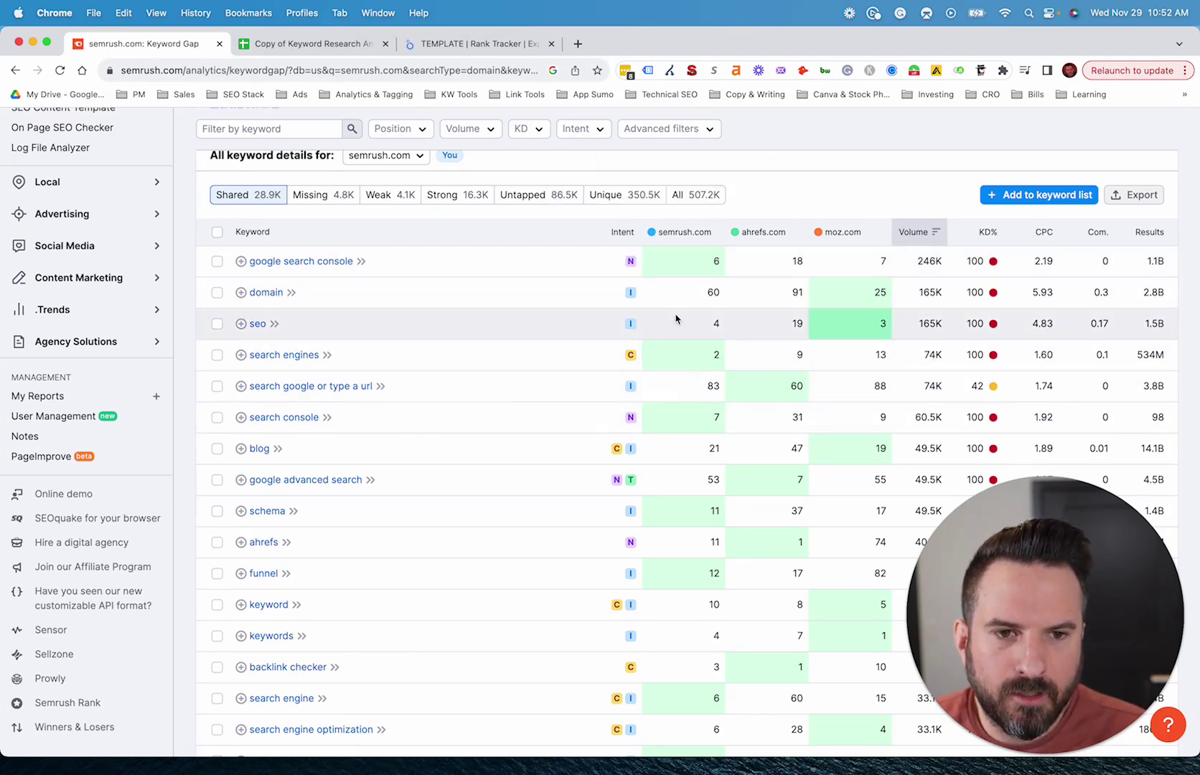
{"action": "scroll", "coordinate": [644, 370], "scroll_direction": "down", "scroll_amount": 5}
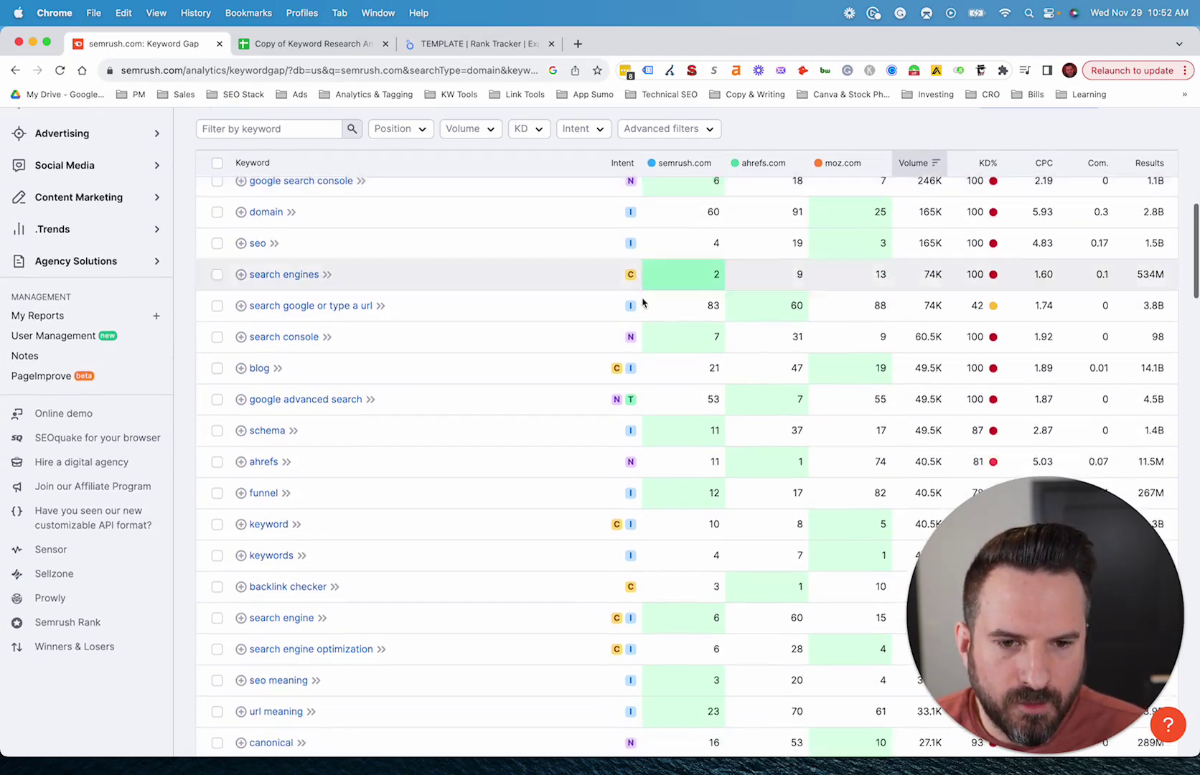
{"action": "scroll", "coordinate": [658, 369], "scroll_direction": "up", "scroll_amount": 6}
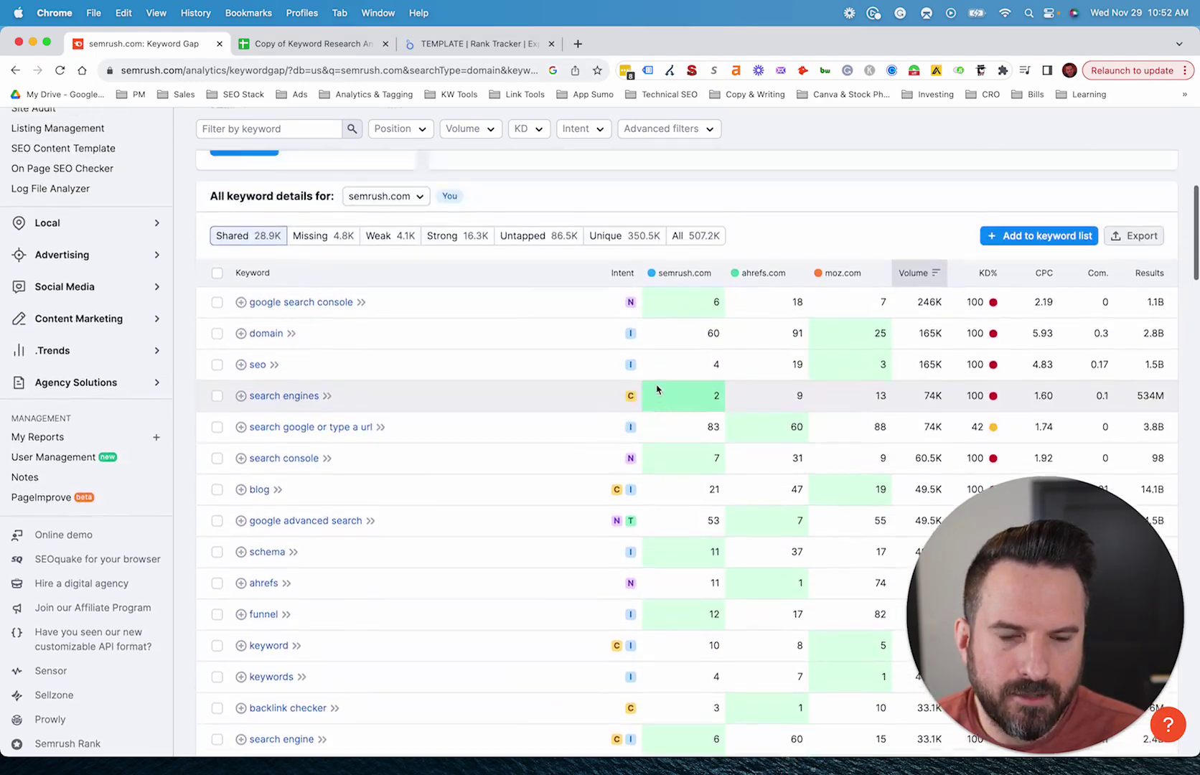
{"action": "scroll", "coordinate": [768, 375], "scroll_direction": "down", "scroll_amount": 6}
{"action": "scroll", "coordinate": [764, 378], "scroll_direction": "down", "scroll_amount": 1}
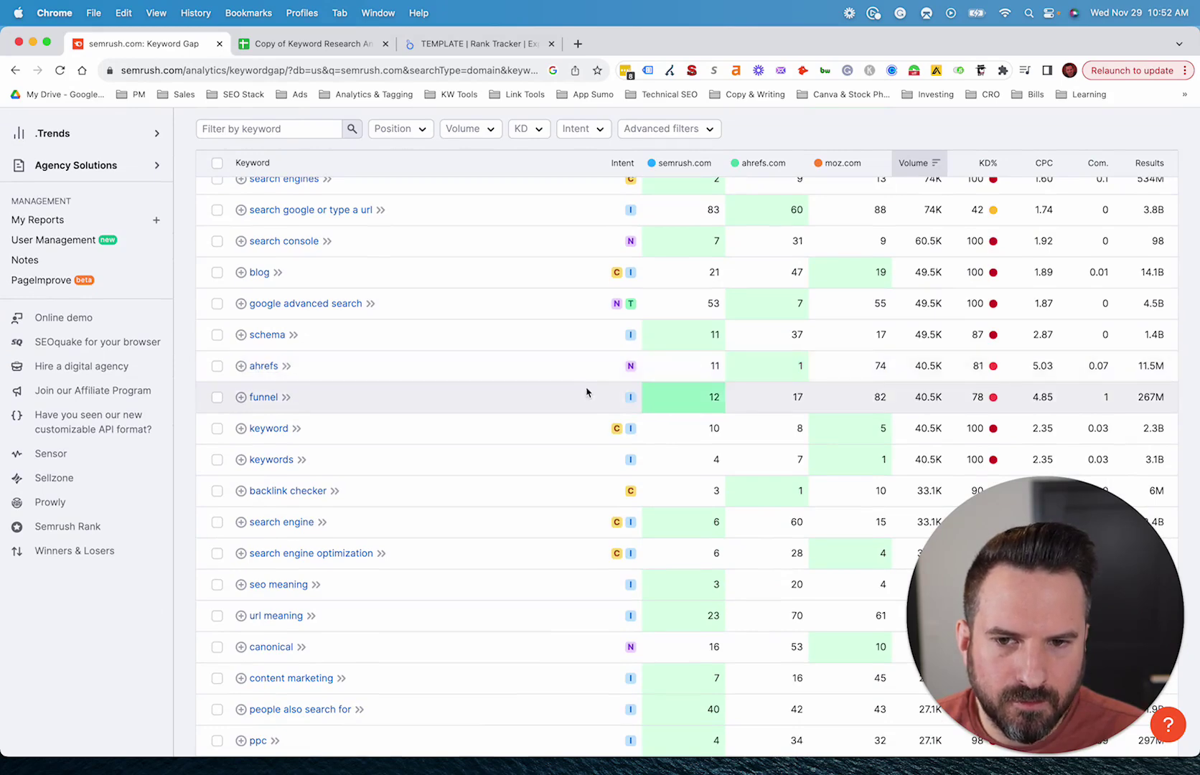
{"action": "scroll", "coordinate": [590, 395], "scroll_direction": "down", "scroll_amount": 8}
{"action": "scroll", "coordinate": [757, 437], "scroll_direction": "down", "scroll_amount": 5}
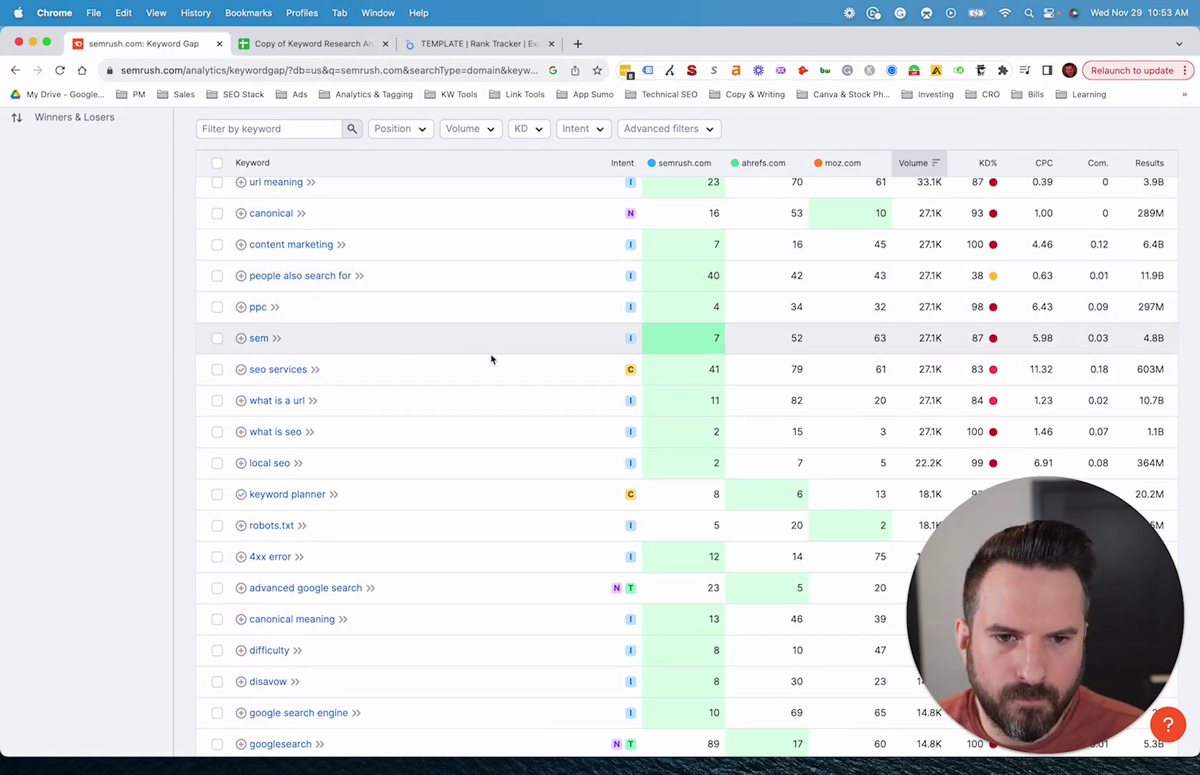
{"action": "scroll", "coordinate": [509, 362], "scroll_direction": "down", "scroll_amount": 5}
{"action": "scroll", "coordinate": [445, 377], "scroll_direction": "down", "scroll_amount": 4}
{"action": "scroll", "coordinate": [409, 427], "scroll_direction": "down", "scroll_amount": 2}
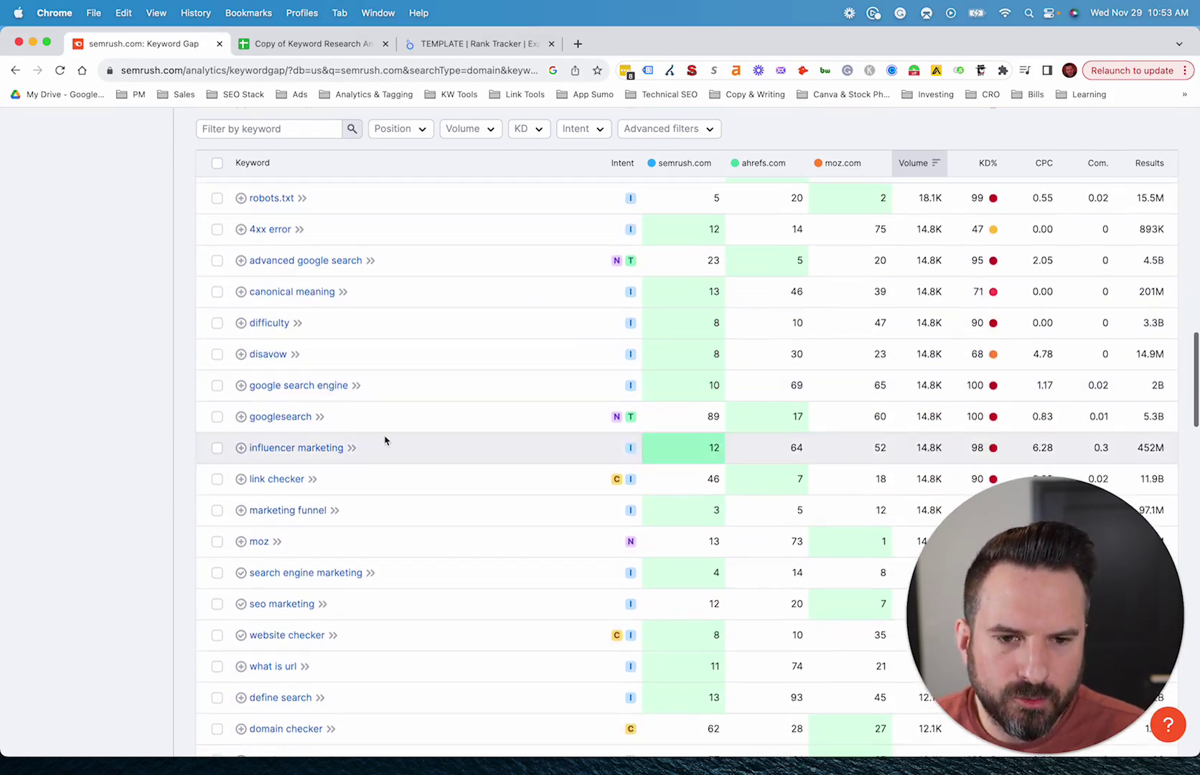
{"action": "scroll", "coordinate": [438, 420], "scroll_direction": "down", "scroll_amount": 3}
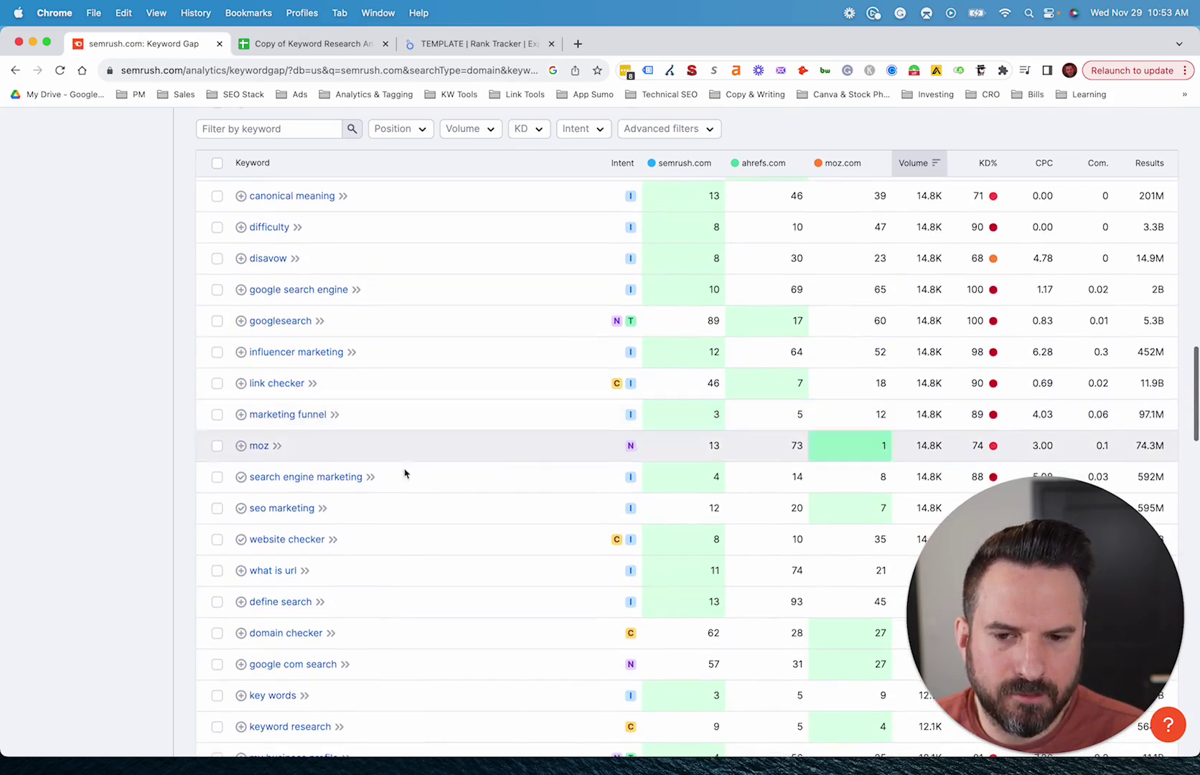
{"action": "scroll", "coordinate": [373, 528], "scroll_direction": "down", "scroll_amount": 3}
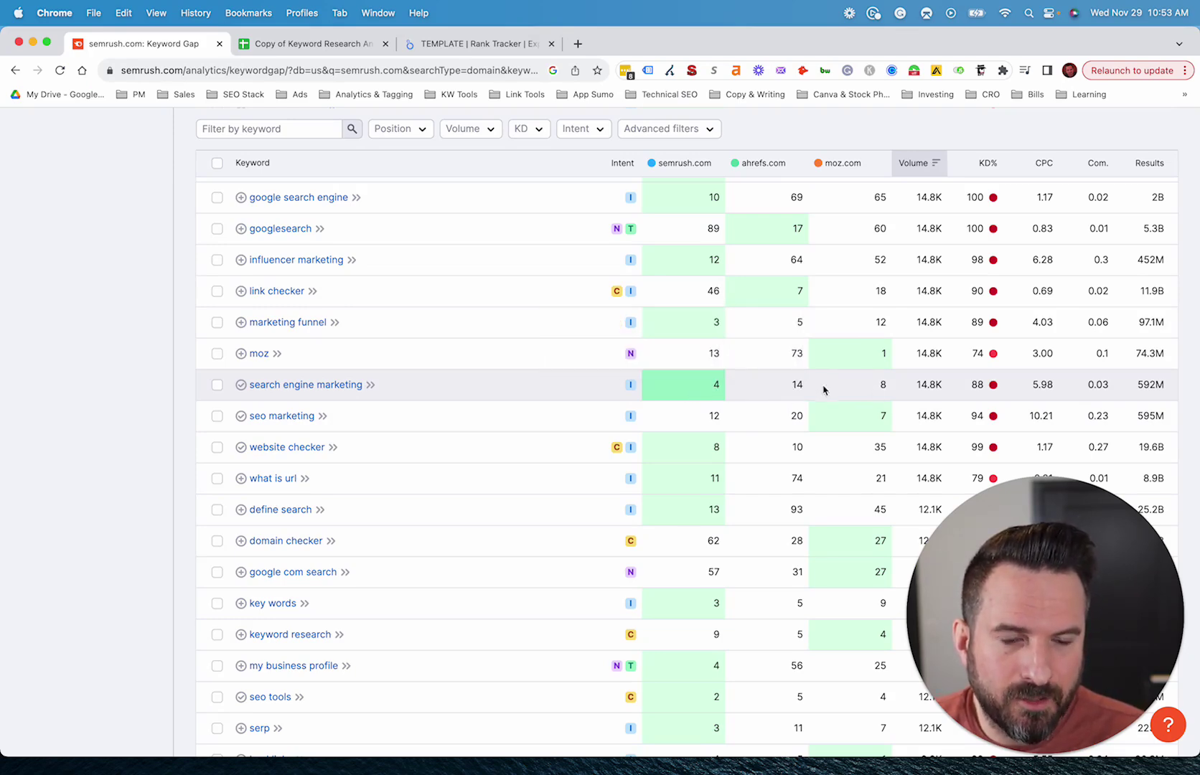
{"action": "scroll", "coordinate": [703, 397], "scroll_direction": "down", "scroll_amount": 5}
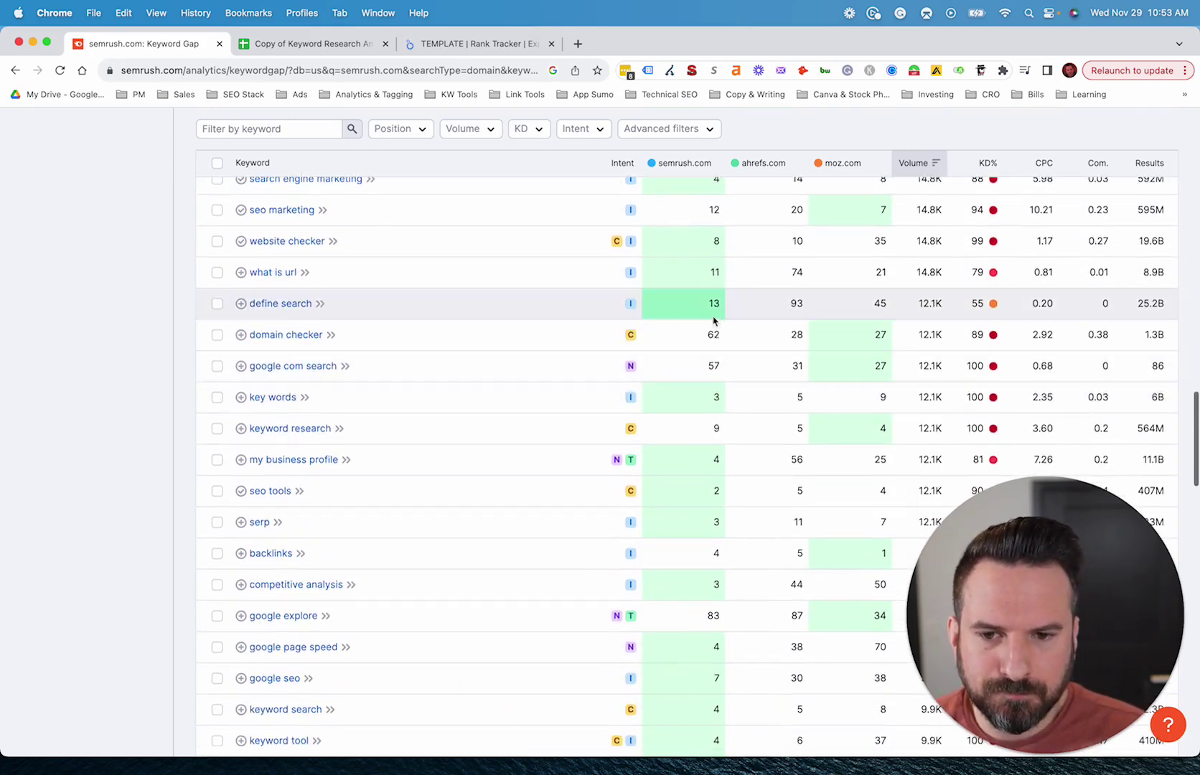
{"action": "scroll", "coordinate": [779, 351], "scroll_direction": "down", "scroll_amount": 2}
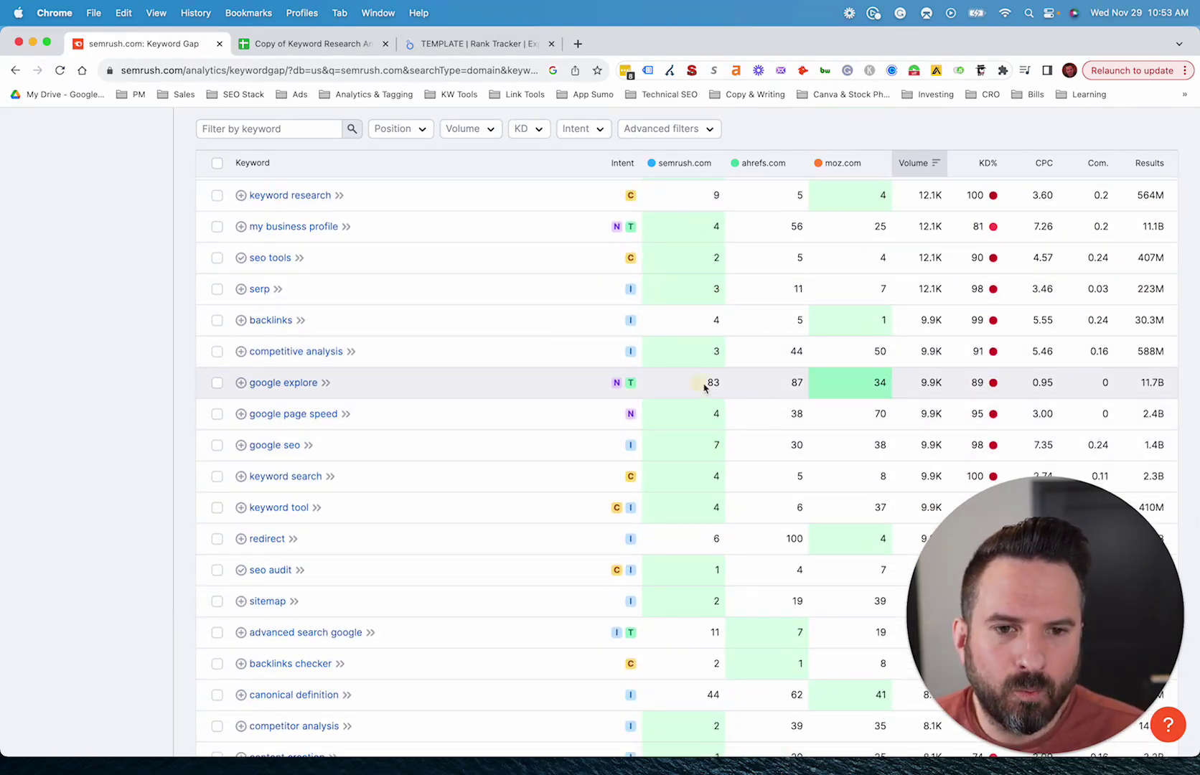
{"action": "mouse_move", "coordinate": [702, 386]}
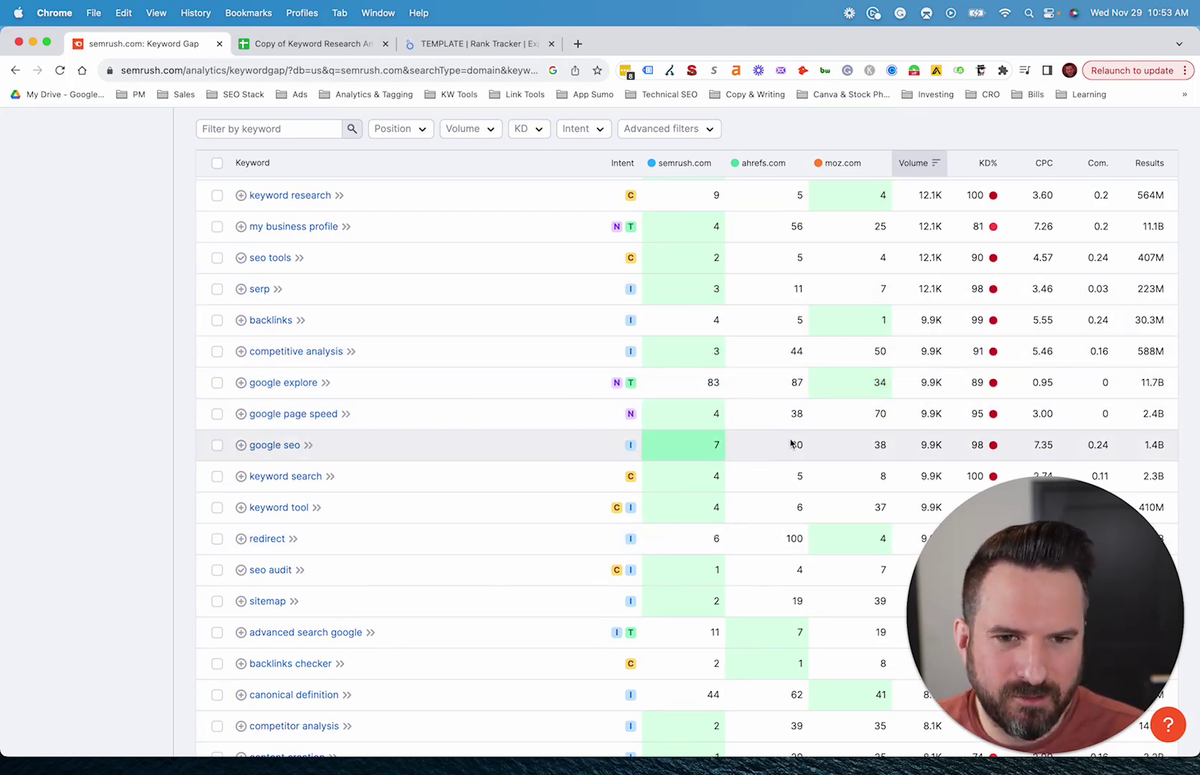
{"action": "scroll", "coordinate": [663, 420], "scroll_direction": "down", "scroll_amount": 5}
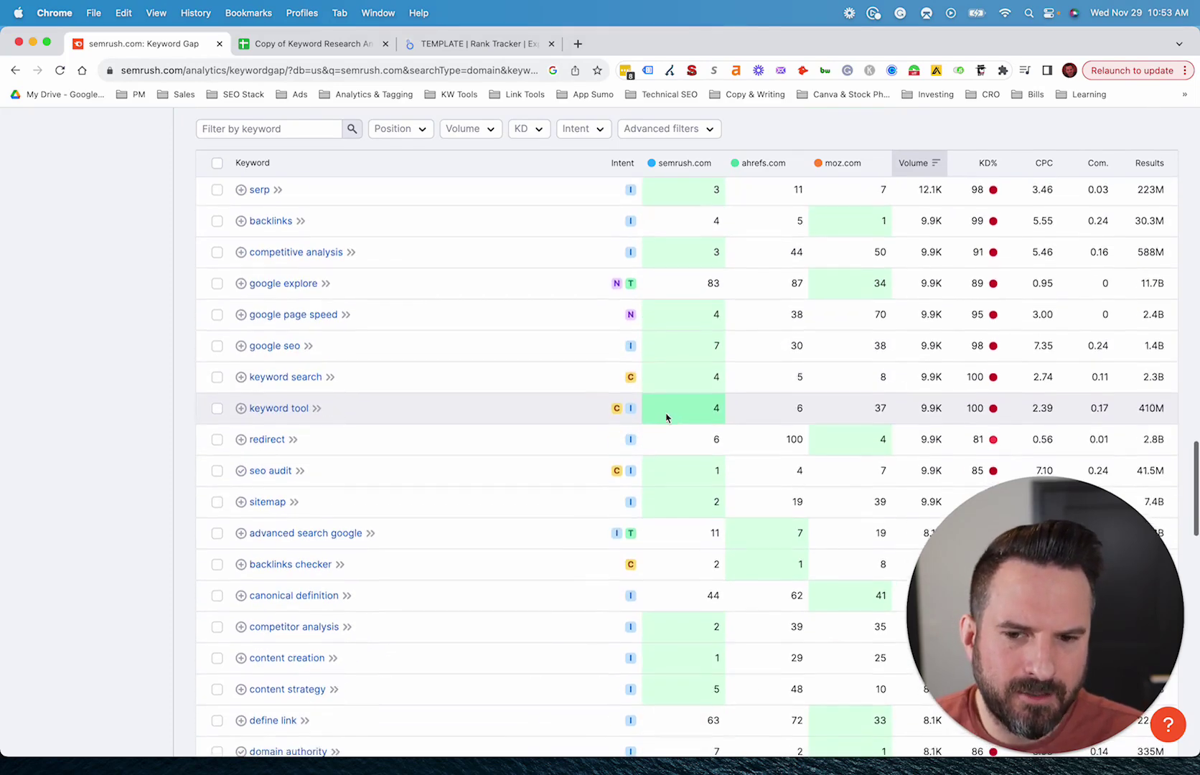
{"action": "scroll", "coordinate": [663, 421], "scroll_direction": "down", "scroll_amount": 4}
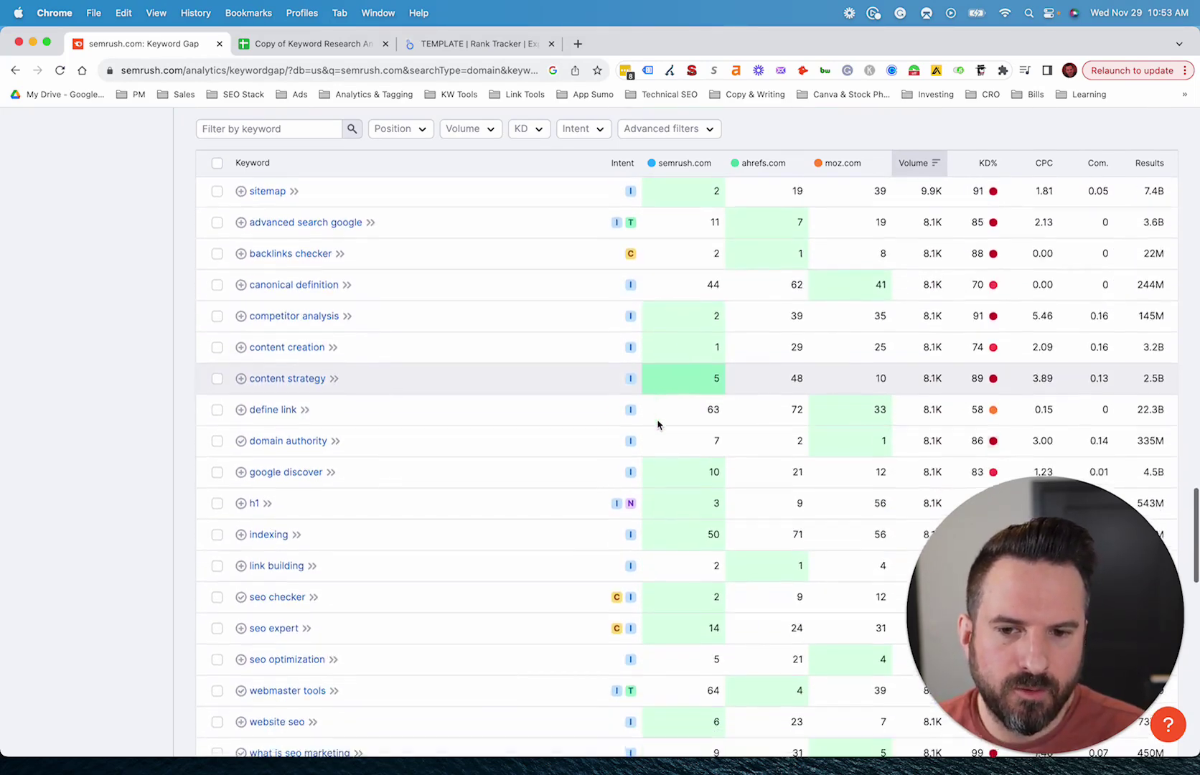
{"action": "scroll", "coordinate": [658, 422], "scroll_direction": "up", "scroll_amount": 10}
{"action": "scroll", "coordinate": [658, 422], "scroll_direction": "up", "scroll_amount": 15}
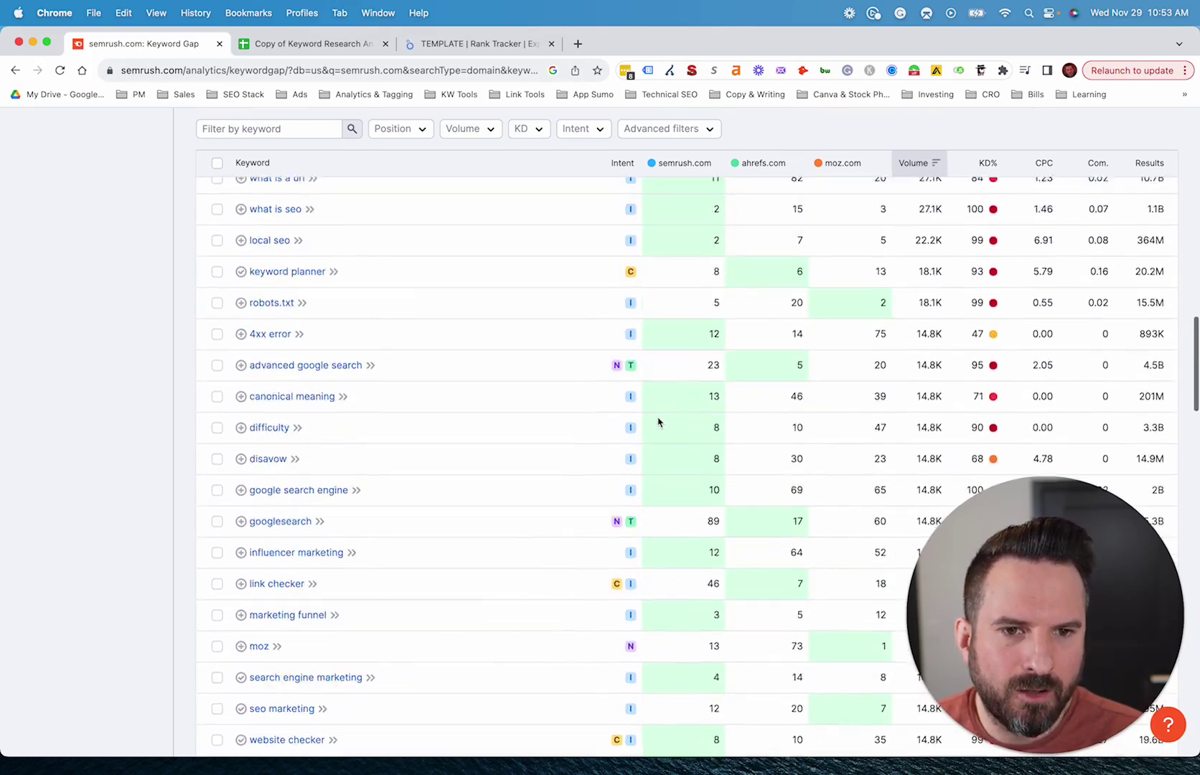
{"action": "scroll", "coordinate": [659, 422], "scroll_direction": "up", "scroll_amount": 20}
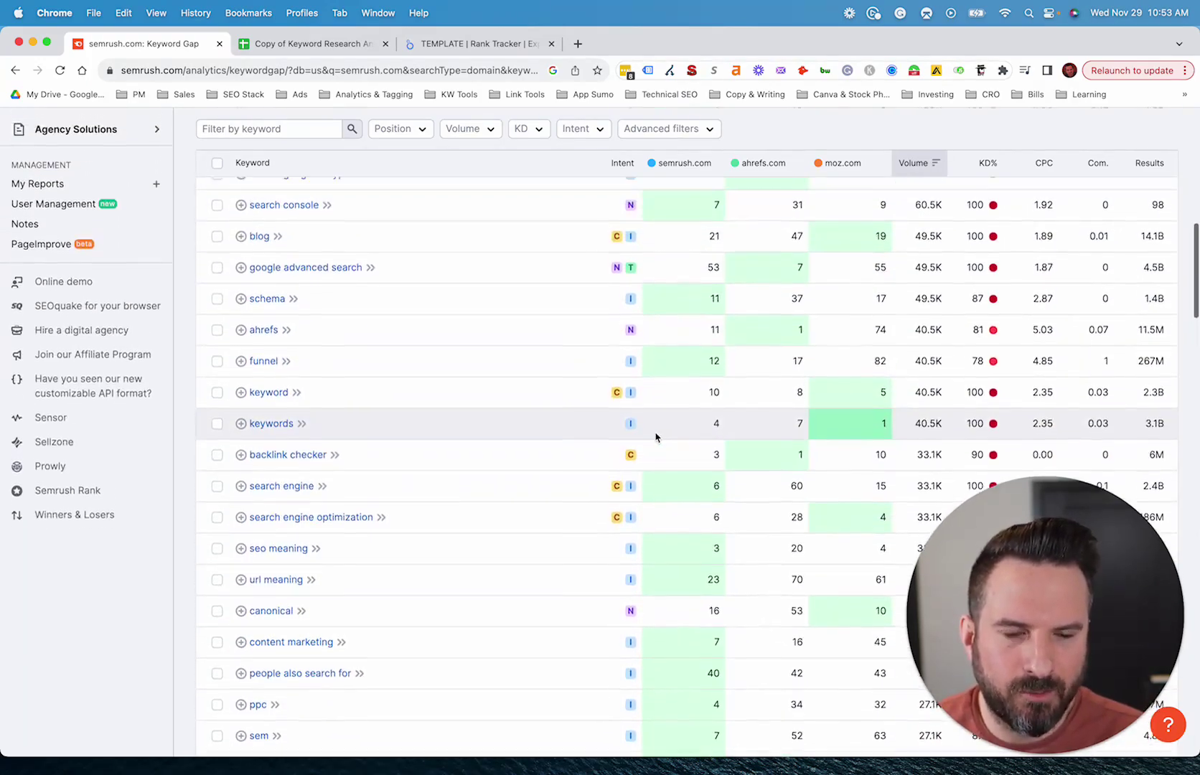
{"action": "scroll", "coordinate": [659, 437], "scroll_direction": "down", "scroll_amount": 5}
{"action": "scroll", "coordinate": [668, 431], "scroll_direction": "up", "scroll_amount": 3}
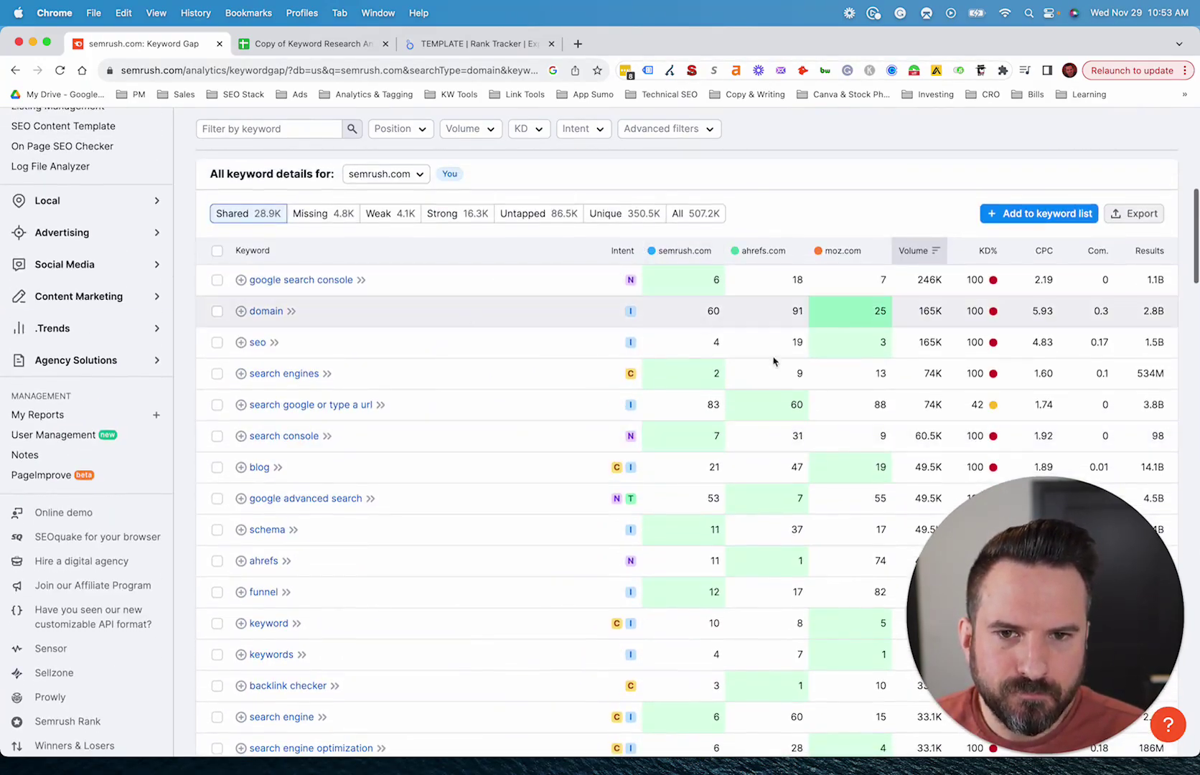
{"action": "scroll", "coordinate": [520, 458], "scroll_direction": "up", "scroll_amount": 4}
{"action": "scroll", "coordinate": [519, 458], "scroll_direction": "up", "scroll_amount": 1}
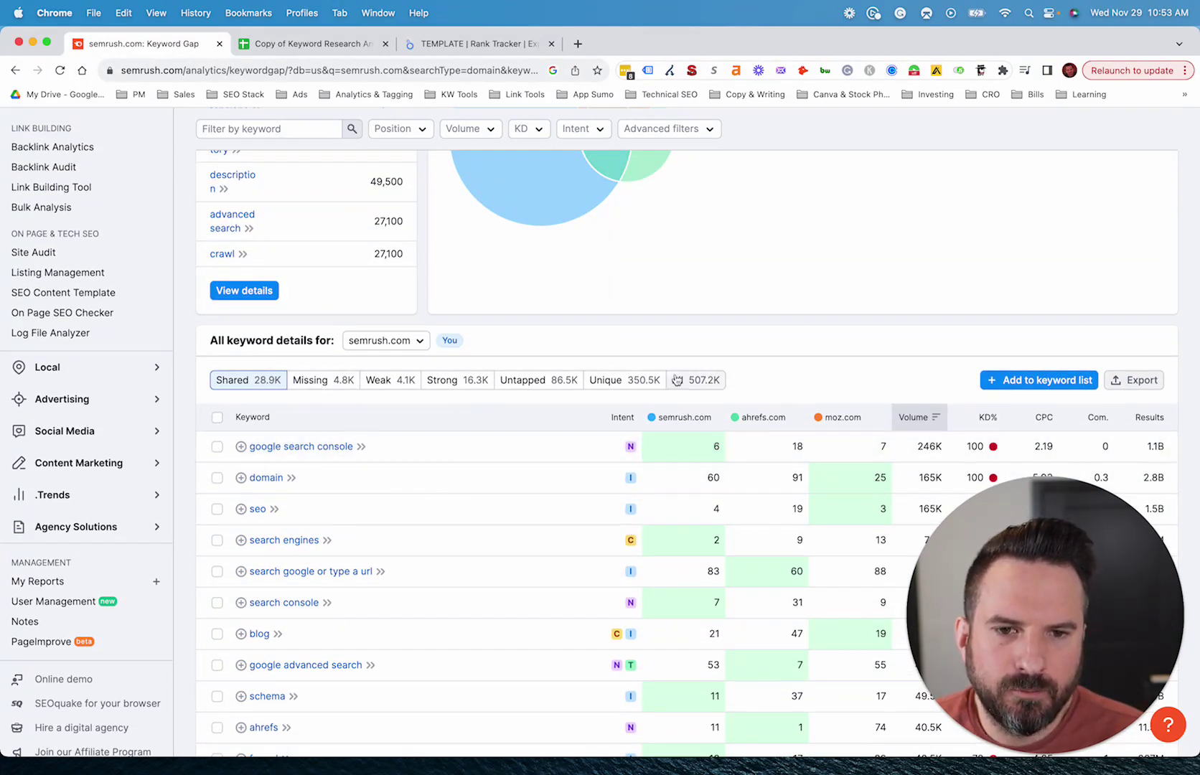
{"action": "left_click", "coordinate": [396, 340]}
{"action": "scroll", "coordinate": [718, 340], "scroll_direction": "up", "scroll_amount": 5}
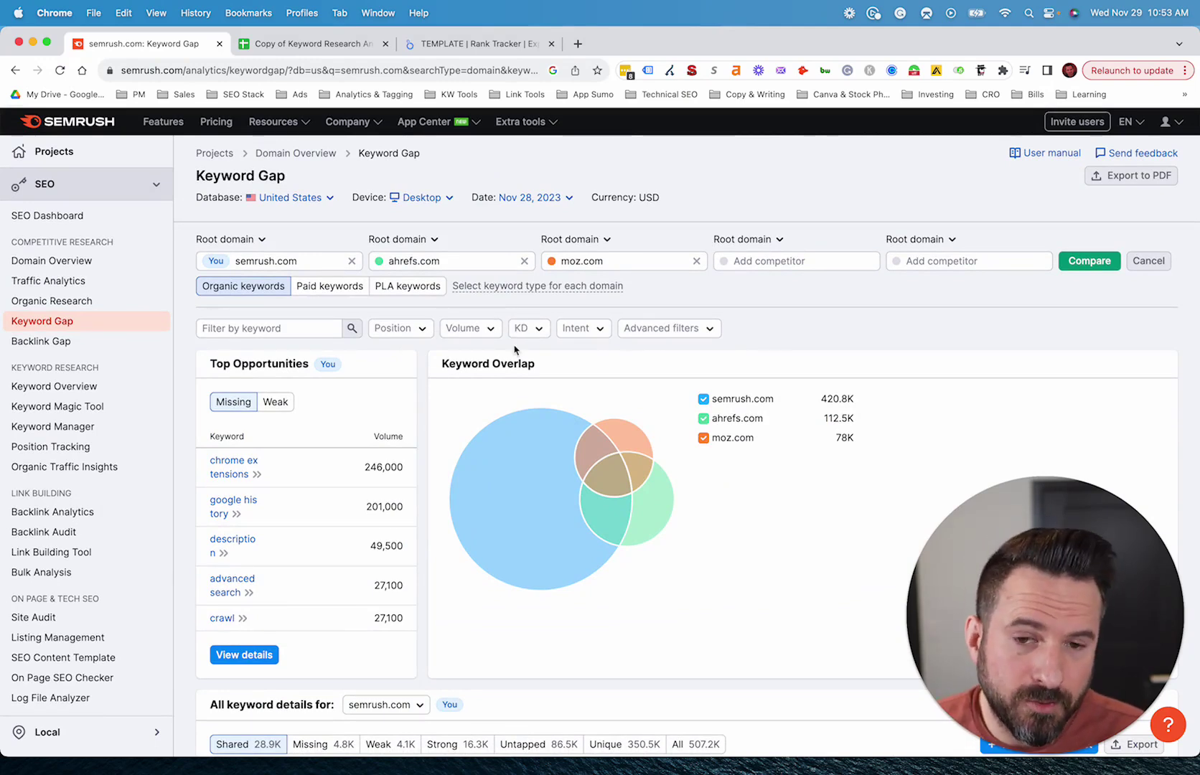
Preview the Position, KD and Intent filter options without applying any.
{"action": "left_click", "coordinate": [410, 328]}
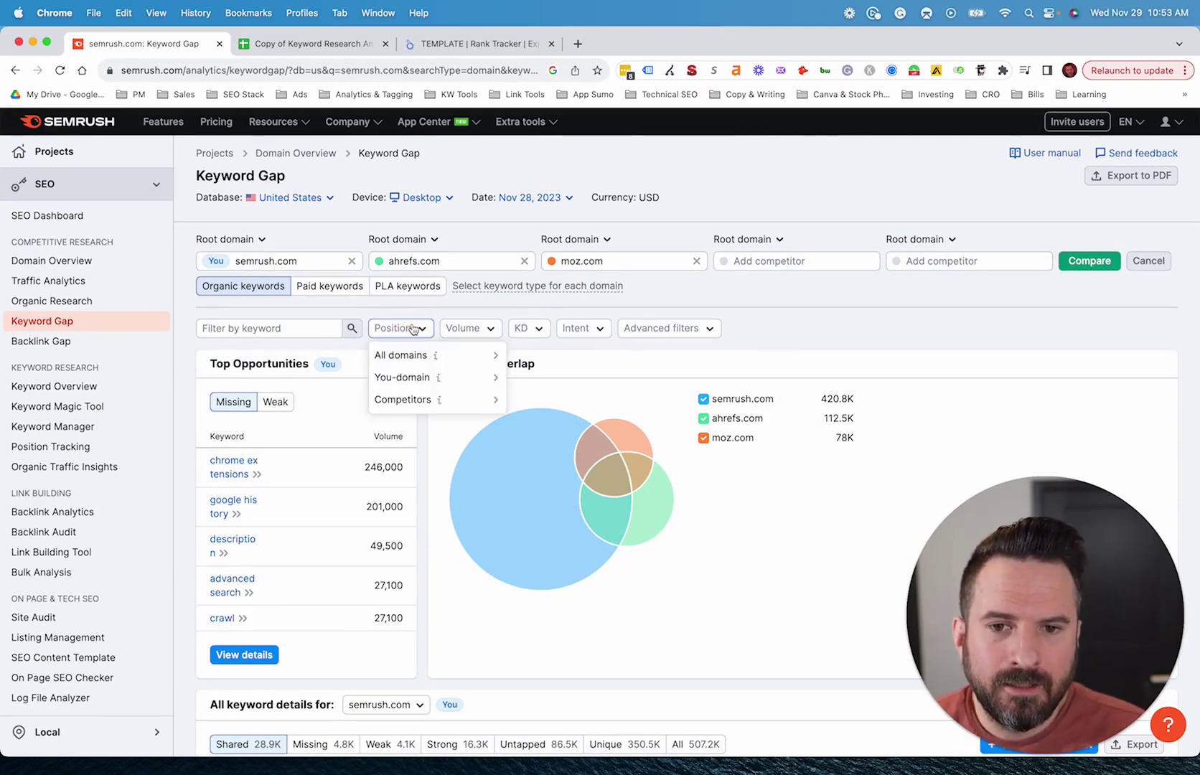
{"action": "left_click", "coordinate": [875, 323]}
{"action": "left_click", "coordinate": [527, 328]}
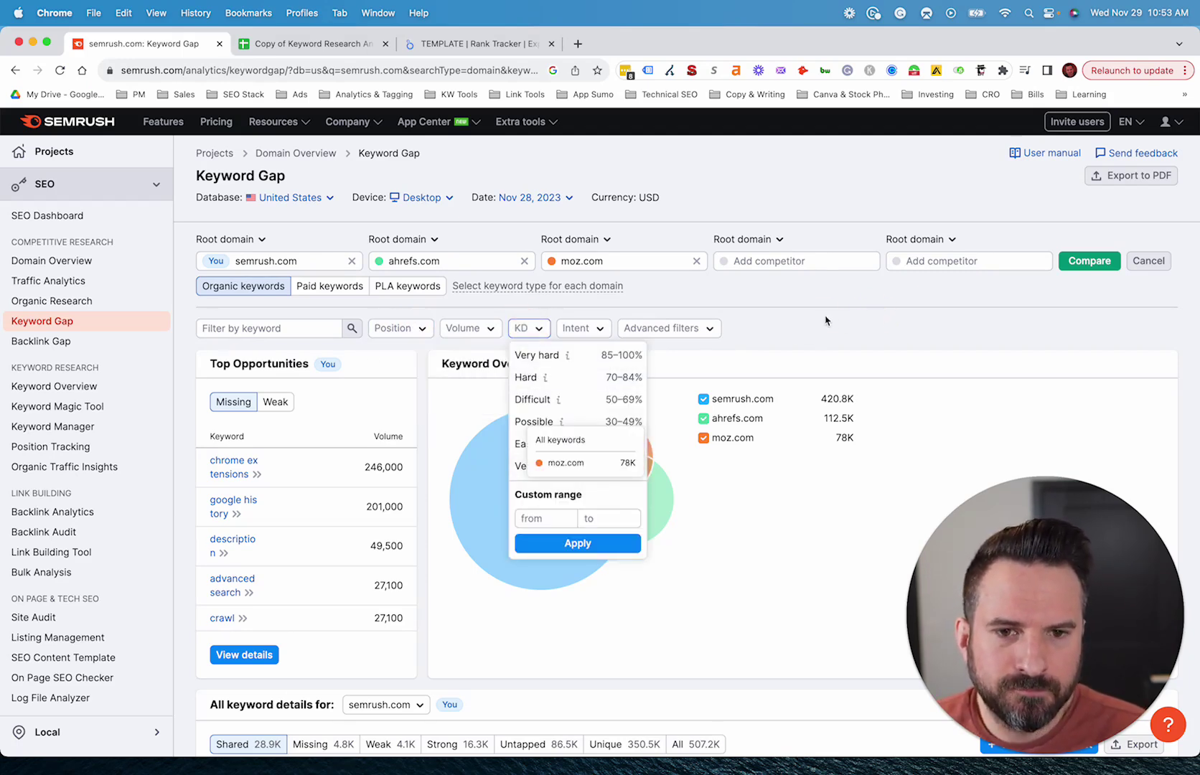
{"action": "left_click", "coordinate": [463, 343]}
{"action": "left_click", "coordinate": [583, 328]}
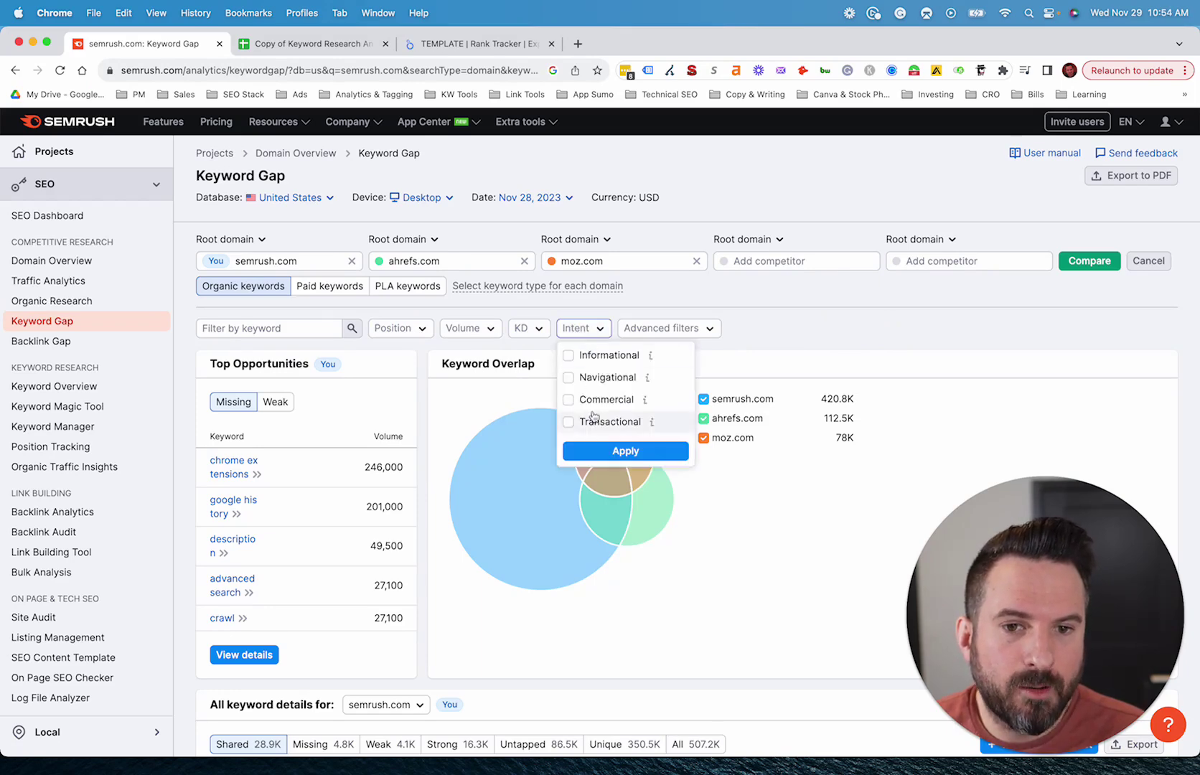
{"action": "left_click", "coordinate": [874, 316]}
Go to the Keyword Magic Tool start page, then bring up the keyword research spreadsheet.
{"action": "scroll", "coordinate": [915, 361], "scroll_direction": "down", "scroll_amount": 5}
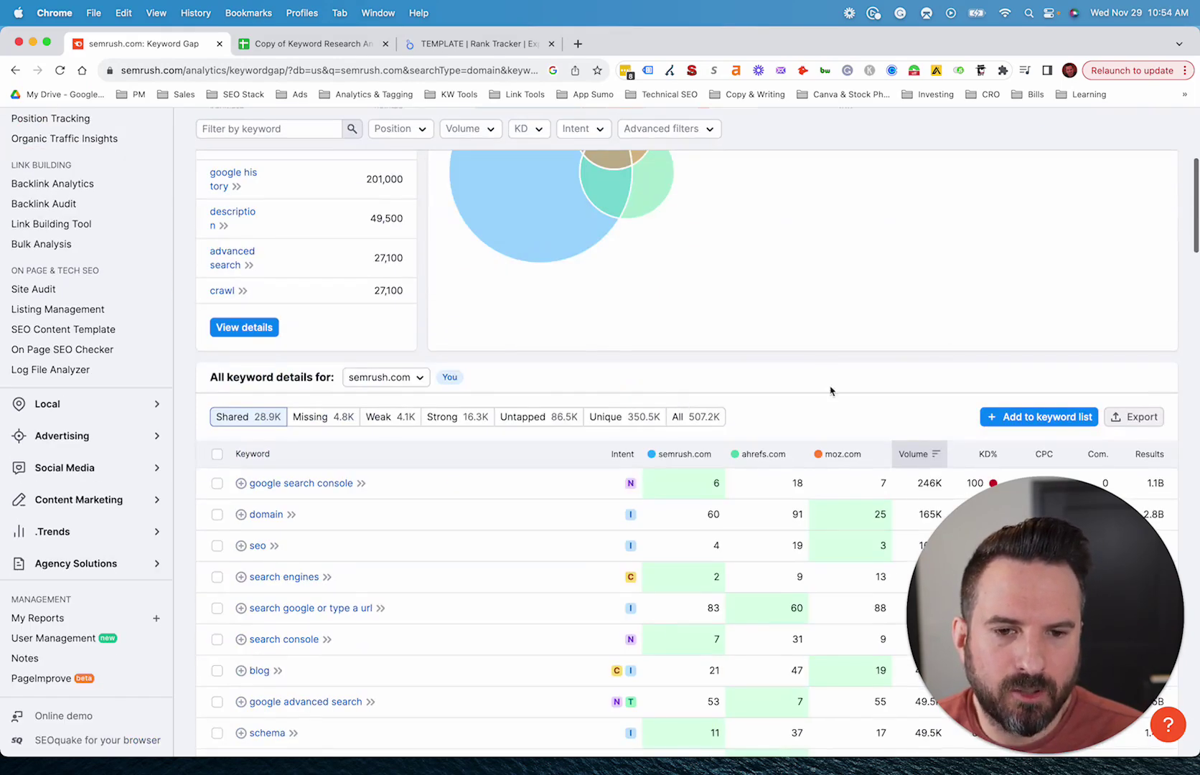
{"action": "scroll", "coordinate": [653, 395], "scroll_direction": "down", "scroll_amount": 3}
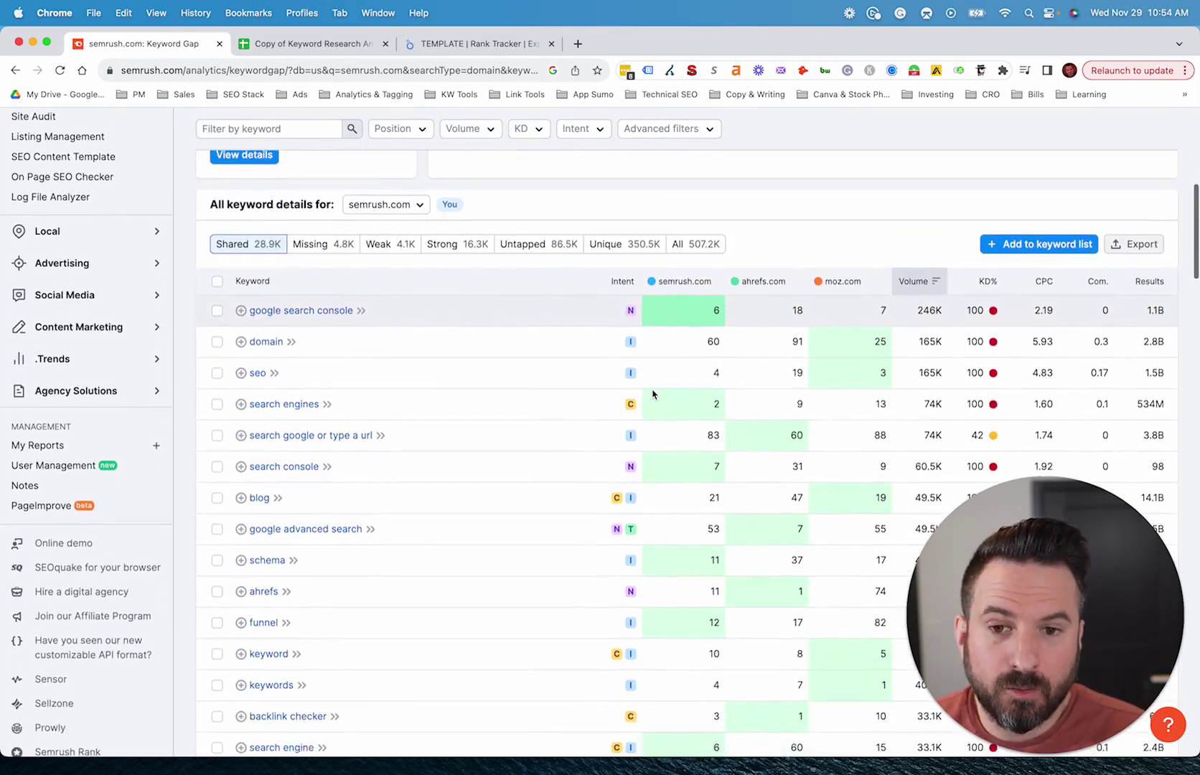
{"action": "mouse_move", "coordinate": [652, 393]}
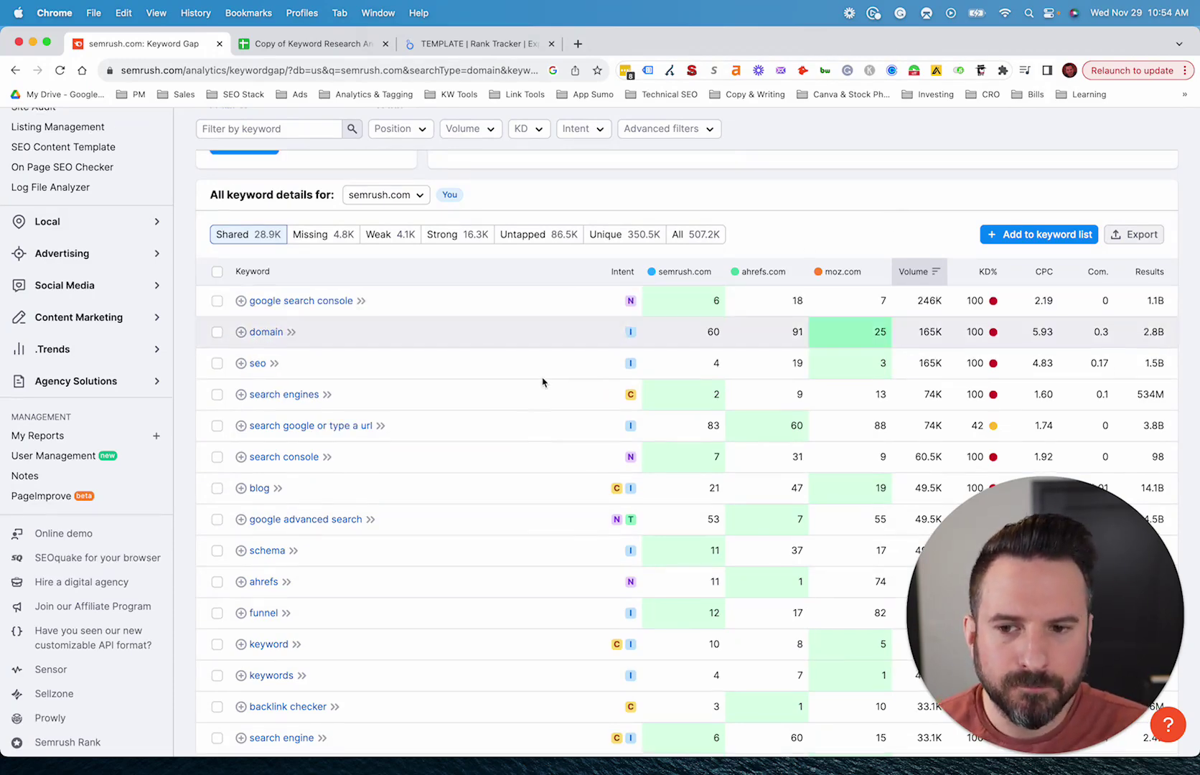
{"action": "scroll", "coordinate": [543, 380], "scroll_direction": "up", "scroll_amount": 10}
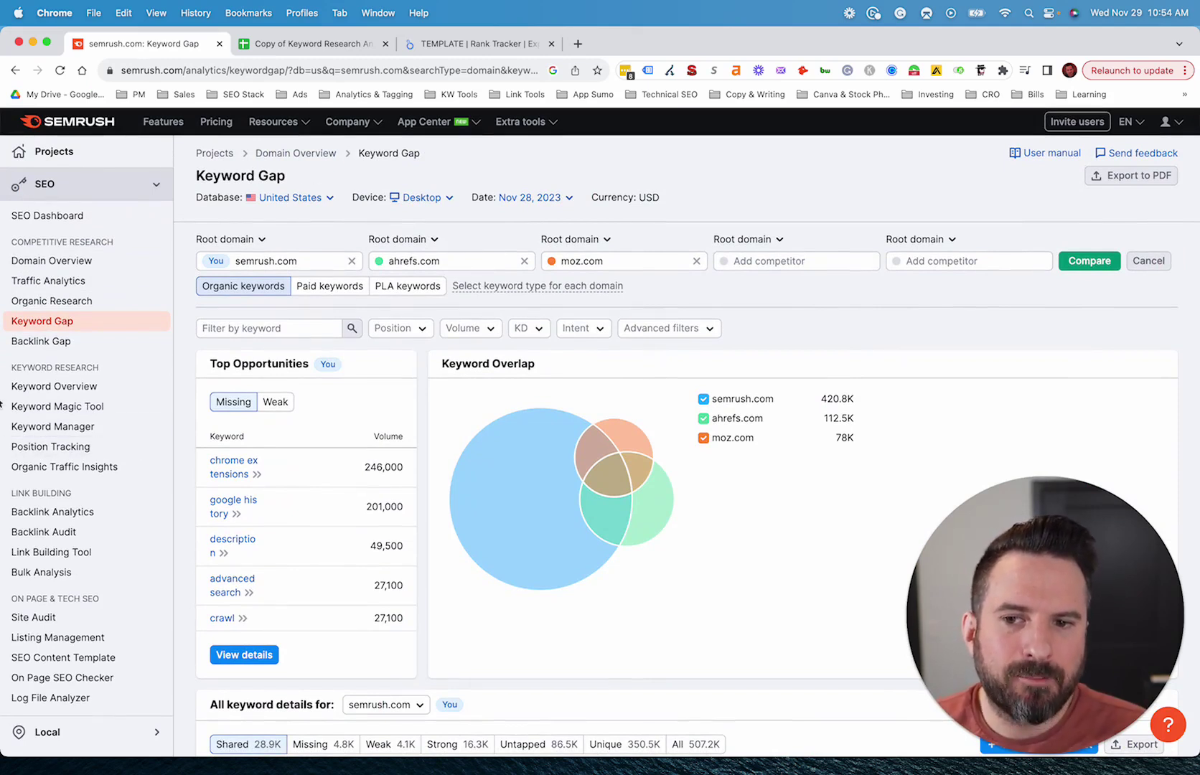
{"action": "left_click", "coordinate": [76, 414]}
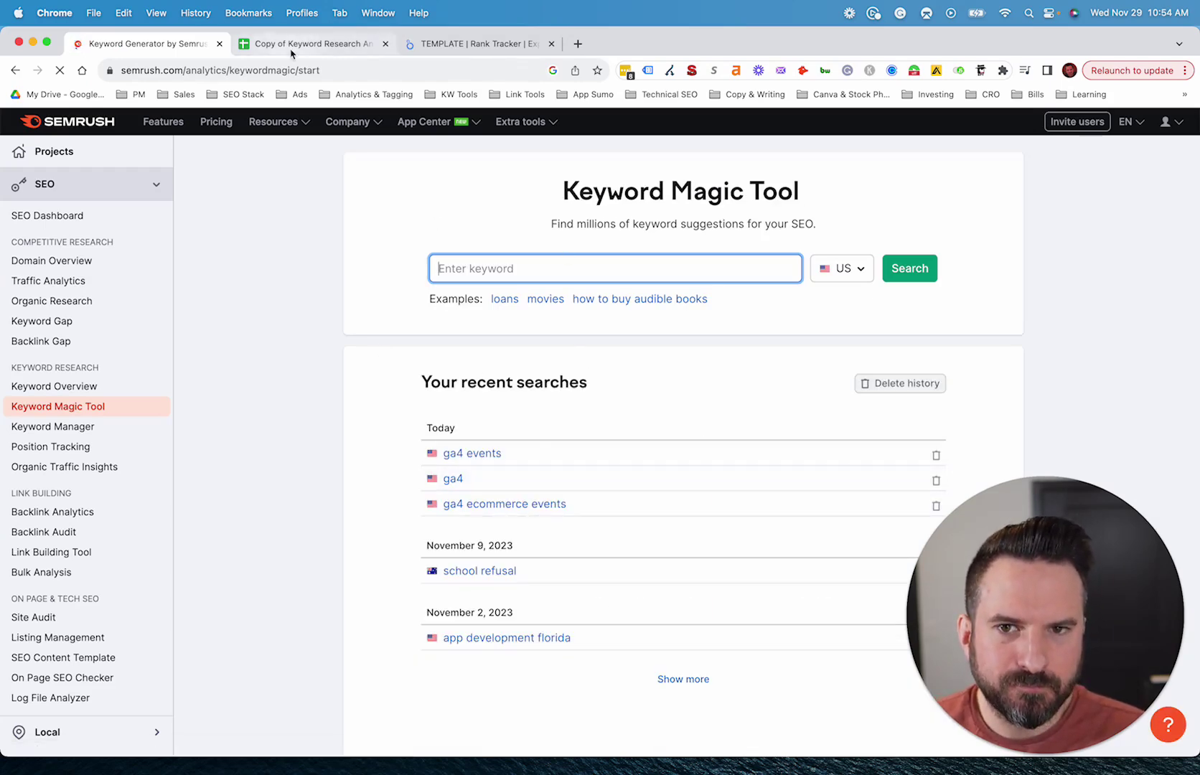
{"action": "left_click", "coordinate": [308, 44]}
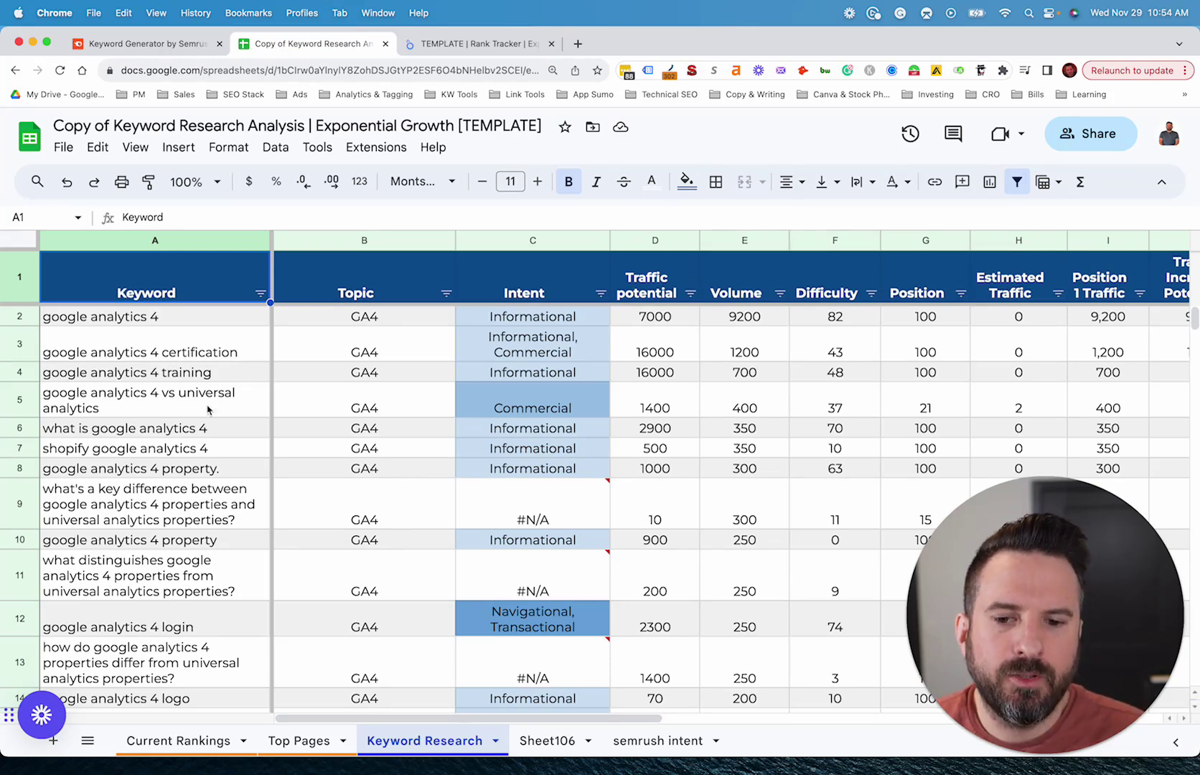
Look over the semrush intent sheet's keyword data B4:H14, then return to Keyword Research.
{"action": "left_click", "coordinate": [352, 280]}
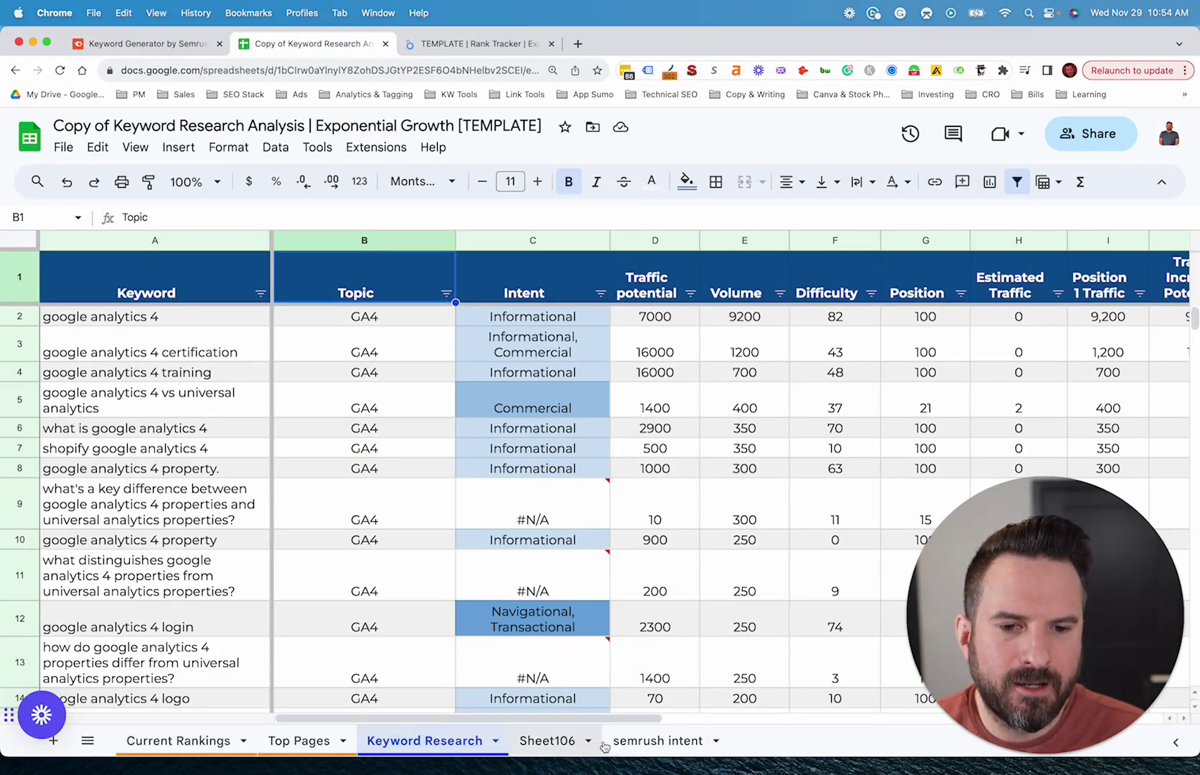
{"action": "left_click", "coordinate": [646, 743]}
{"action": "left_click_drag", "start_coordinate": [150, 319], "coordinate": [732, 502]}
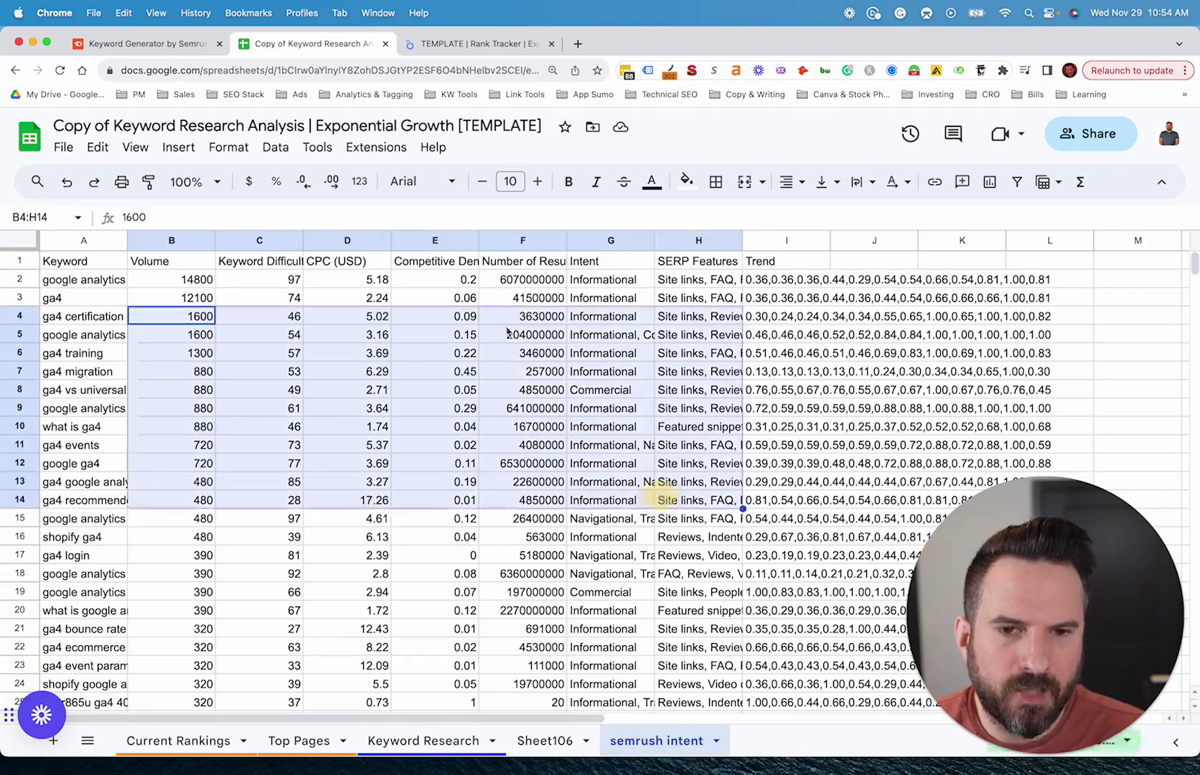
{"action": "left_click", "coordinate": [605, 357]}
{"action": "left_click", "coordinate": [416, 739]}
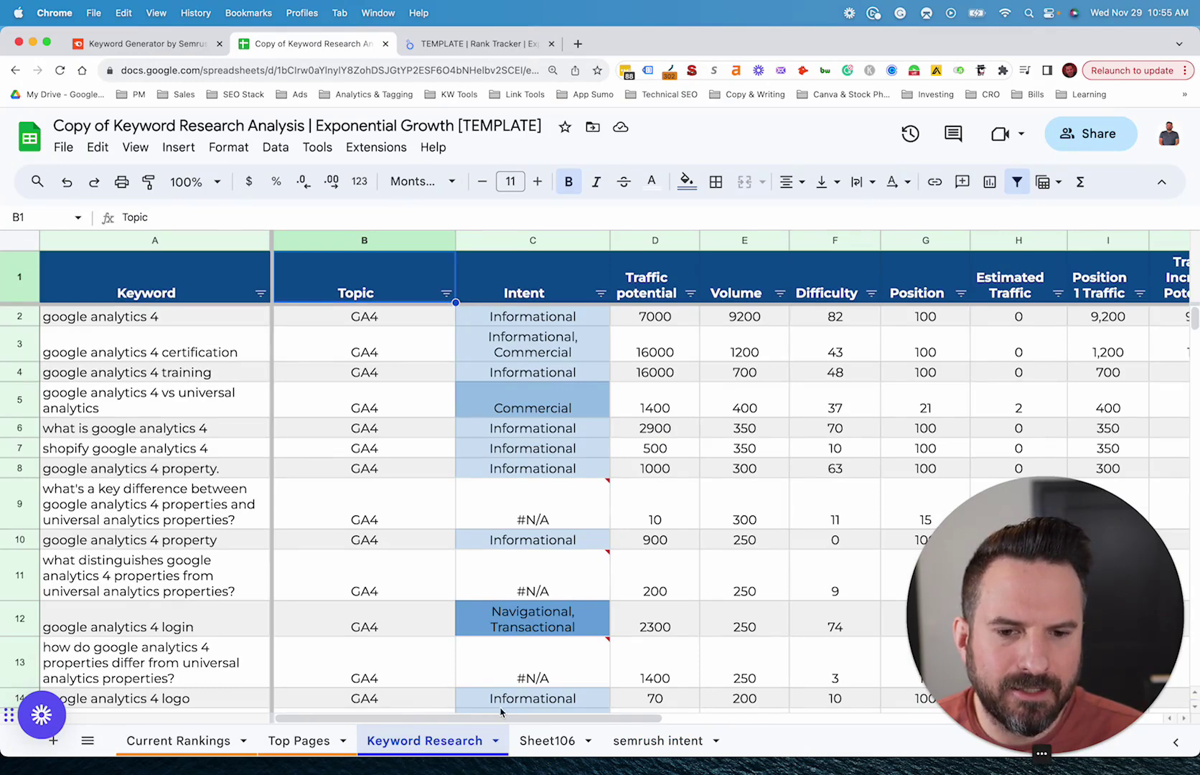
Review the Position values in G2:G13 and the estimated traffic and potential cells H1:J6.
{"action": "left_click", "coordinate": [343, 719]}
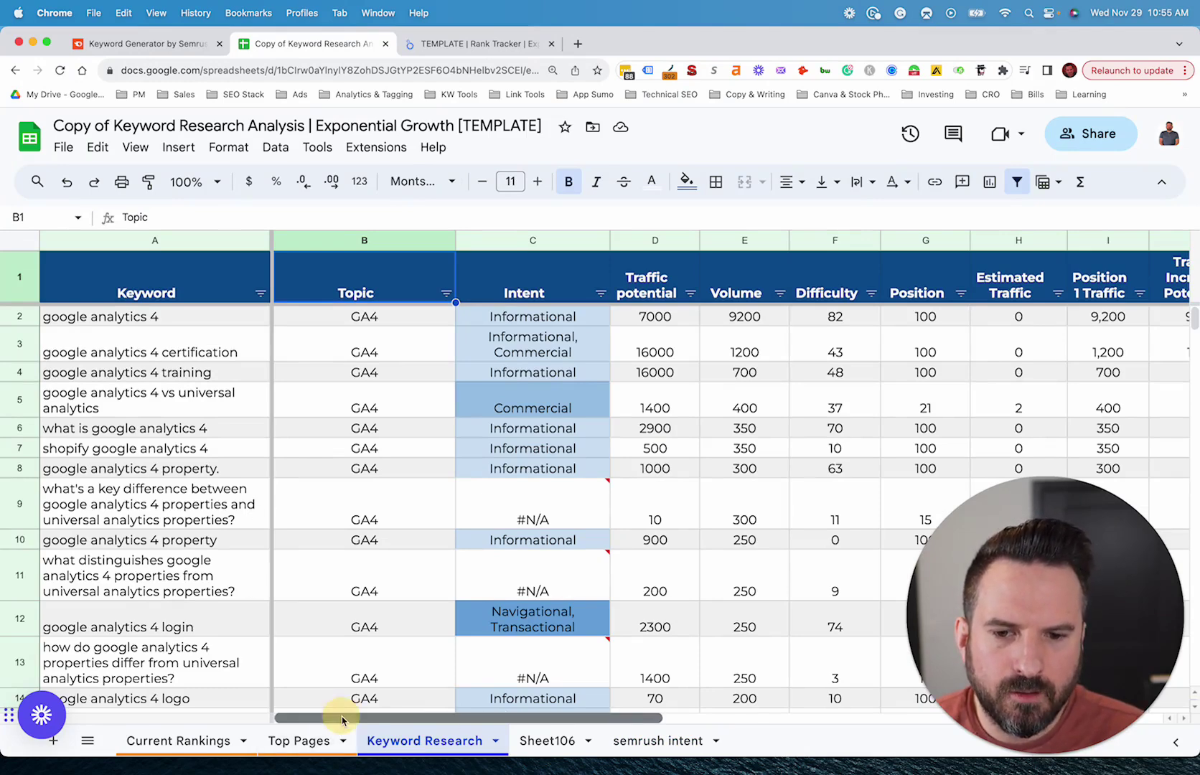
{"action": "left_click_drag", "start_coordinate": [344, 720], "coordinate": [522, 718]}
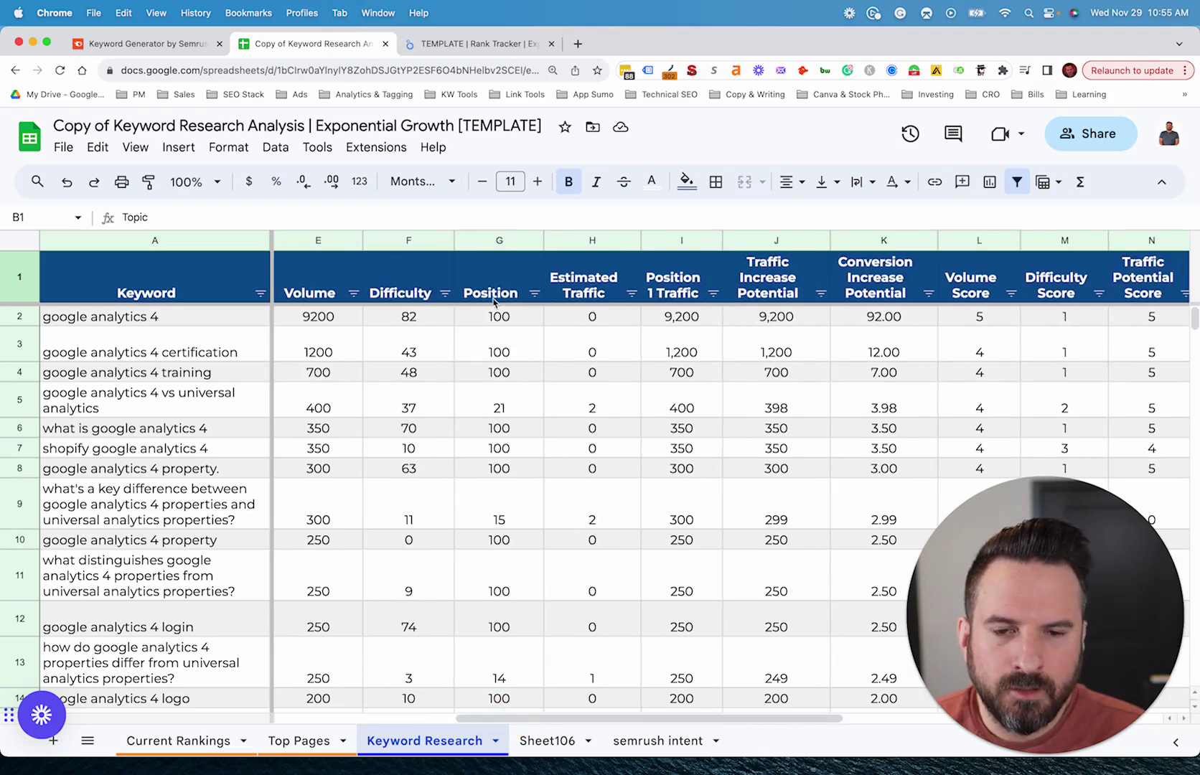
{"action": "left_click_drag", "start_coordinate": [498, 320], "coordinate": [472, 656]}
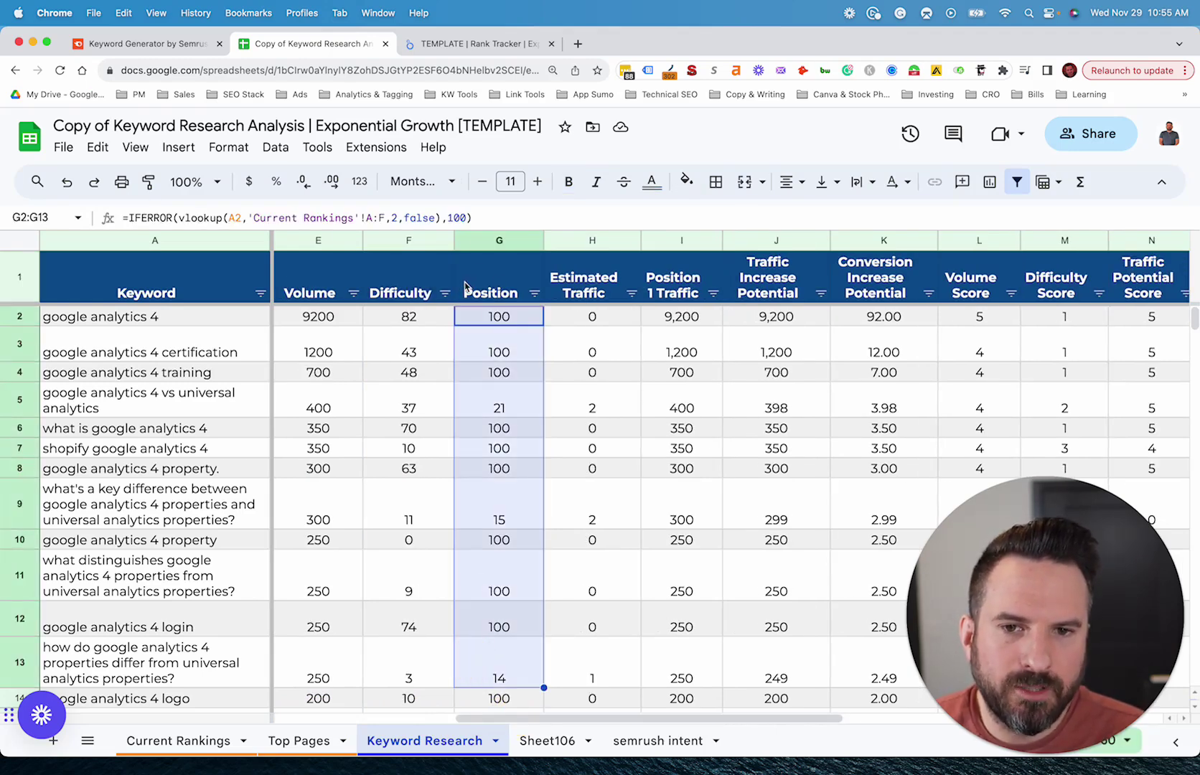
{"action": "left_click", "coordinate": [495, 270]}
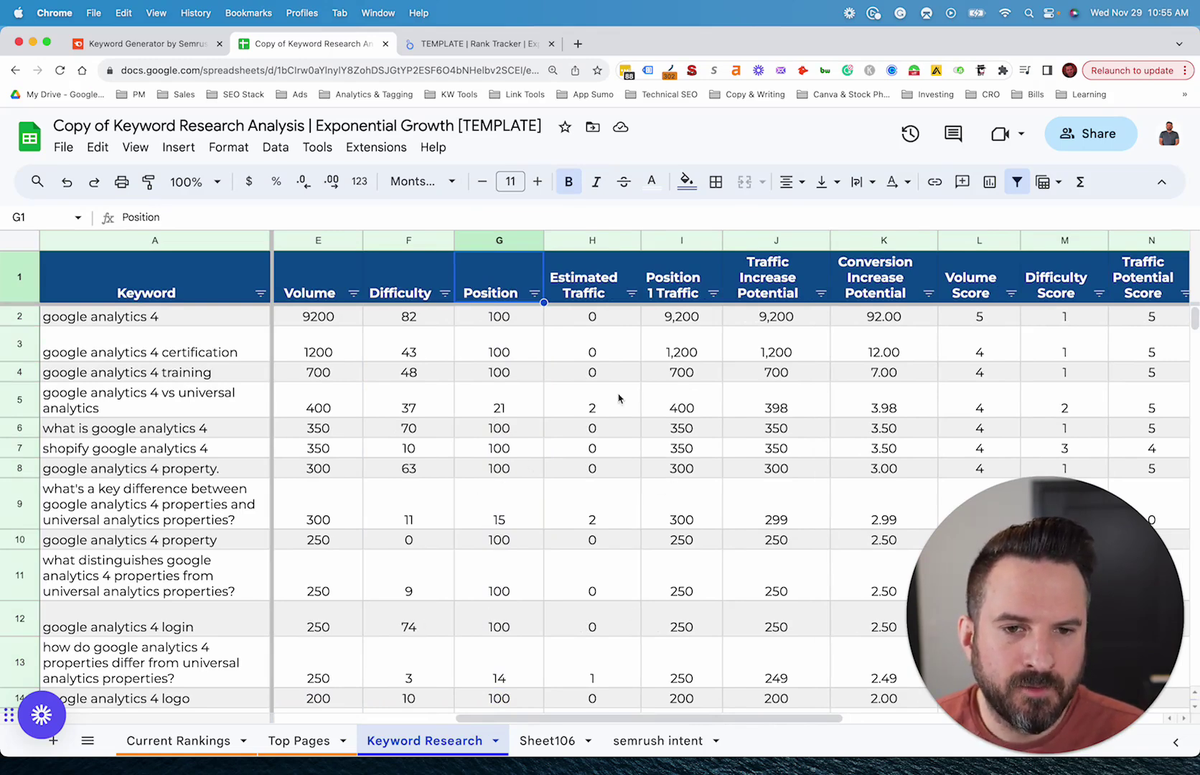
{"action": "left_click_drag", "start_coordinate": [586, 283], "coordinate": [797, 429]}
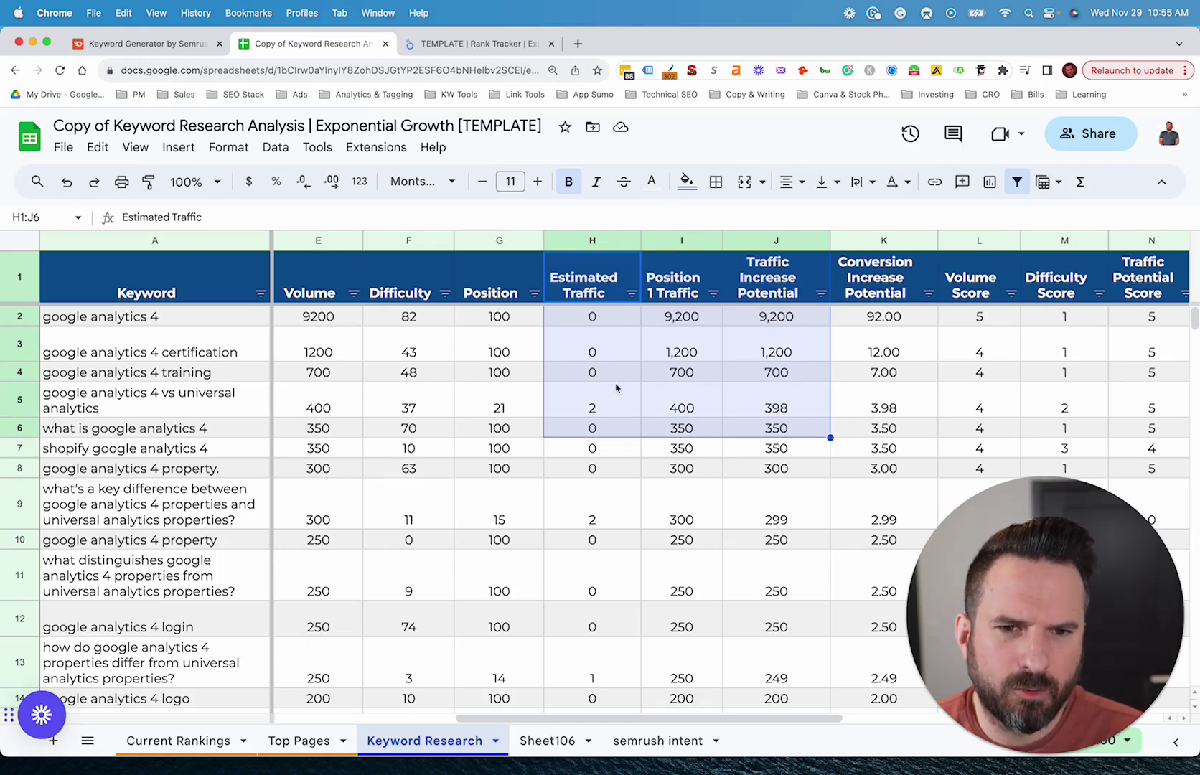
{"action": "left_click_drag", "start_coordinate": [682, 346], "coordinate": [669, 524]}
{"action": "left_click_drag", "start_coordinate": [715, 721], "coordinate": [762, 718]}
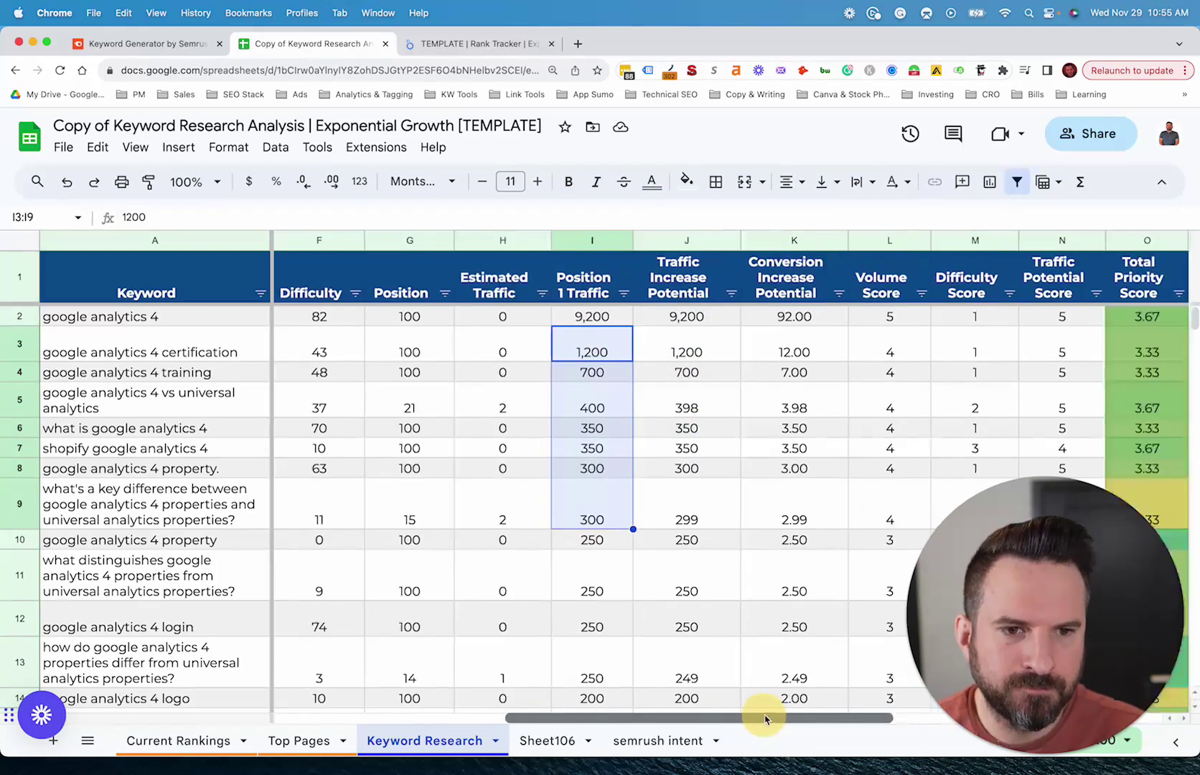
Inspect Conversion Increase Potential (92.00) and the C2 intent formula, selecting column K.
{"action": "left_click", "coordinate": [779, 290]}
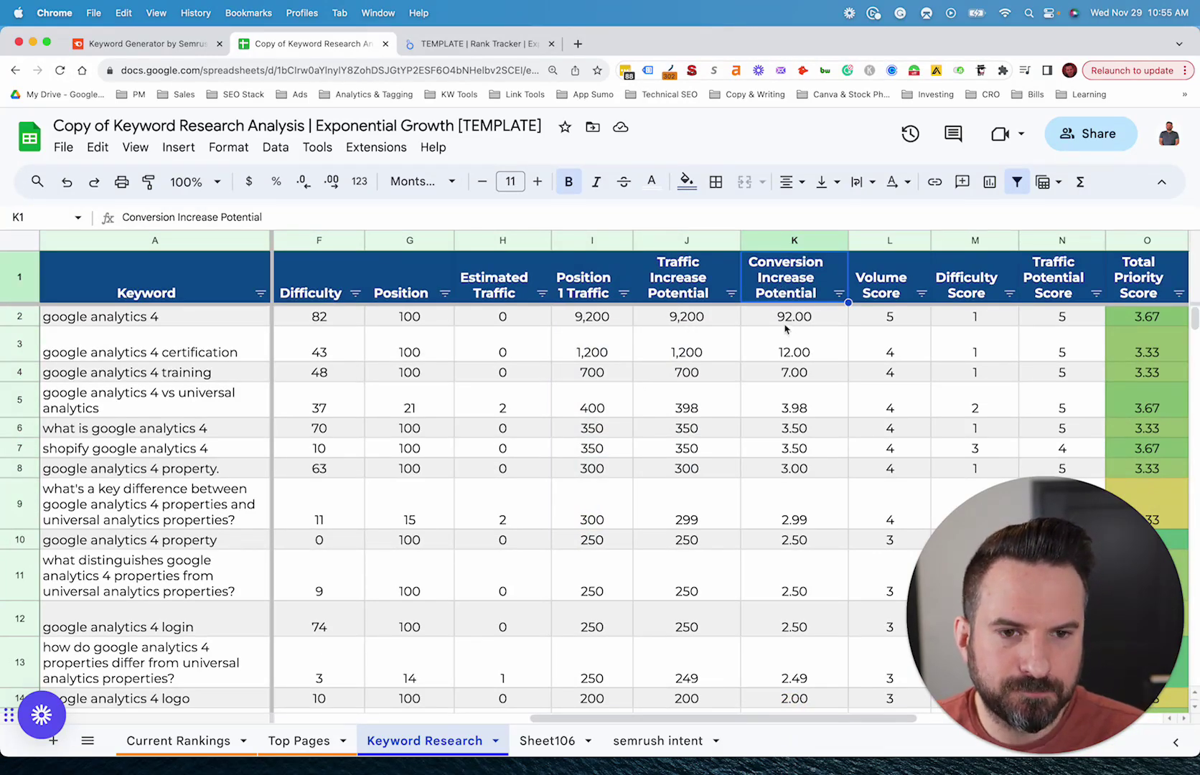
{"action": "left_click", "coordinate": [793, 319]}
{"action": "key", "text": "Up"}
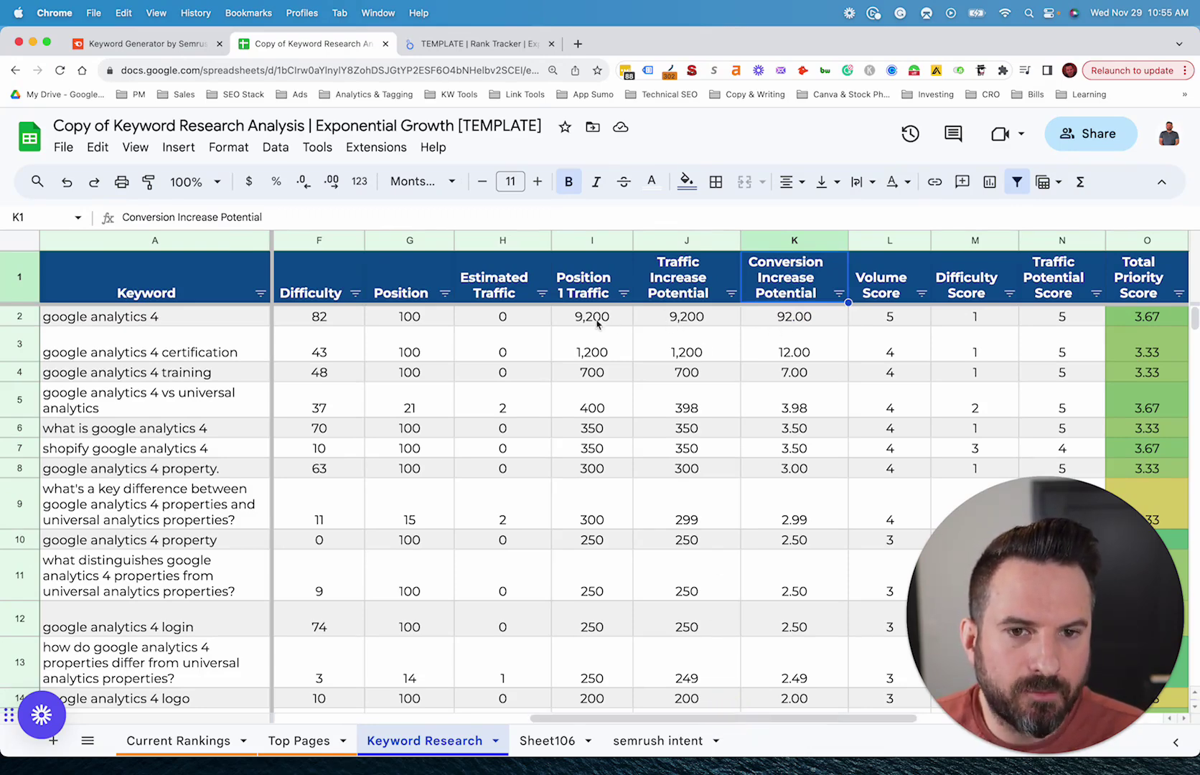
{"action": "left_click_drag", "start_coordinate": [653, 718], "coordinate": [430, 716]}
{"action": "left_click", "coordinate": [531, 316]}
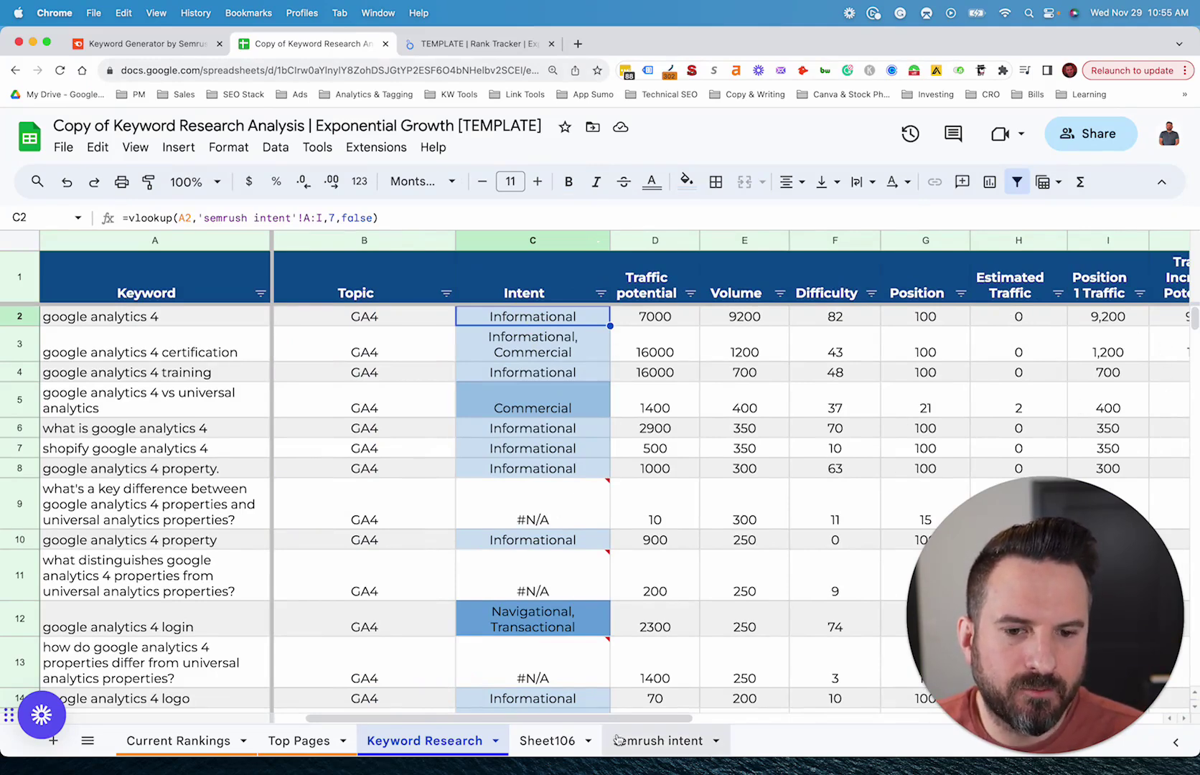
{"action": "left_click_drag", "start_coordinate": [625, 718], "coordinate": [822, 717]}
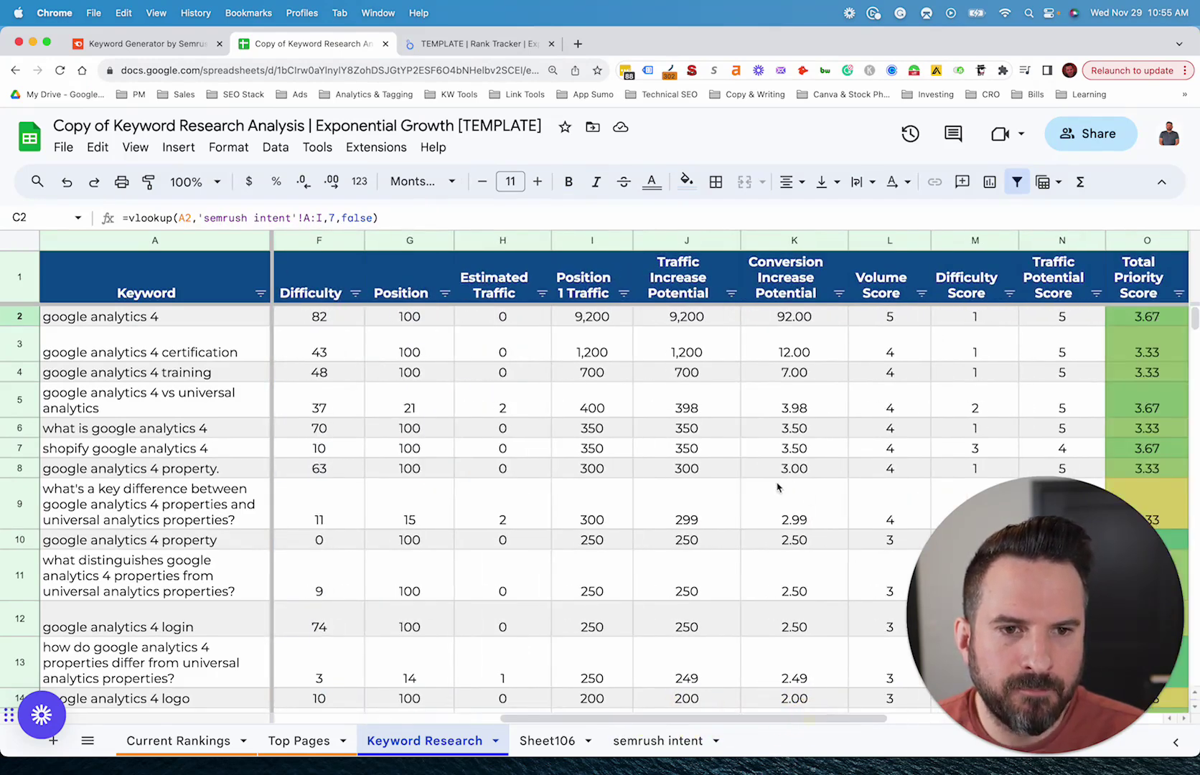
{"action": "left_click", "coordinate": [790, 242]}
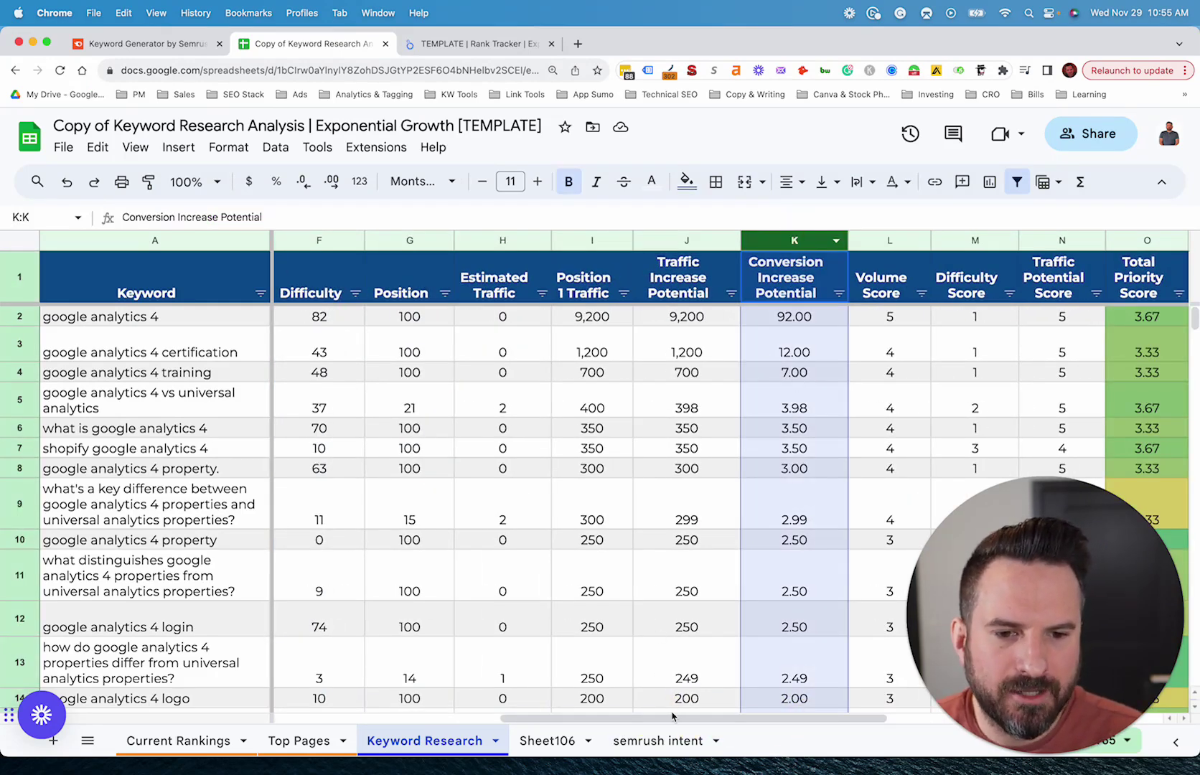
{"action": "left_click_drag", "start_coordinate": [672, 715], "coordinate": [710, 718]}
{"action": "left_click", "coordinate": [747, 292]}
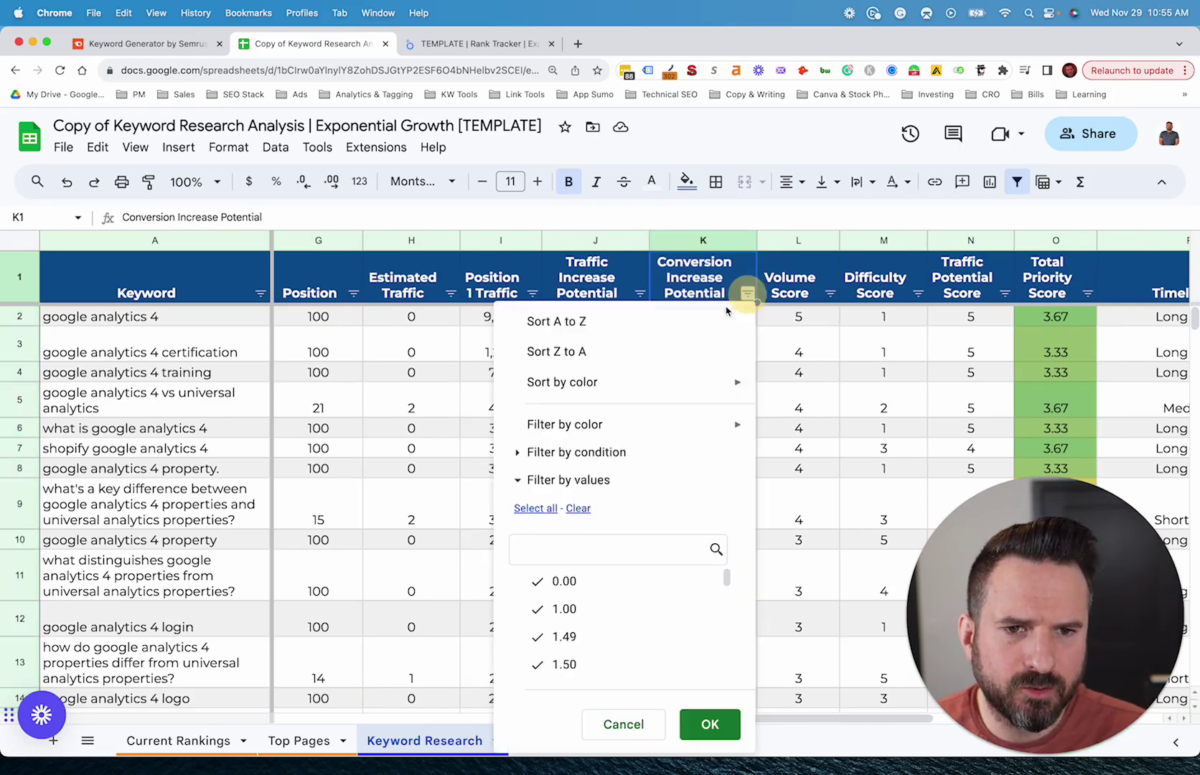
{"action": "left_click", "coordinate": [351, 373]}
{"action": "left_click_drag", "start_coordinate": [789, 243], "coordinate": [1074, 264]}
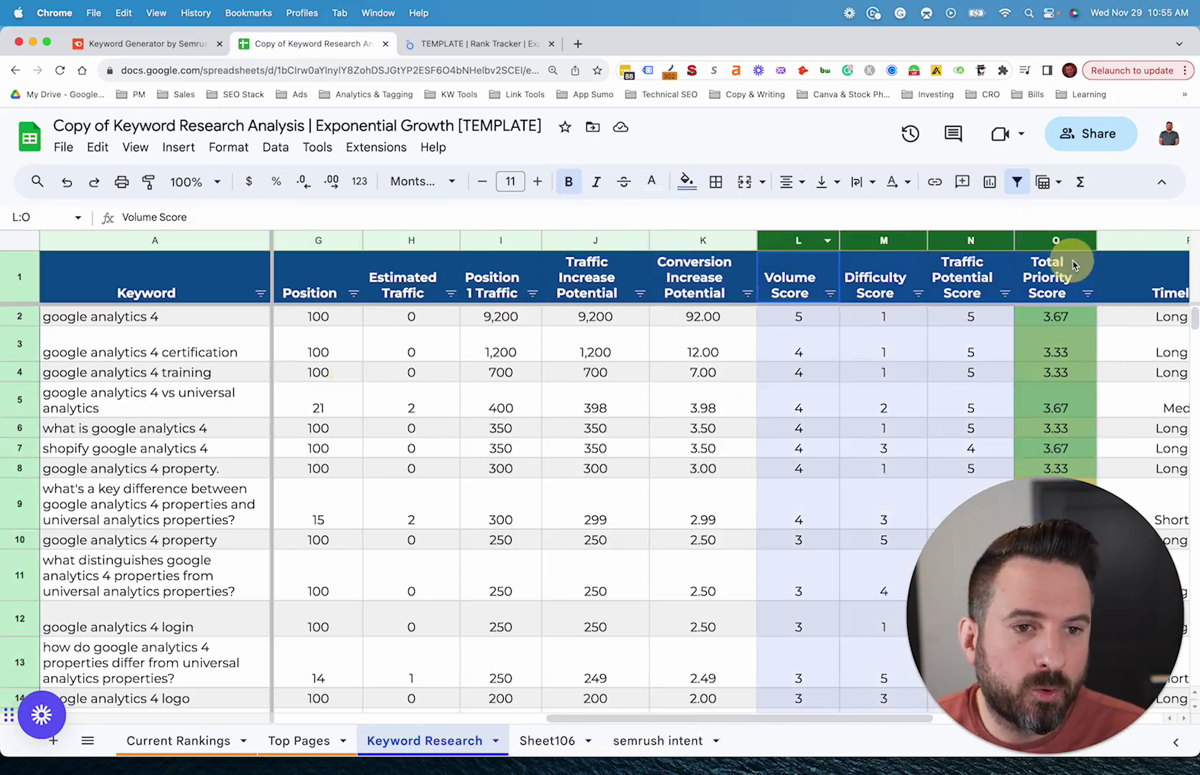
{"action": "left_click_drag", "start_coordinate": [691, 720], "coordinate": [767, 722]}
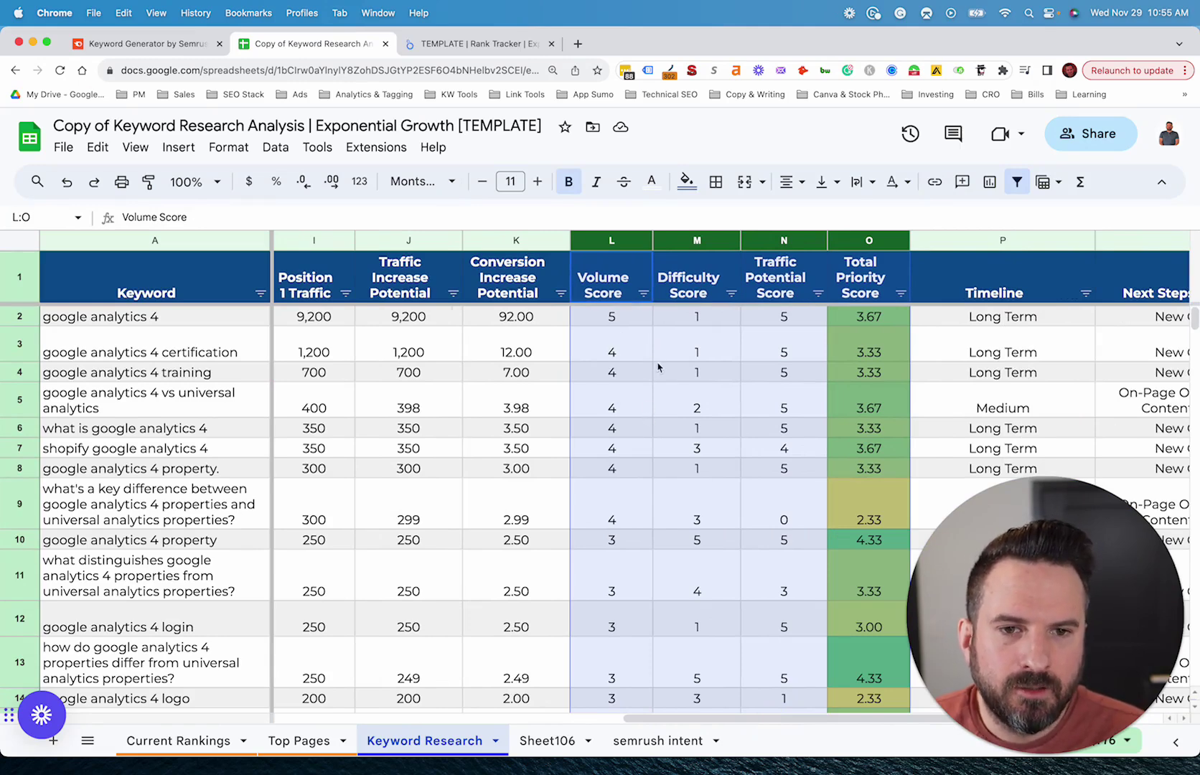
{"action": "left_click", "coordinate": [779, 294]}
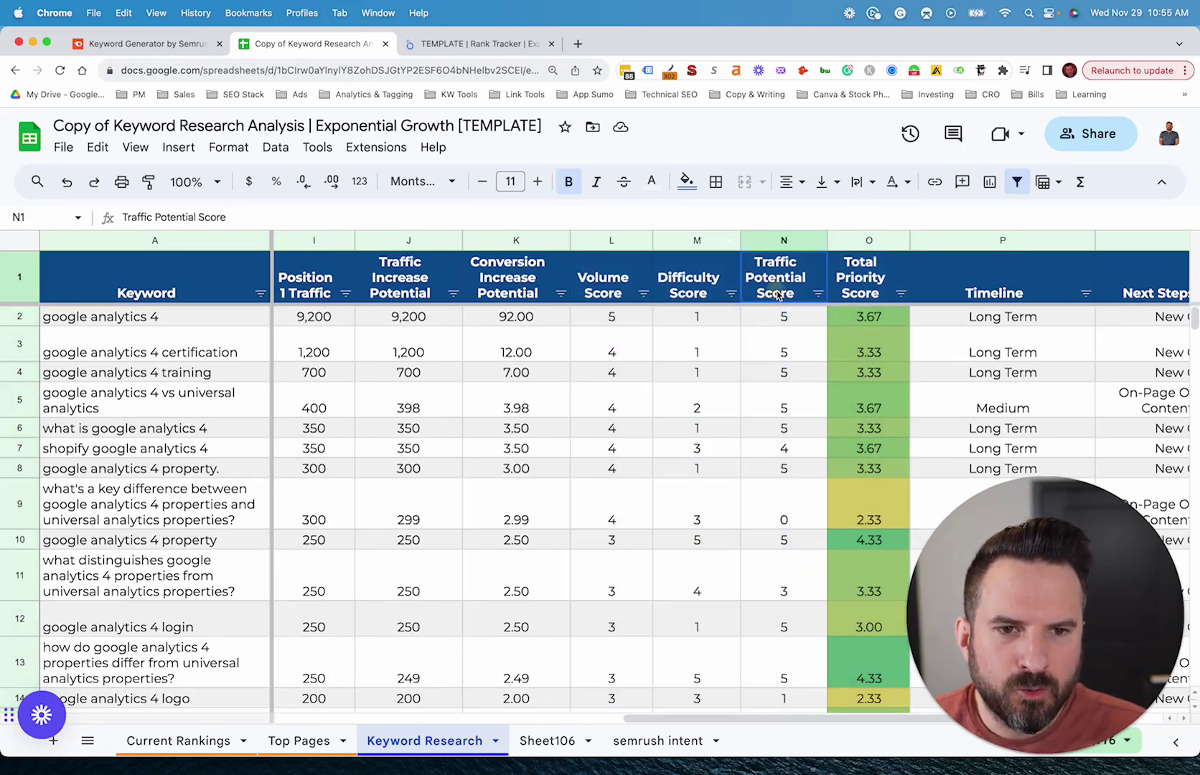
{"action": "left_click", "coordinate": [778, 244]}
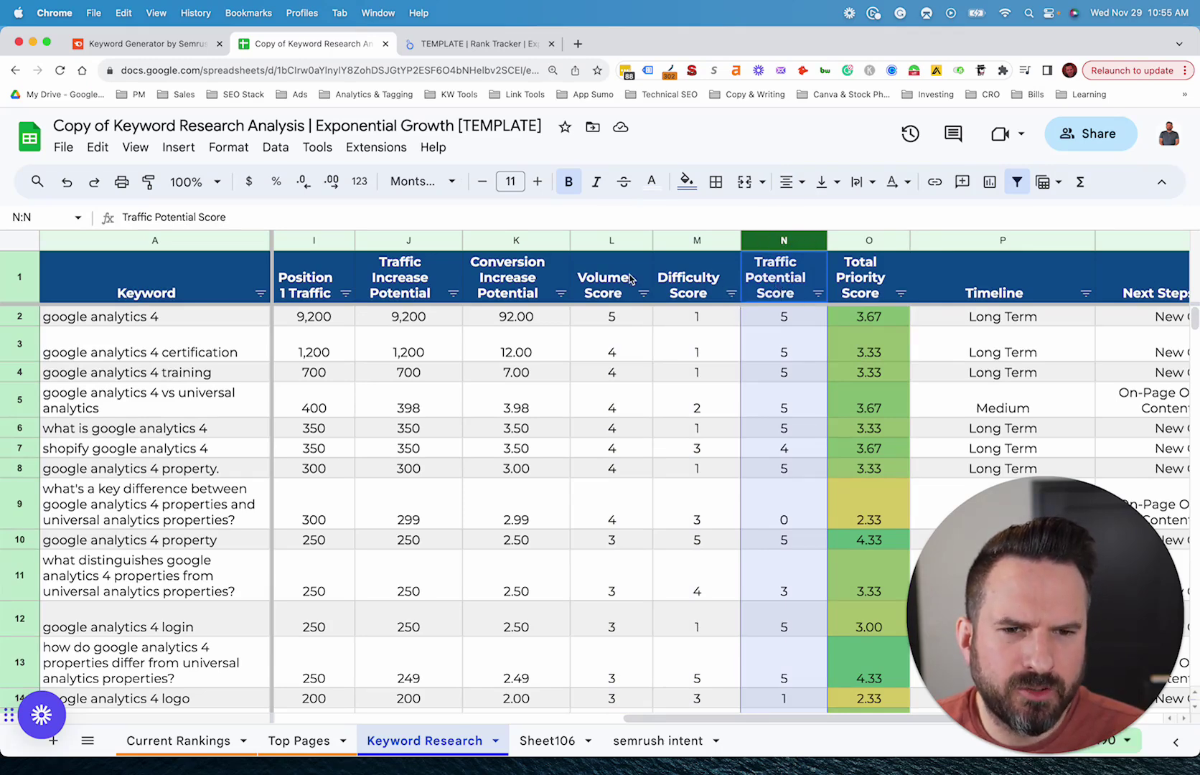
{"action": "left_click_drag", "start_coordinate": [604, 244], "coordinate": [678, 251]}
{"action": "left_click", "coordinate": [606, 287]}
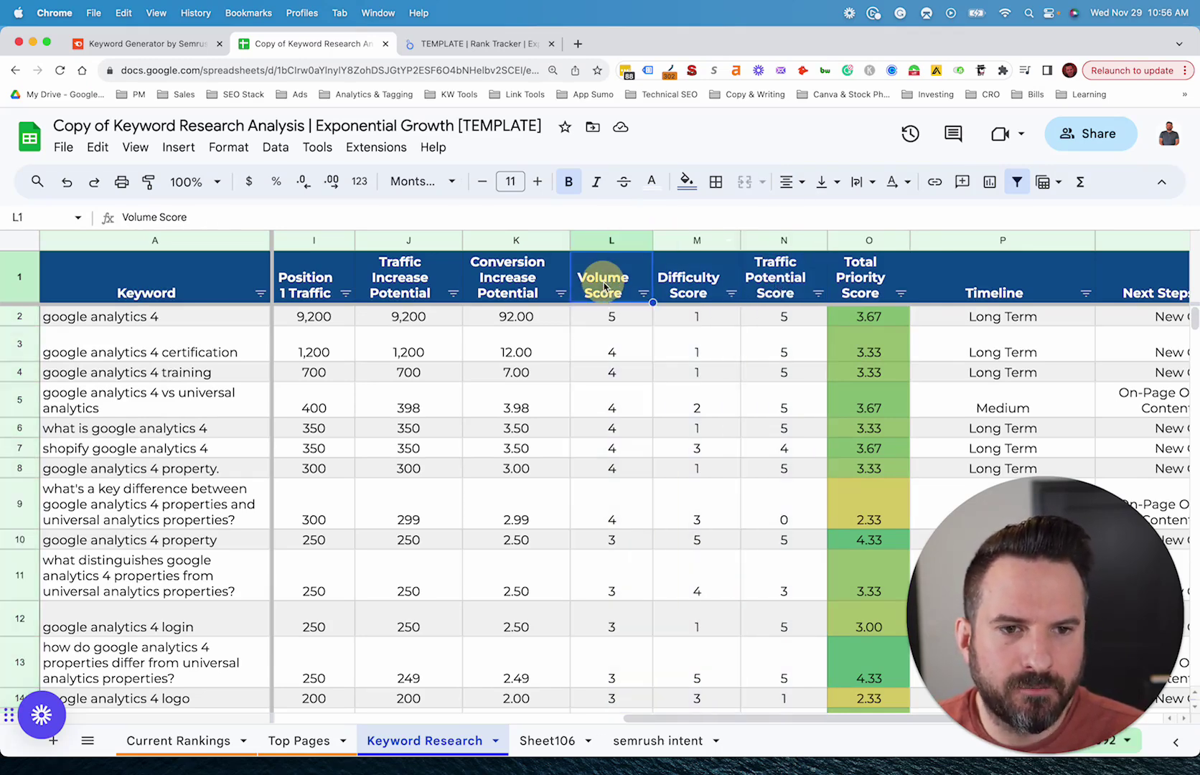
{"action": "left_click", "coordinate": [866, 240]}
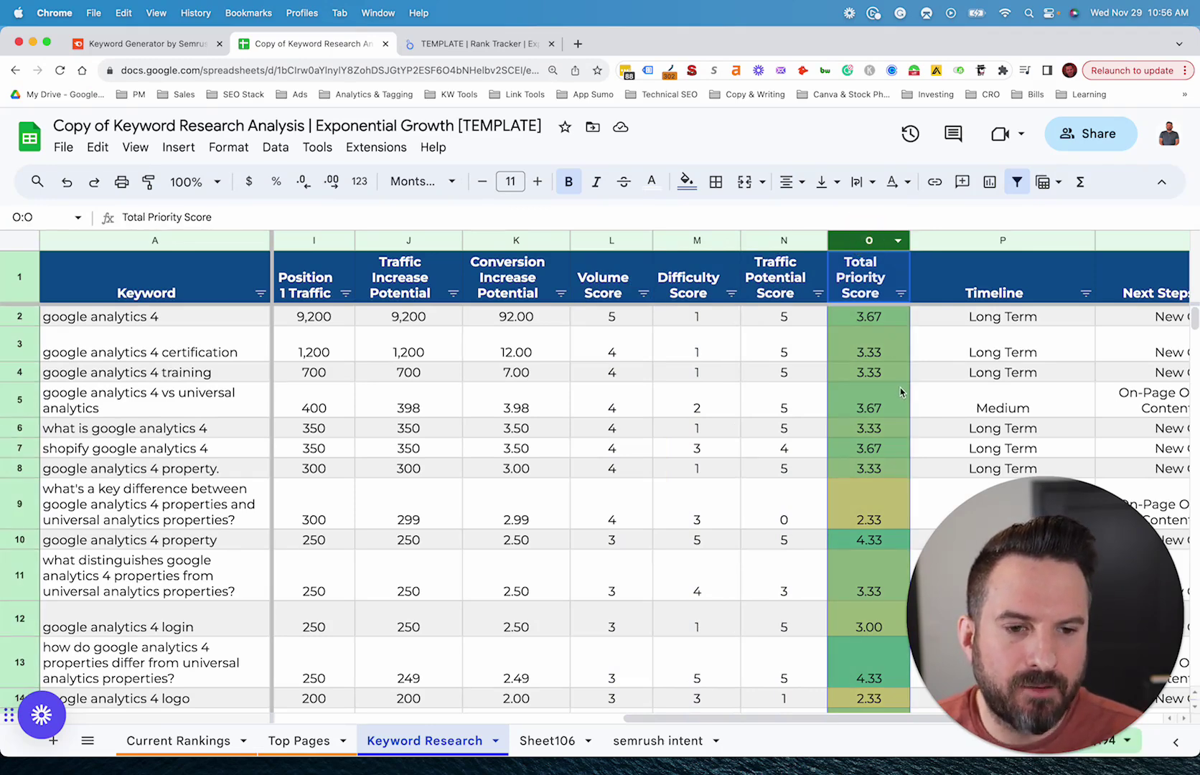
{"action": "scroll", "coordinate": [868, 431], "scroll_direction": "down", "scroll_amount": 1}
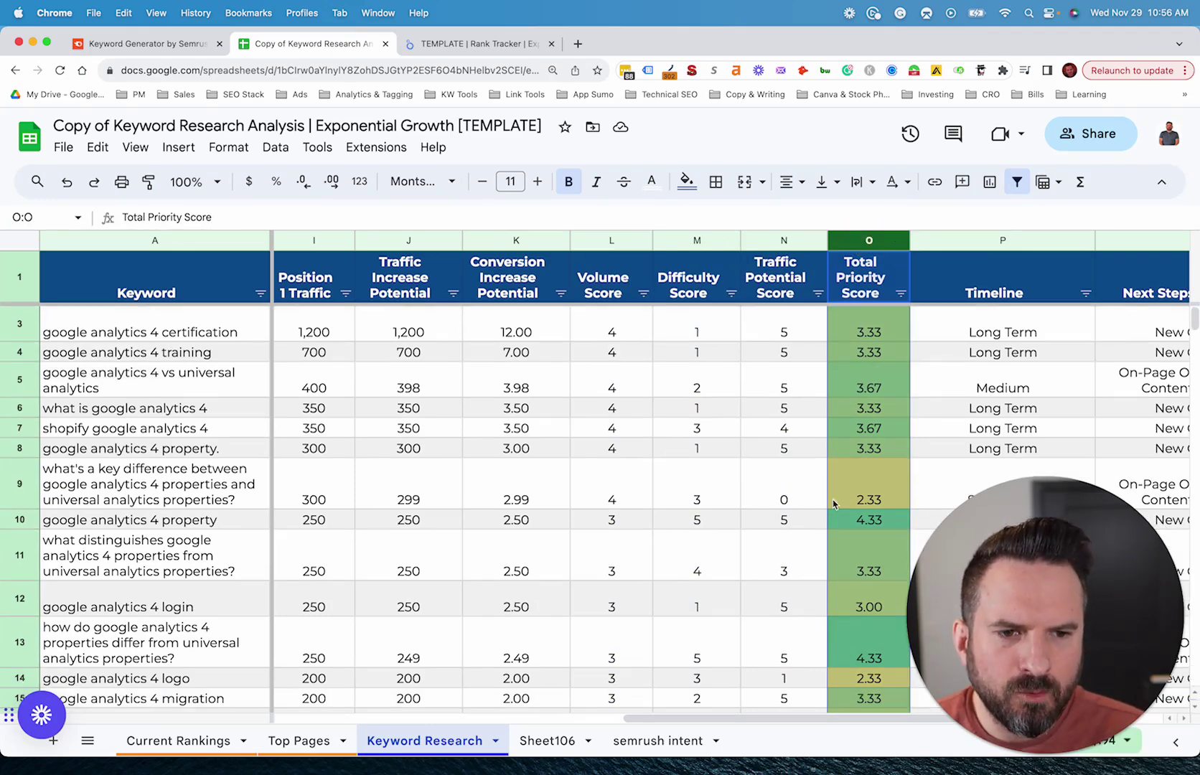
{"action": "scroll", "coordinate": [844, 488], "scroll_direction": "down", "scroll_amount": 1}
{"action": "scroll", "coordinate": [857, 477], "scroll_direction": "up", "scroll_amount": 2}
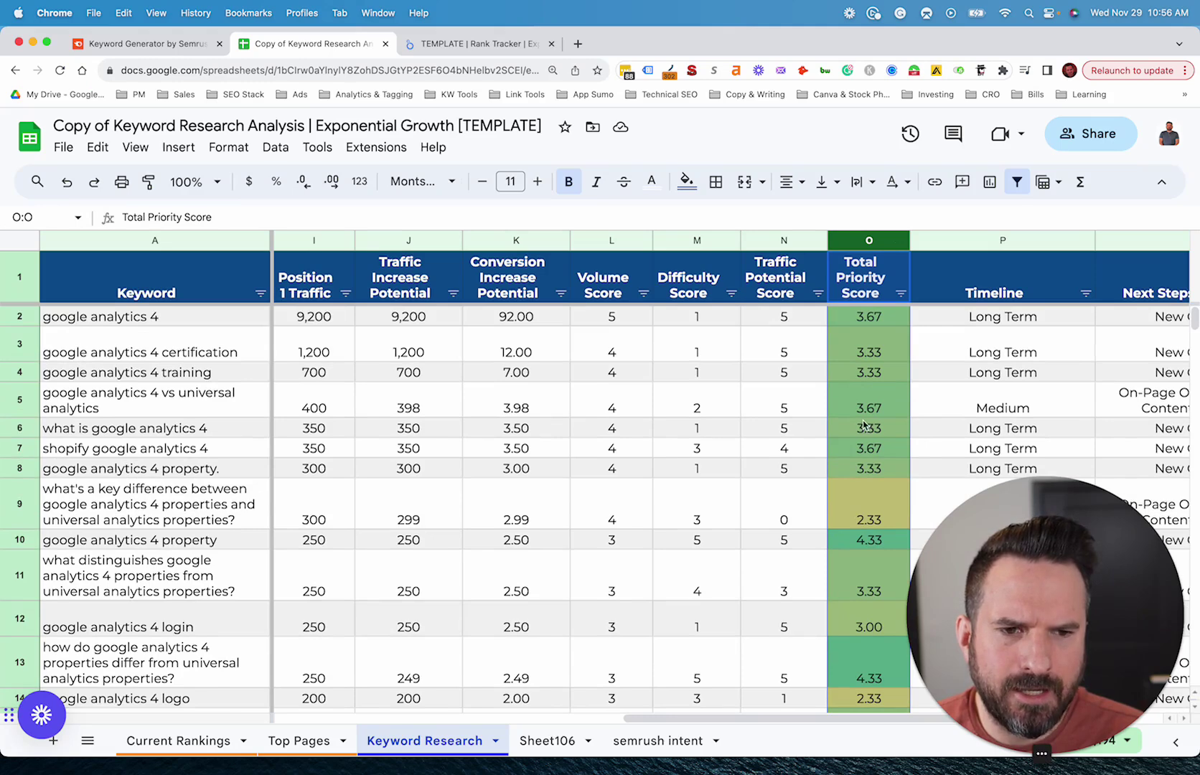
{"action": "scroll", "coordinate": [889, 441], "scroll_direction": "down", "scroll_amount": 1}
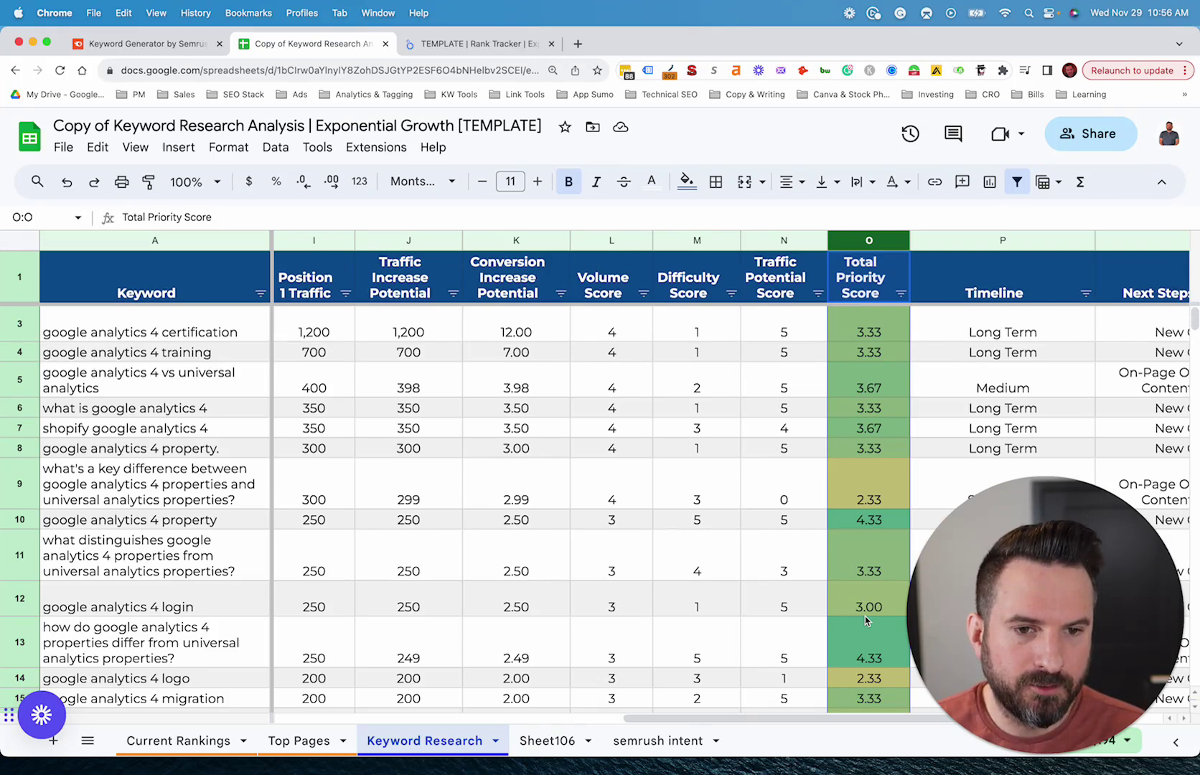
{"action": "left_click", "coordinate": [844, 632]}
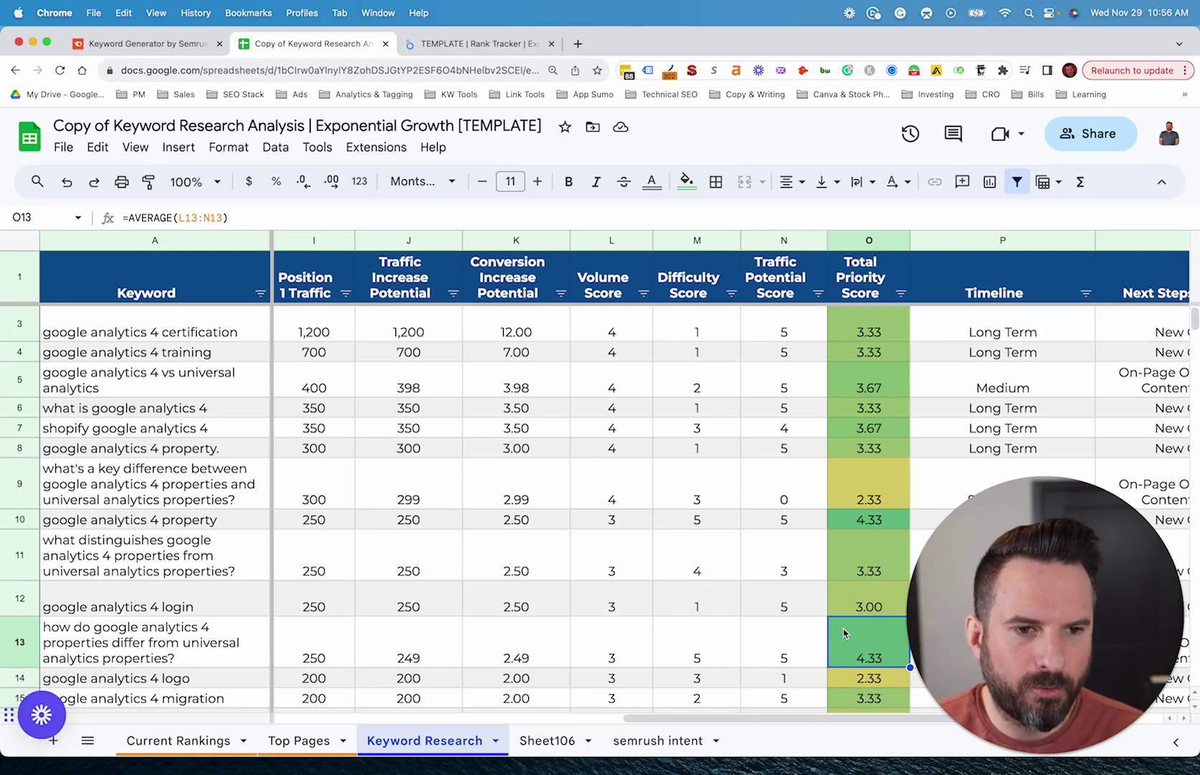
{"action": "left_click_drag", "start_coordinate": [773, 717], "coordinate": [927, 718]}
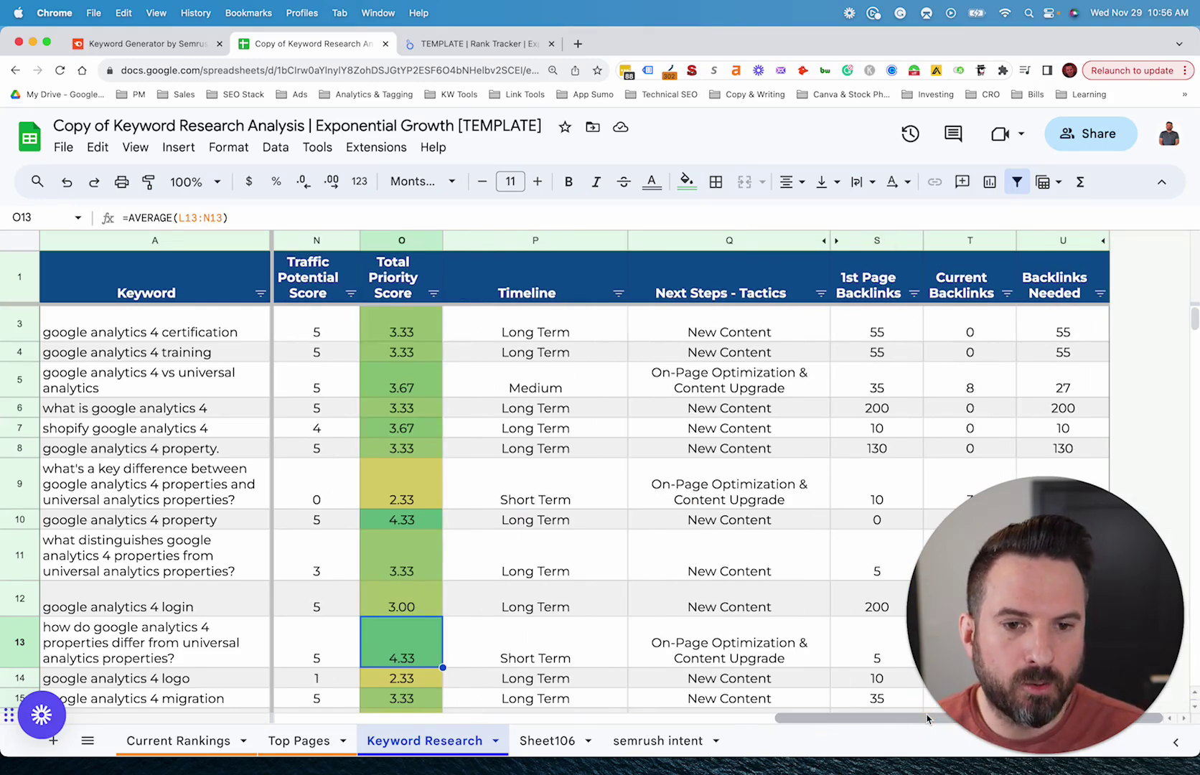
{"action": "left_click", "coordinate": [554, 267]}
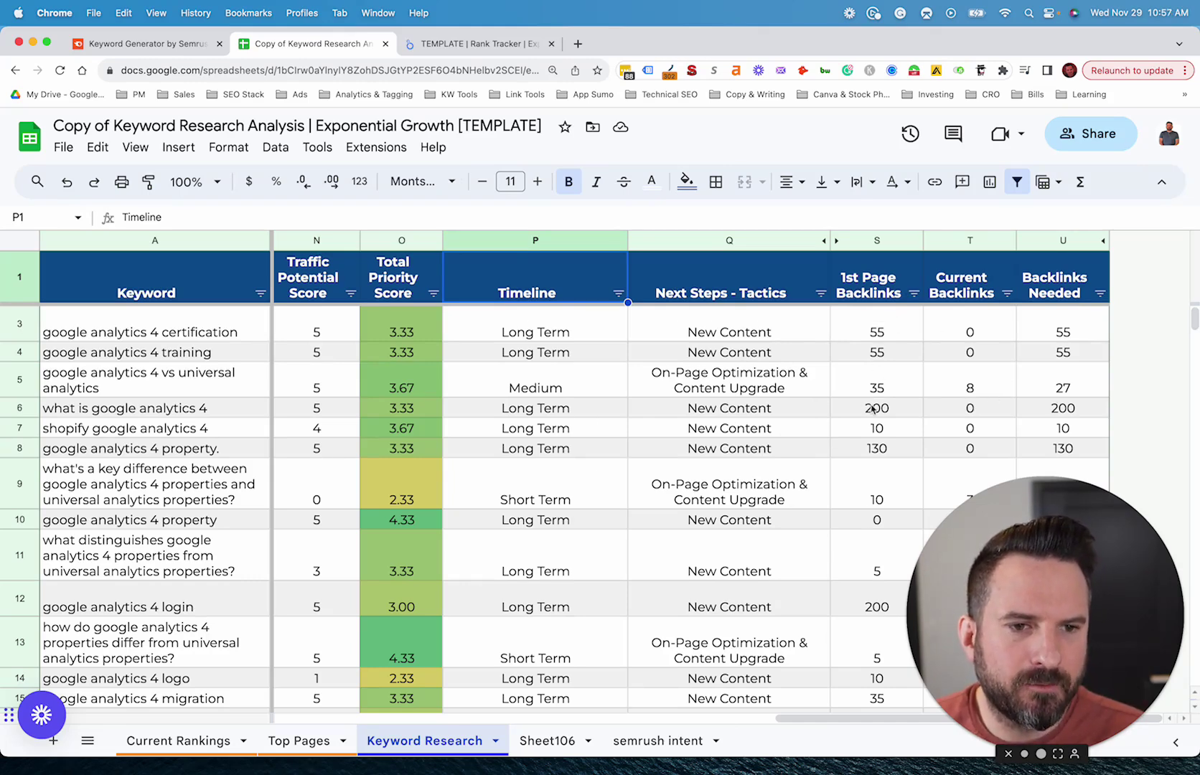
Inspect the tactic and backlink formulas in Q, S, T and U for rows 3 and 5.
{"action": "left_click", "coordinate": [729, 329]}
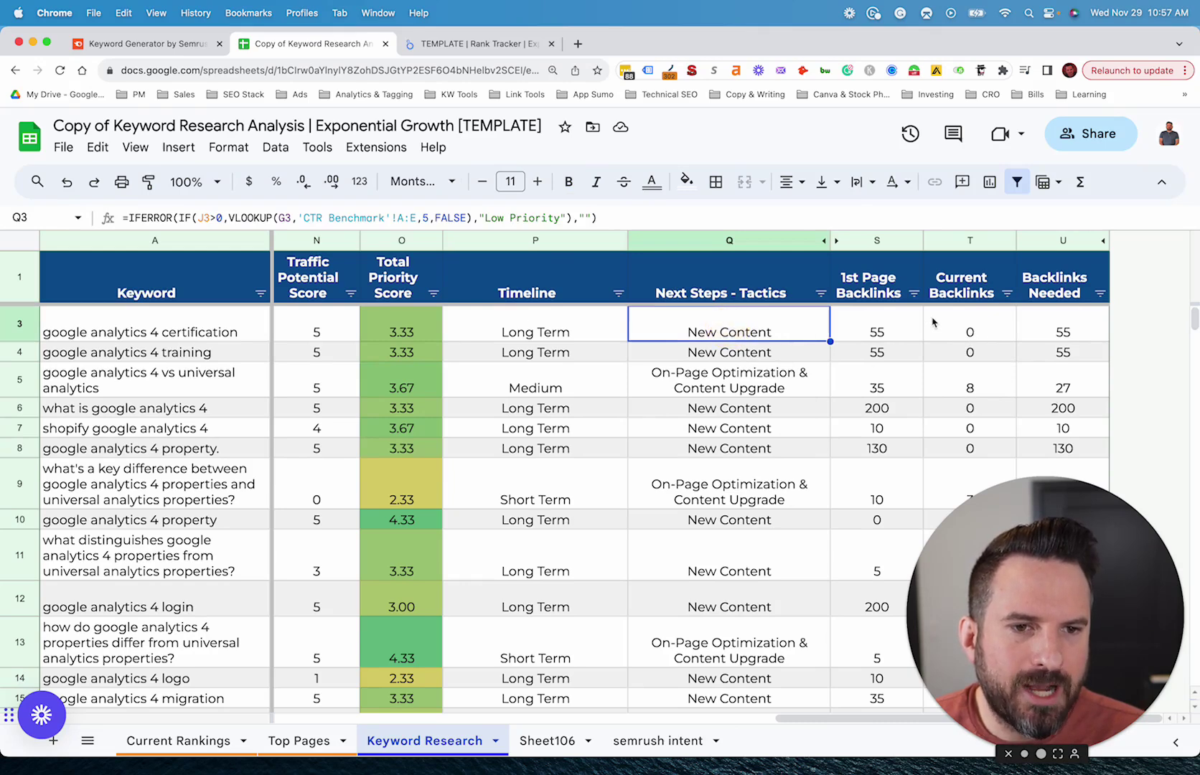
{"action": "left_click", "coordinate": [965, 332]}
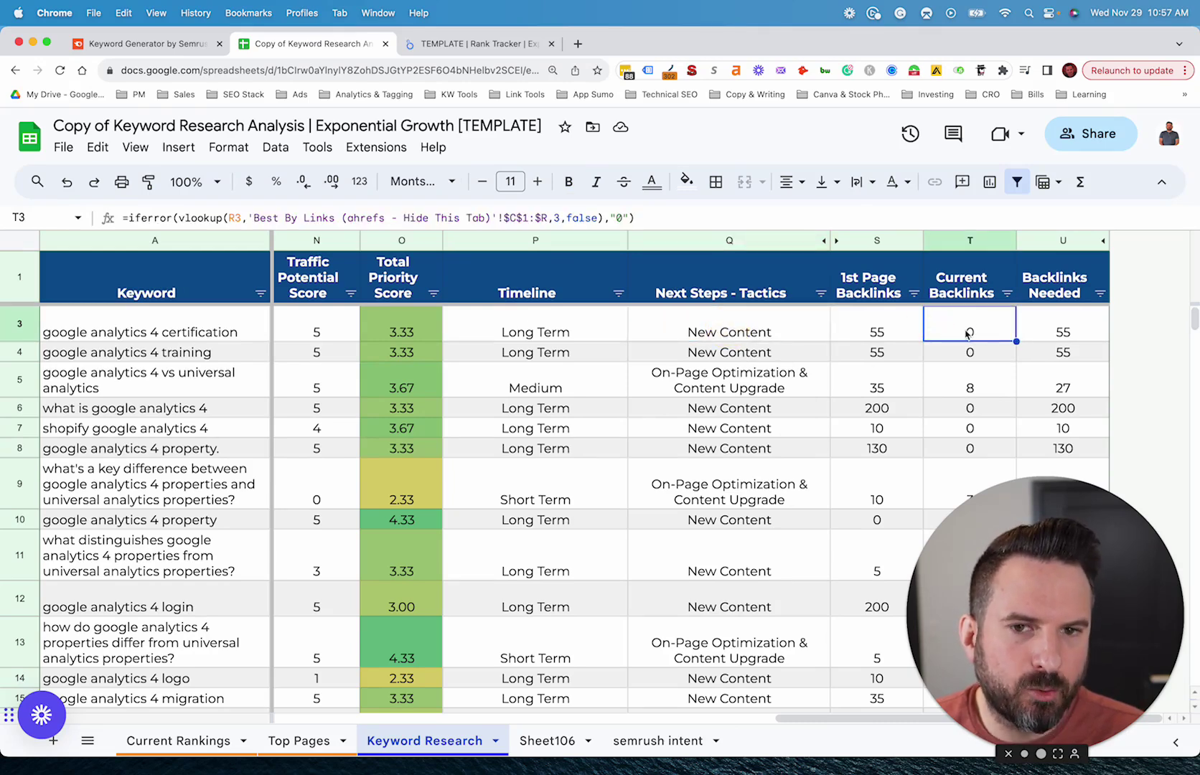
{"action": "left_click", "coordinate": [1064, 334]}
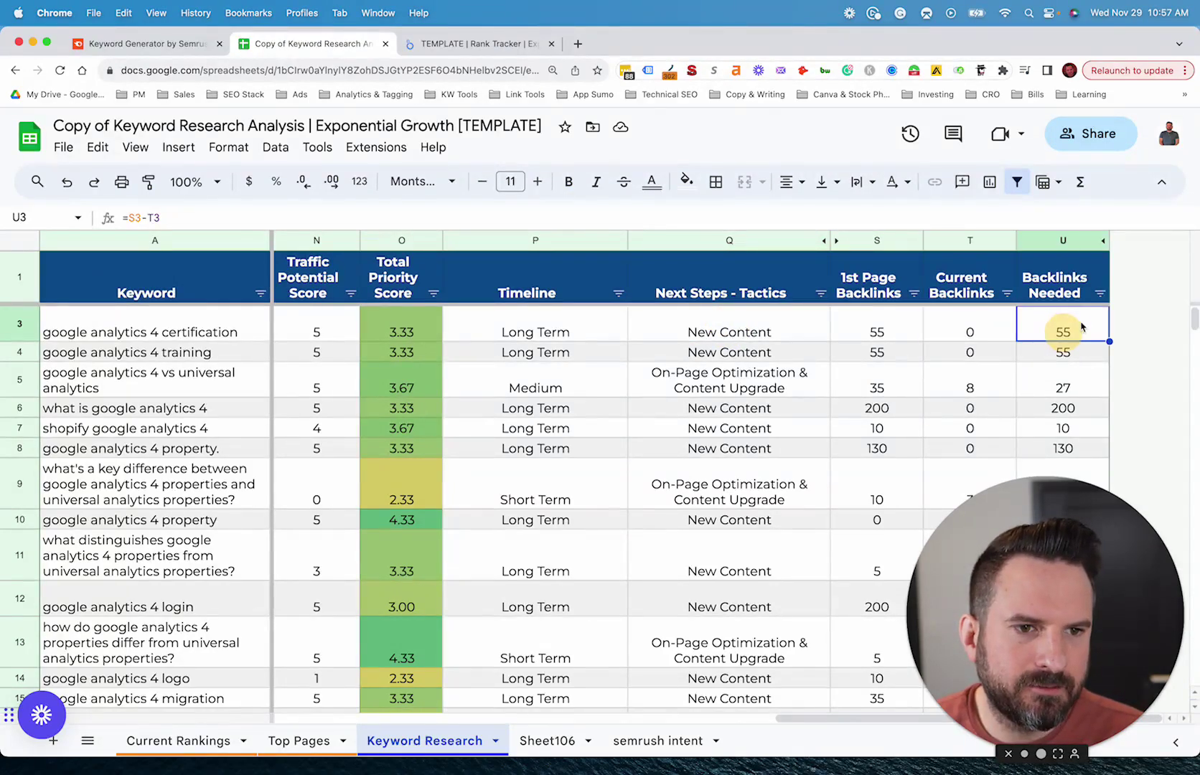
{"action": "left_click", "coordinate": [864, 332]}
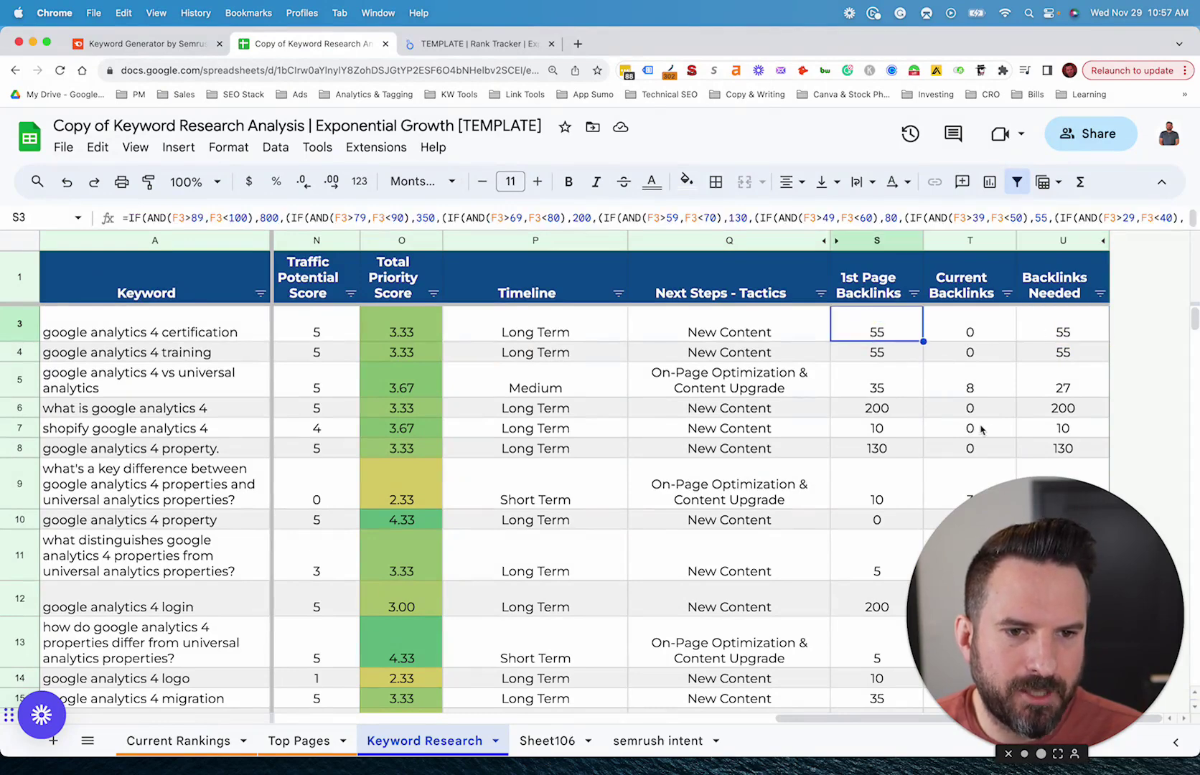
{"action": "left_click", "coordinate": [699, 378]}
{"action": "left_click", "coordinate": [969, 387]}
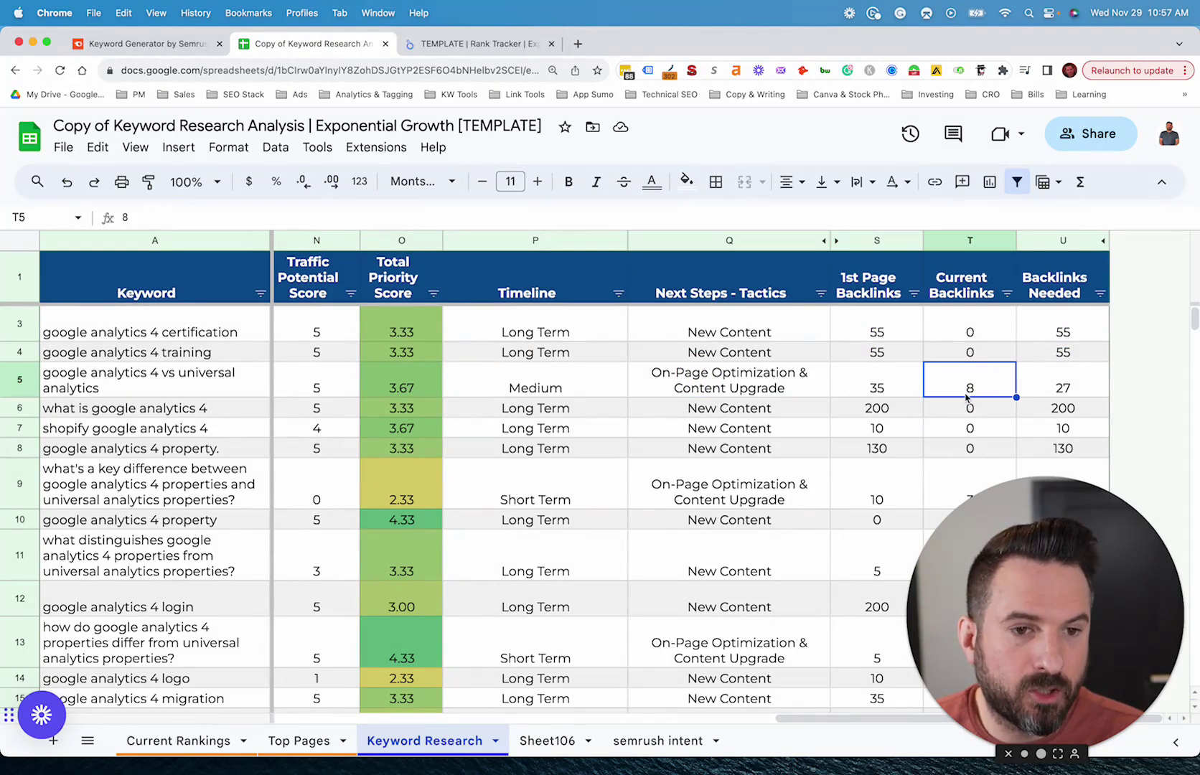
{"action": "left_click", "coordinate": [1044, 394]}
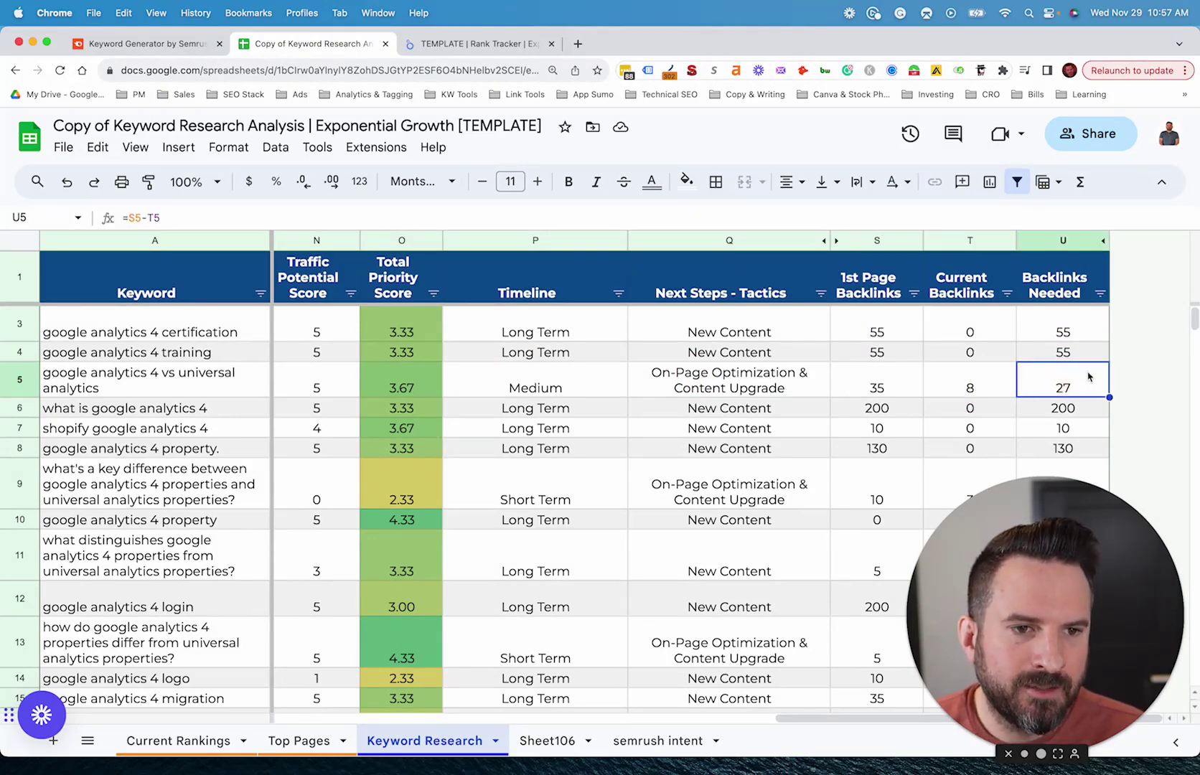
Review backlinks needed in U3:U8, the 8 current backlinks in T5, and T6's lookup.
{"action": "left_click_drag", "start_coordinate": [1076, 329], "coordinate": [1066, 447]}
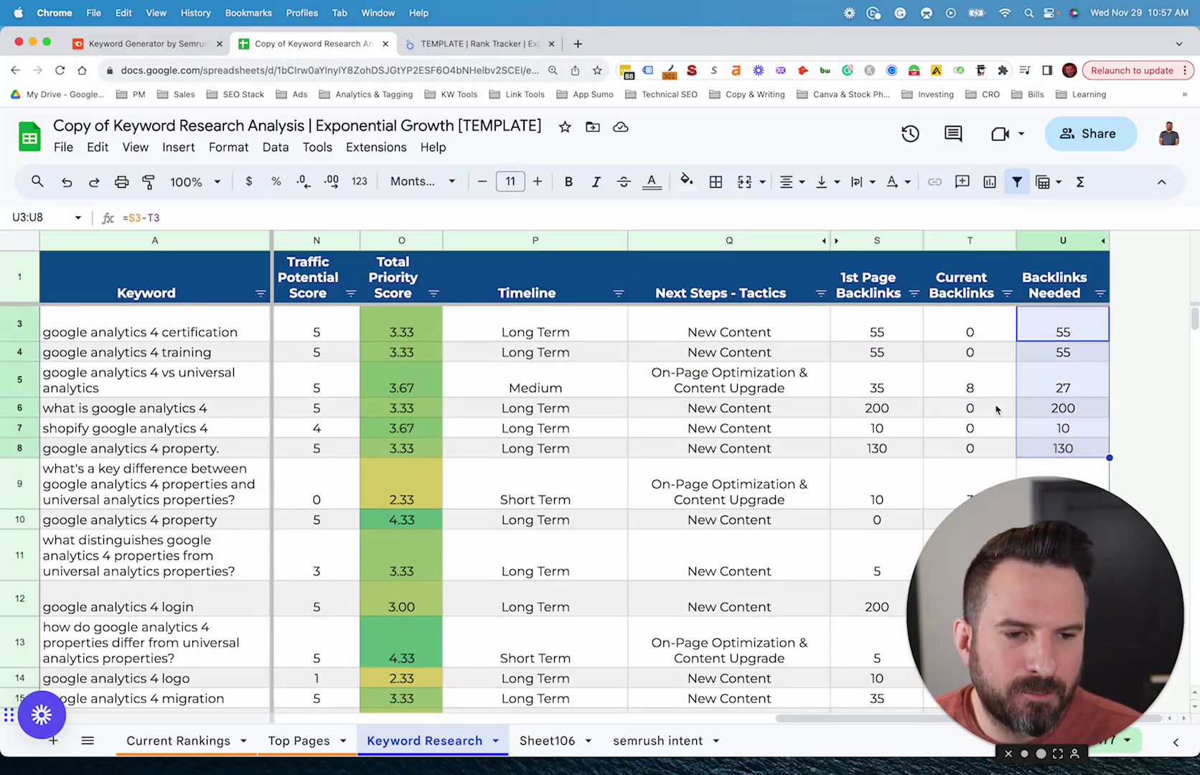
{"action": "left_click", "coordinate": [976, 394]}
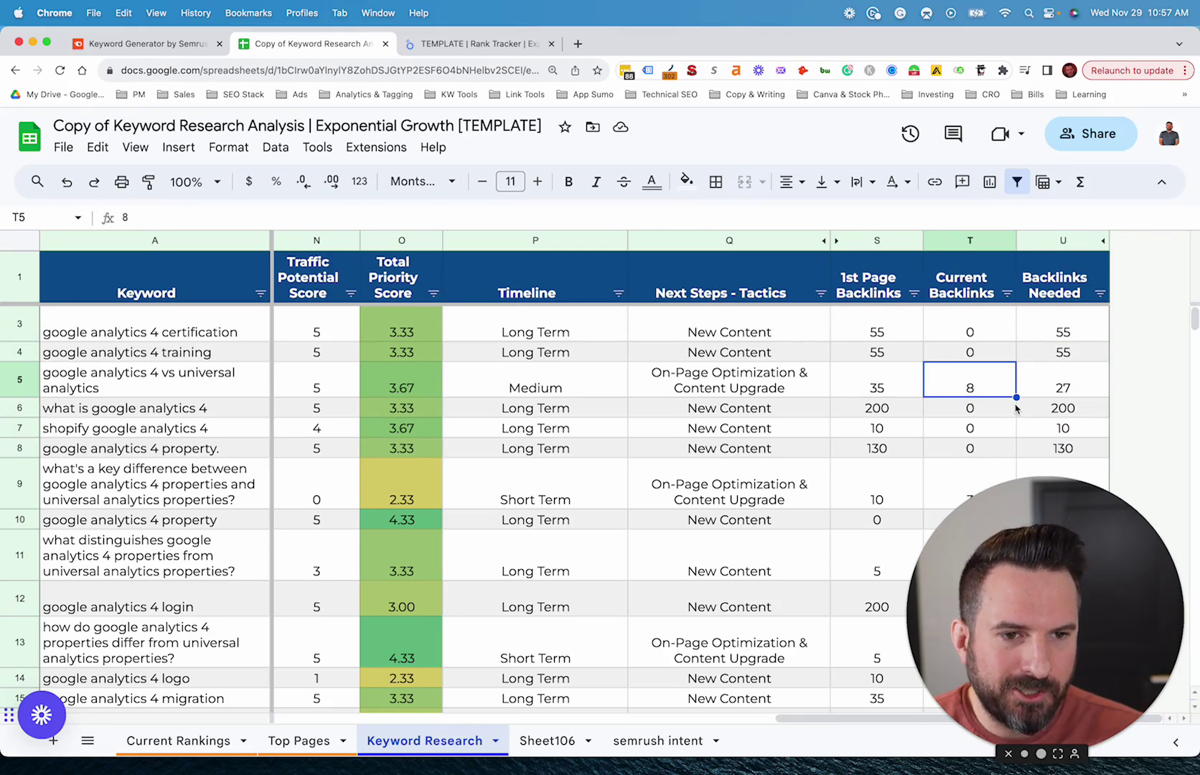
{"action": "left_click", "coordinate": [1018, 429]}
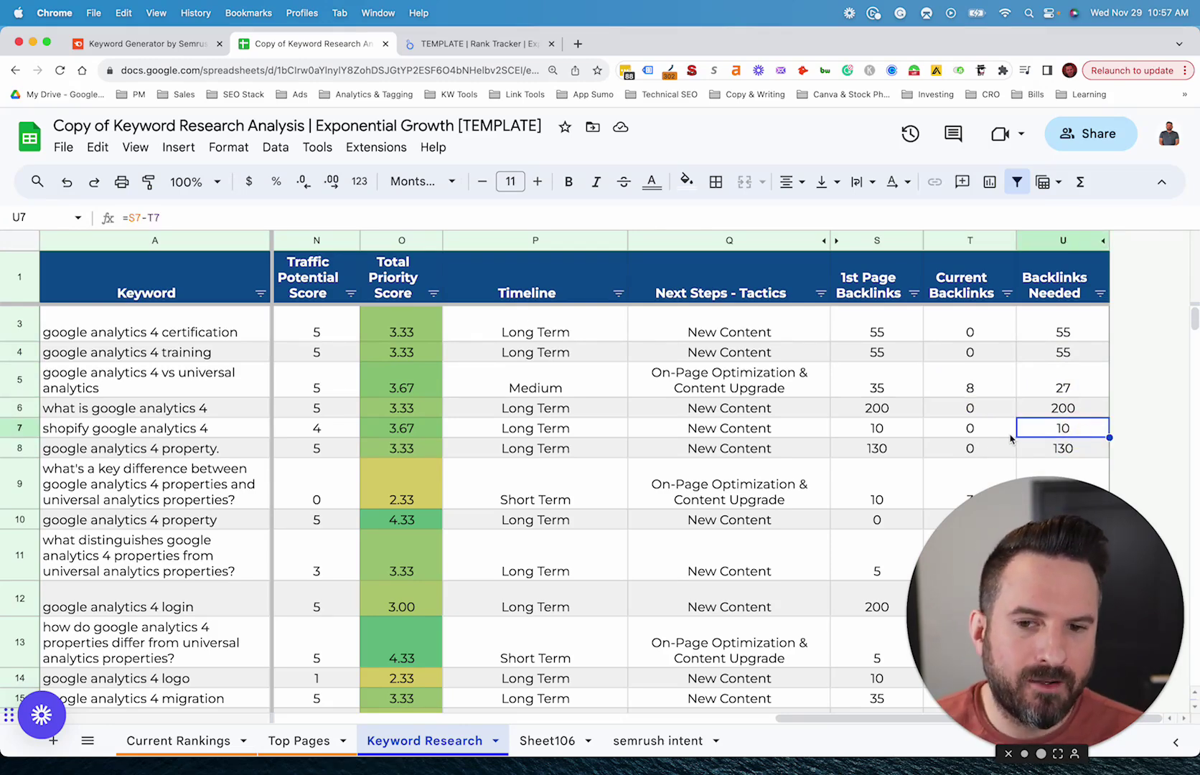
{"action": "left_click", "coordinate": [966, 291]}
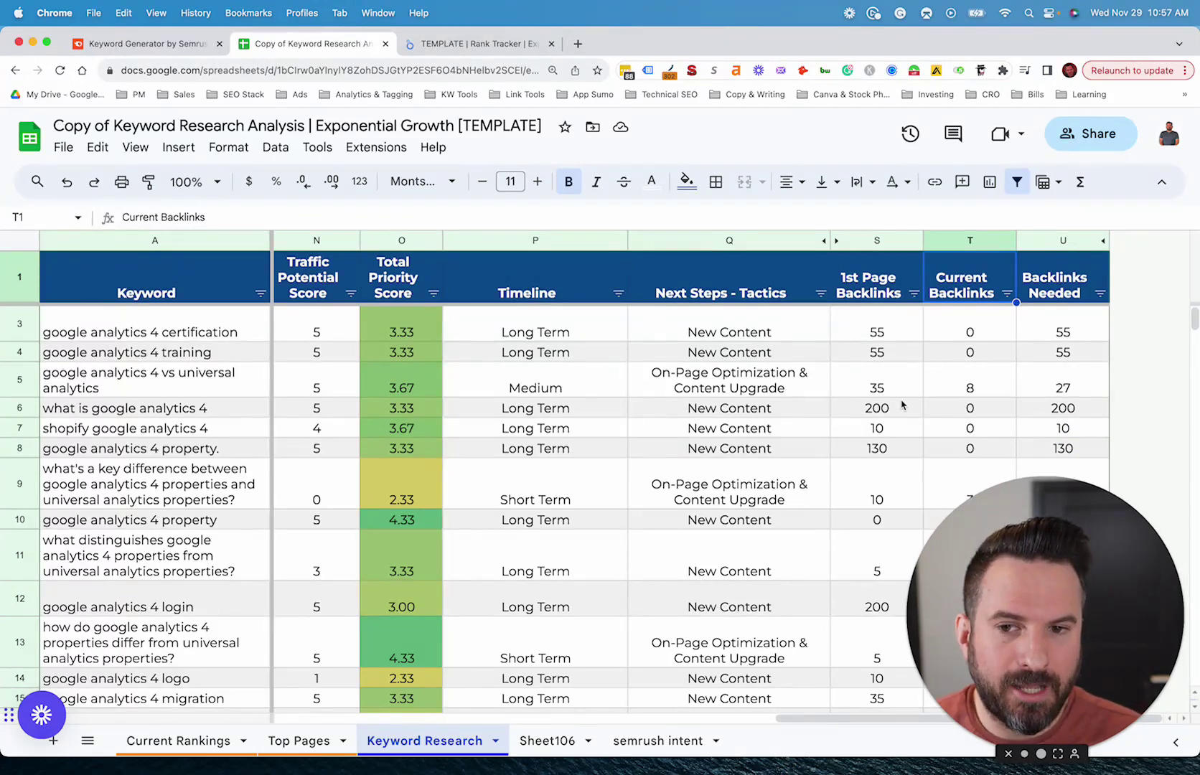
{"action": "left_click", "coordinate": [1011, 406]}
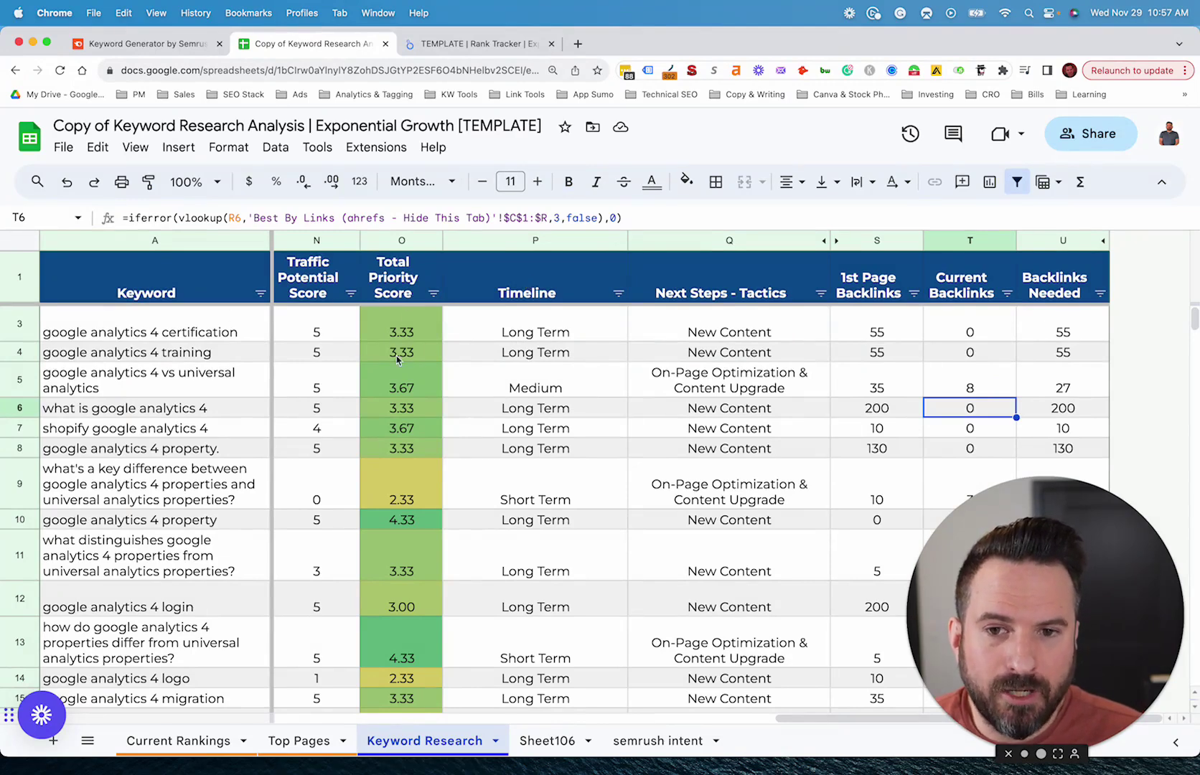
Highlight the Next Steps - Tactics and Backlinks Needed columns, then the Timeline header.
{"action": "left_click", "coordinate": [765, 241]}
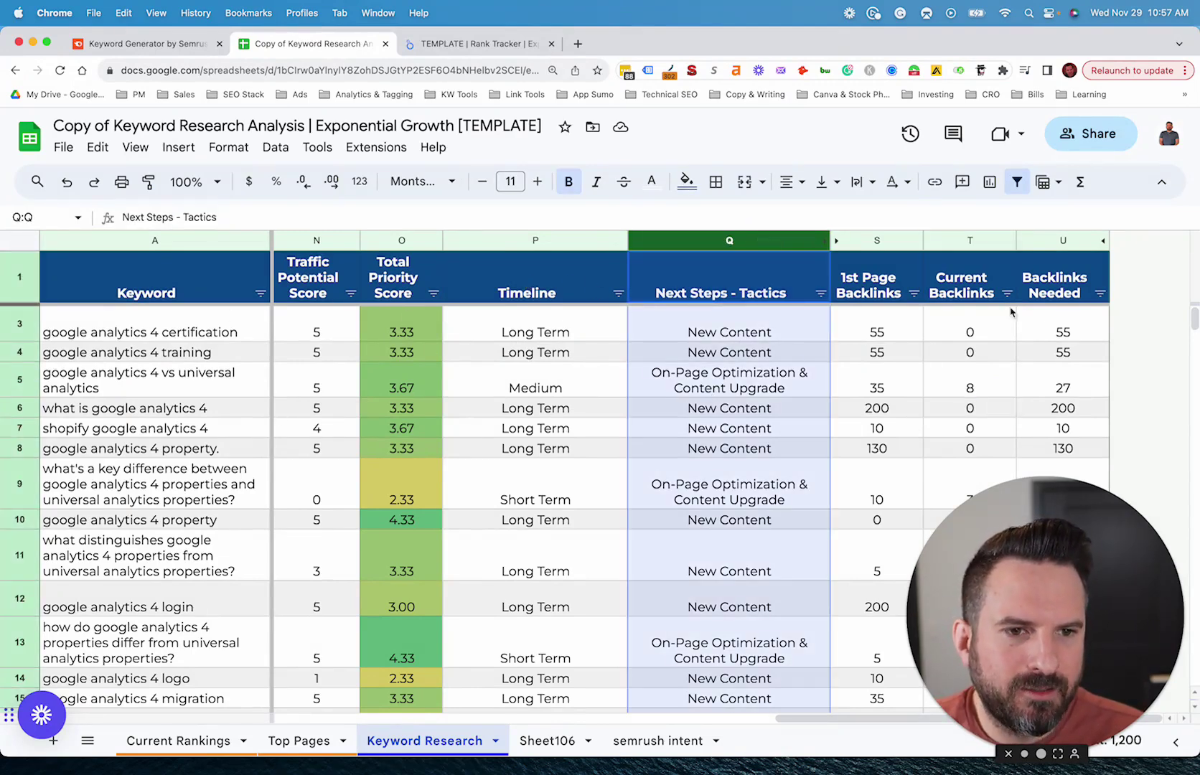
{"action": "left_click", "coordinate": [1072, 239]}
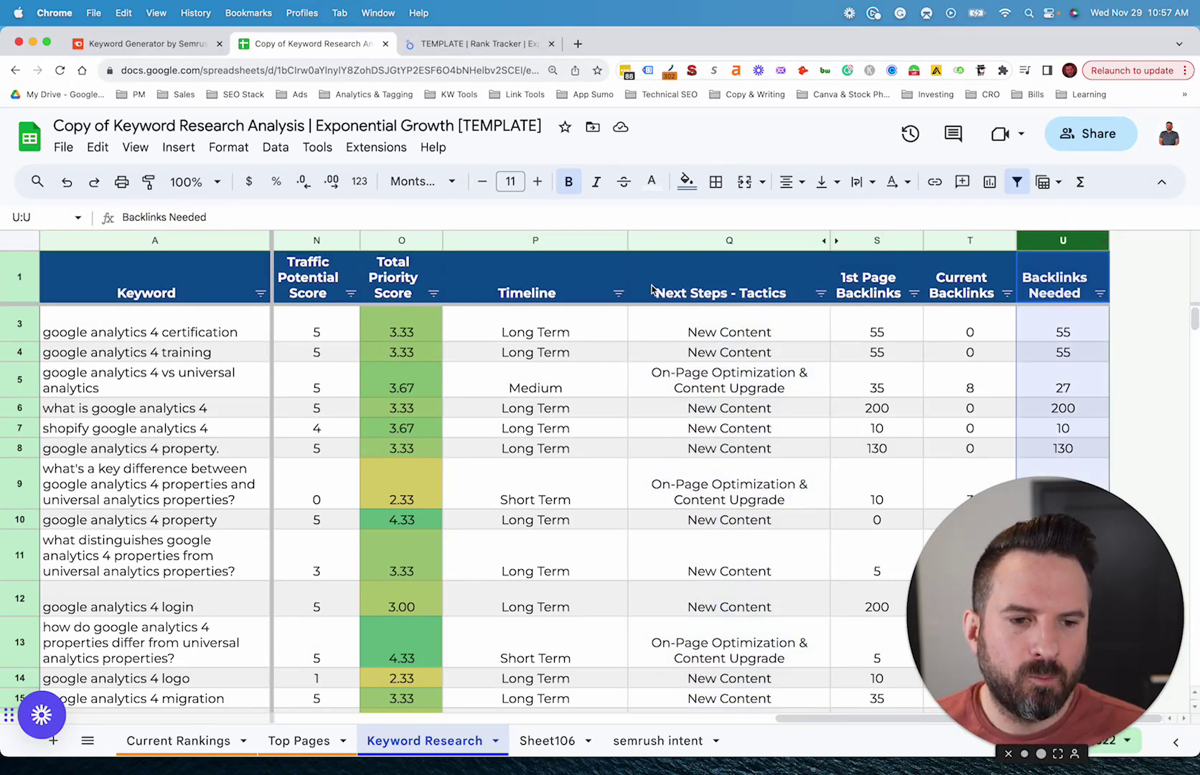
{"action": "left_click", "coordinate": [552, 287]}
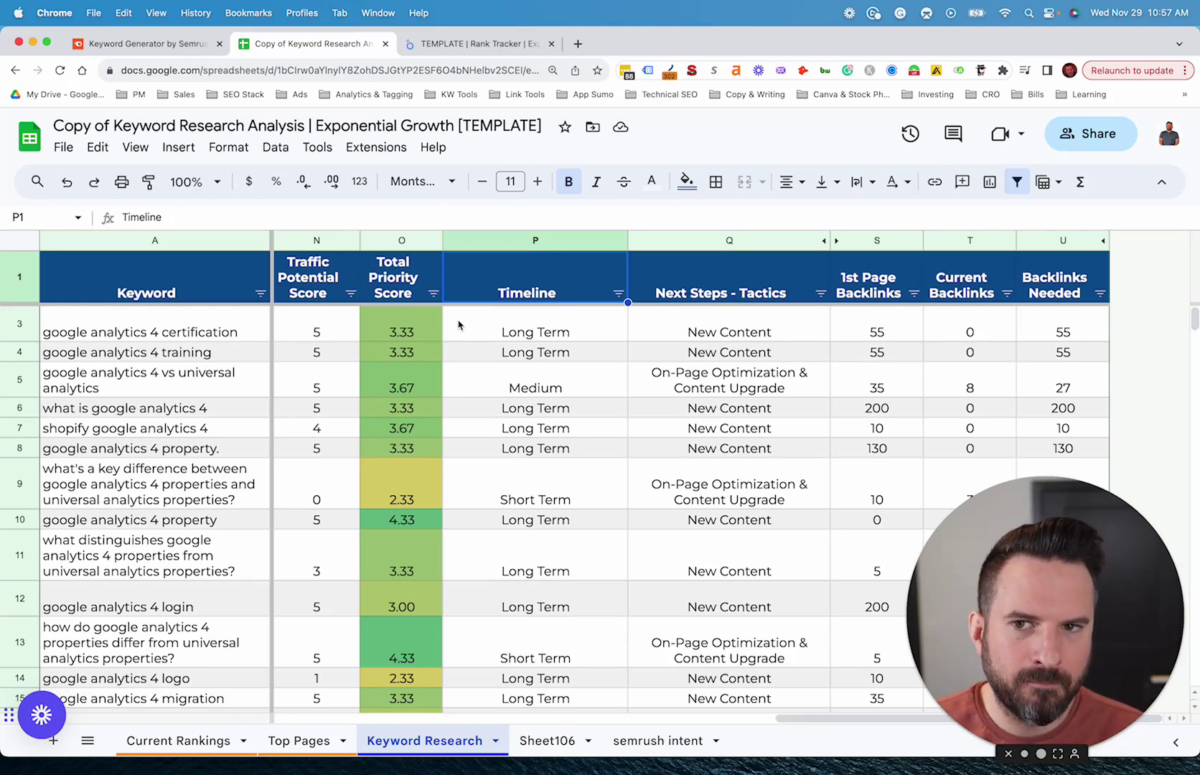
{"action": "left_click", "coordinate": [168, 44]}
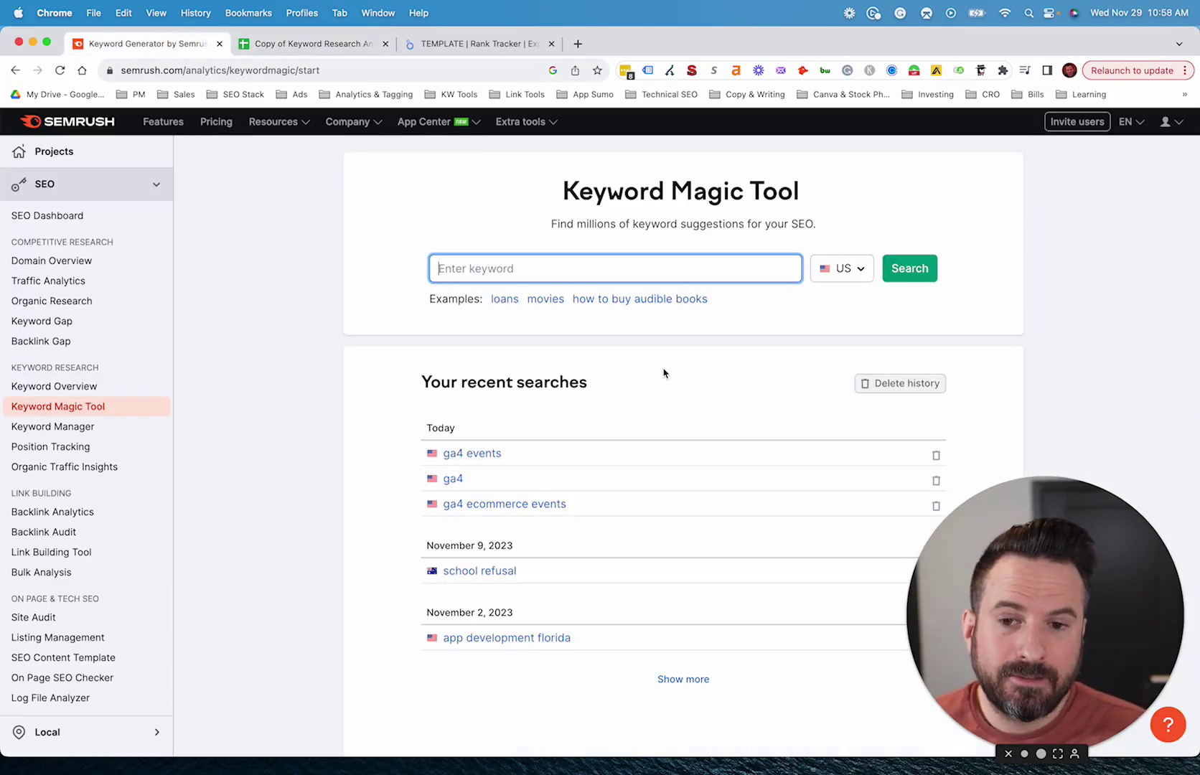